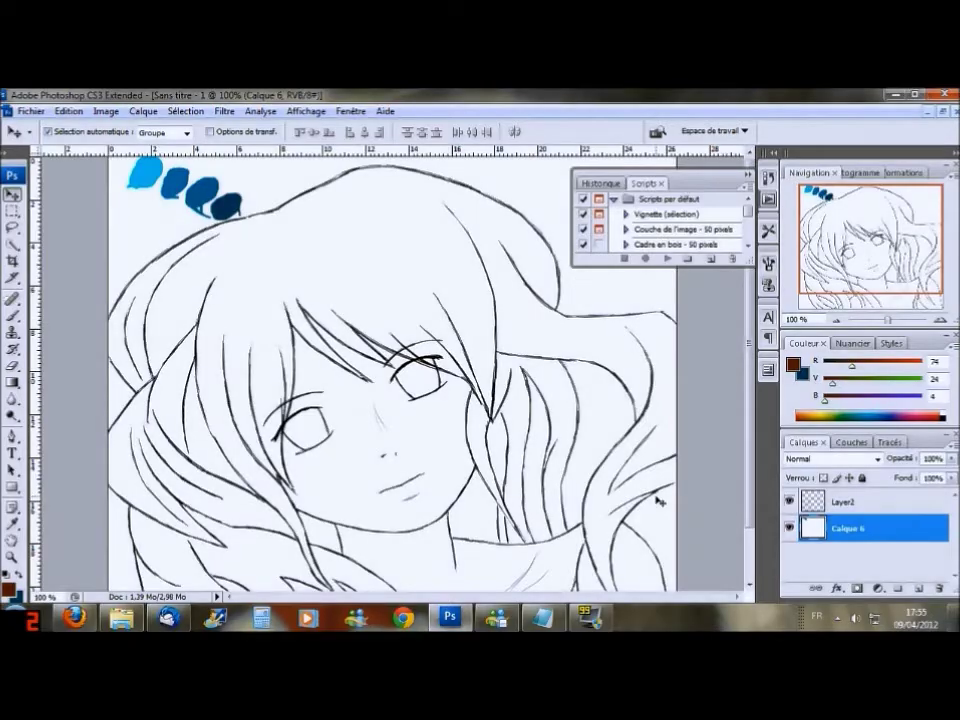
# Step: Collapse the floating Scripts palette and look over the line drawing
pyautogui.click(745, 184)
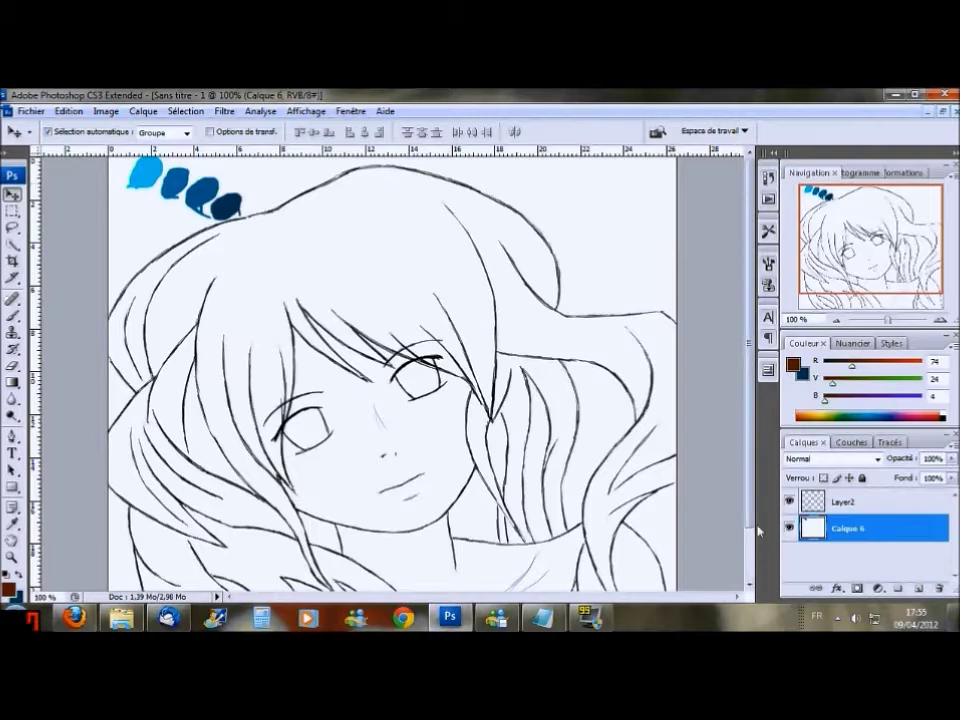
pyautogui.scroll(-2, 754, 530)
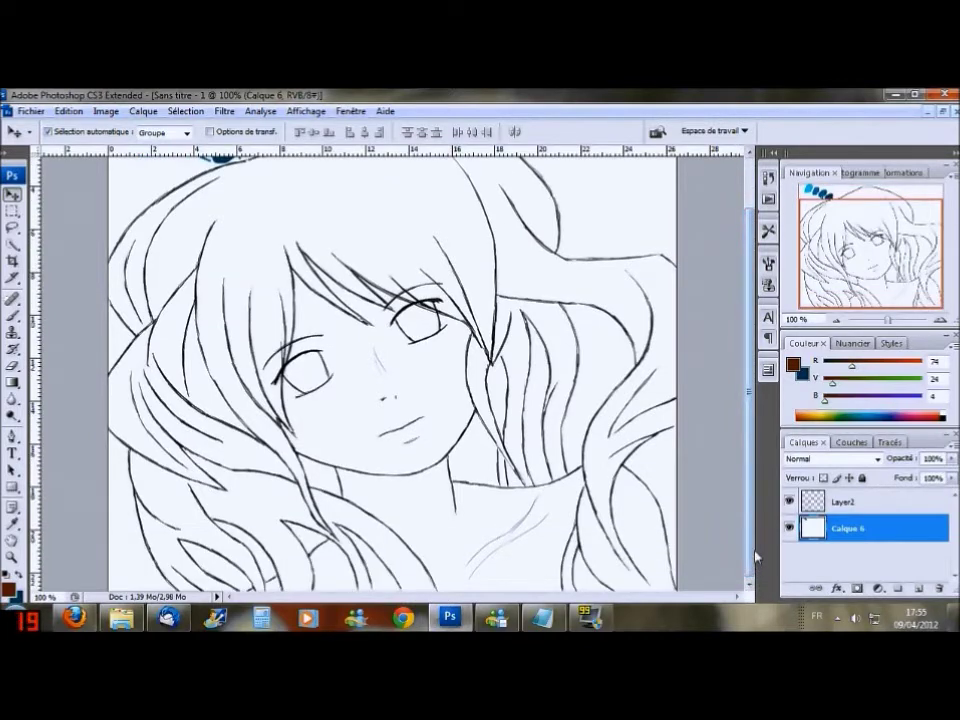
pyautogui.scroll(2, 755, 568)
pyautogui.scroll(-2, 745, 575)
pyautogui.moveTo(752, 461); pyautogui.dragTo(752, 430)
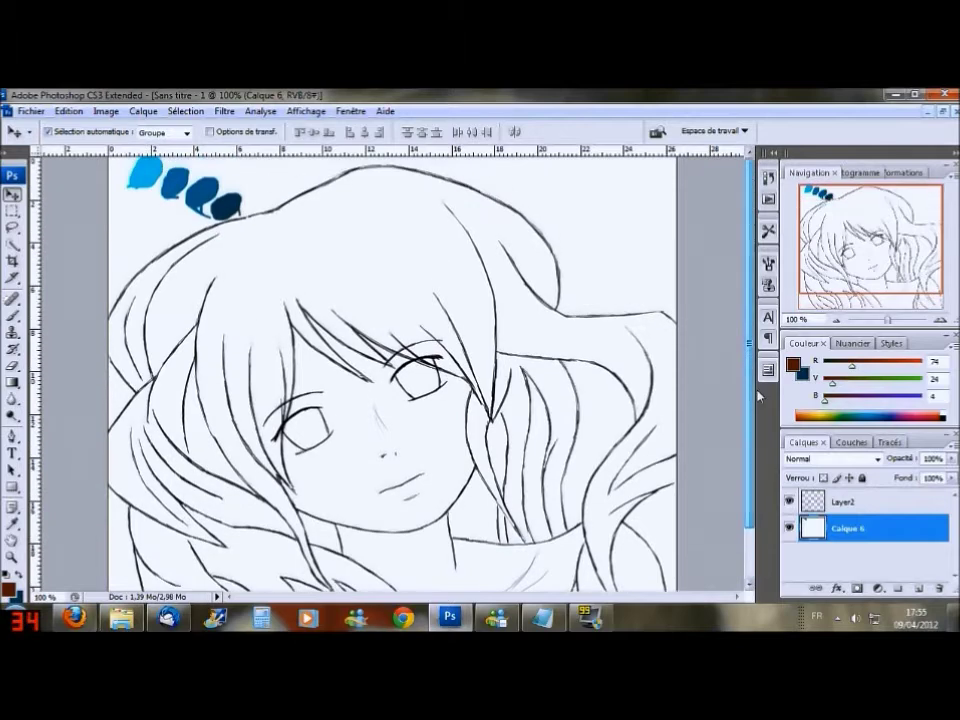
pyautogui.scroll(-1, 749, 423)
pyautogui.moveTo(750, 421)
pyautogui.mouseDown()
pyautogui.moveTo(753, 465)
pyautogui.moveTo(749, 425)
pyautogui.mouseUp()
pyautogui.moveTo(751, 231); pyautogui.dragTo(752, 212)
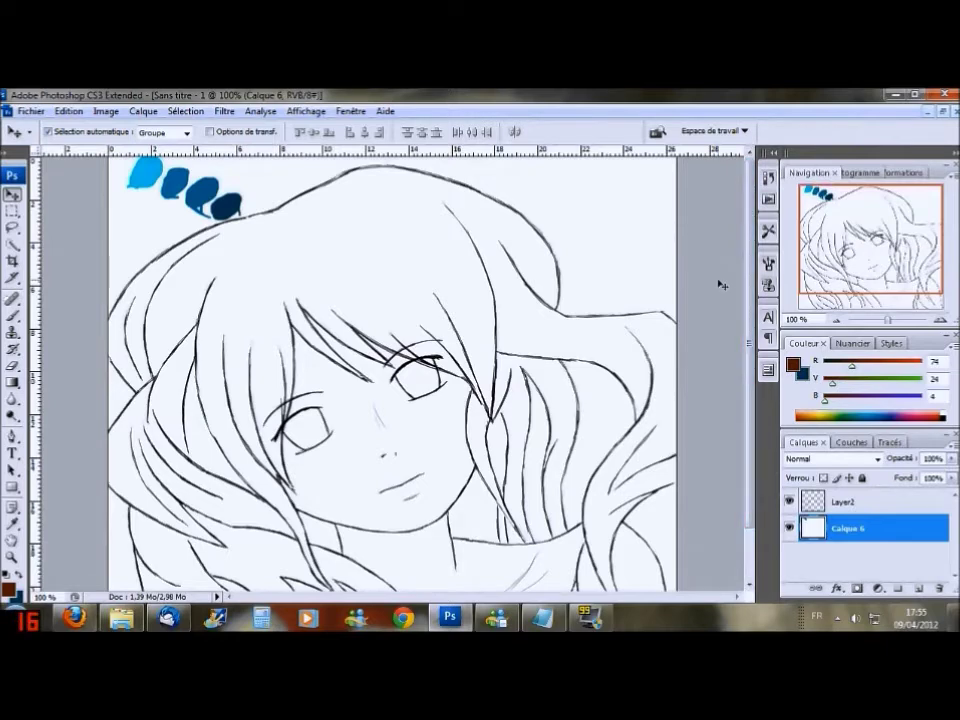
pyautogui.moveTo(747, 530)
pyautogui.mouseDown()
pyautogui.moveTo(750, 553)
pyautogui.moveTo(750, 328)
pyautogui.mouseUp()
pyautogui.moveTo(749, 503)
pyautogui.mouseDown()
pyautogui.moveTo(750, 540)
pyautogui.moveTo(752, 460)
pyautogui.mouseUp()
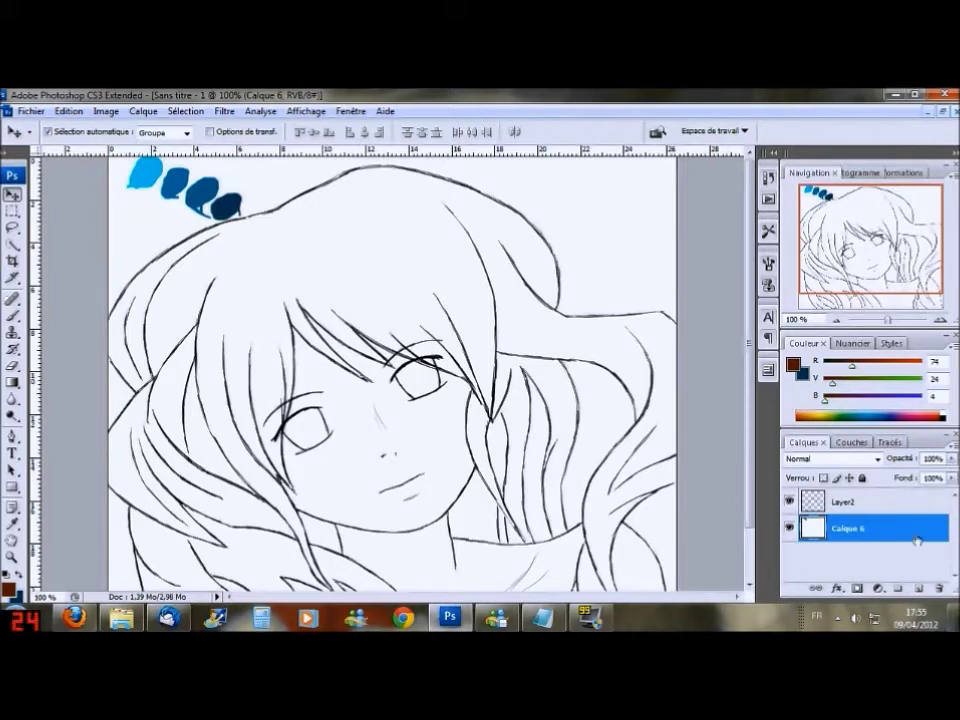
# Step: Add a new layer beneath the line art and move it into a new layer group
pyautogui.click(917, 590)
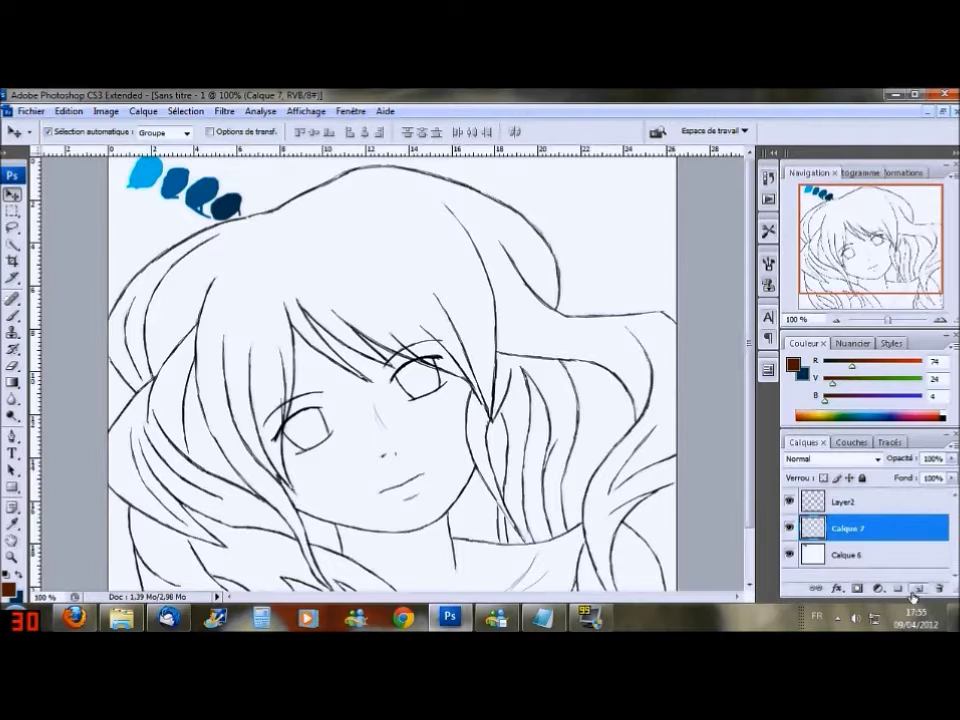
pyautogui.click(897, 590)
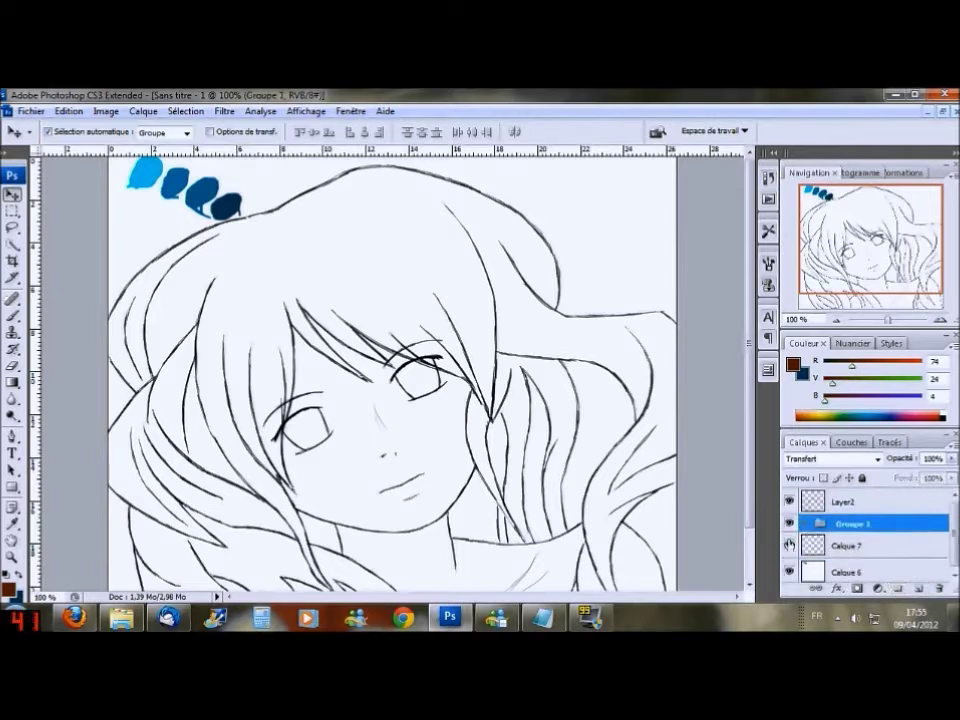
pyautogui.moveTo(829, 549); pyautogui.dragTo(877, 527)
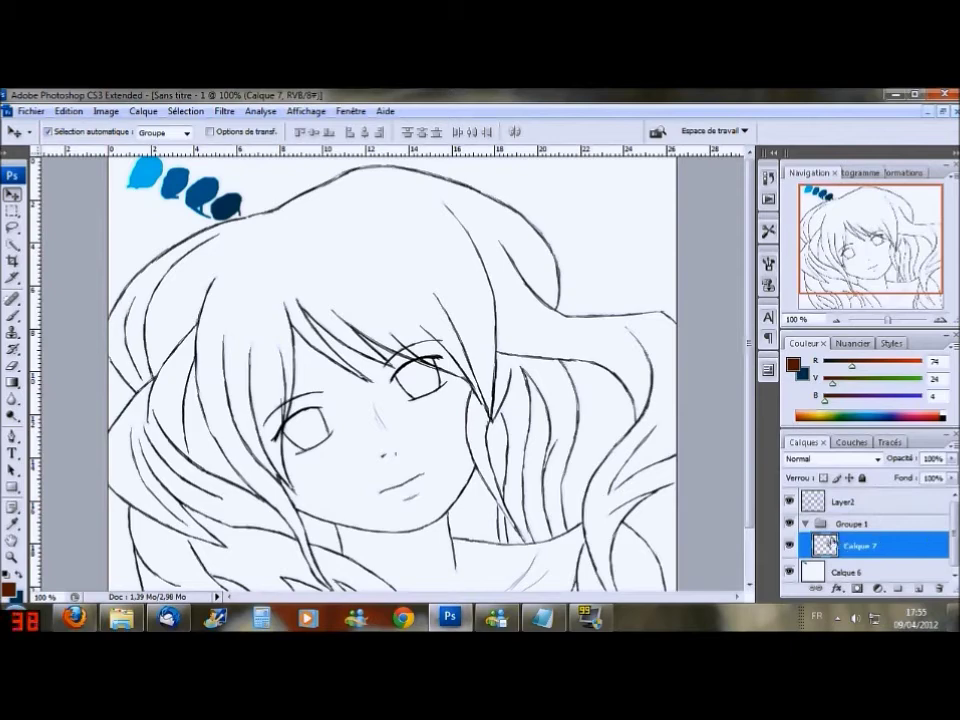
pyautogui.moveTo(750, 526)
pyautogui.mouseDown()
pyautogui.moveTo(750, 567)
pyautogui.moveTo(750, 527)
pyautogui.mouseUp()
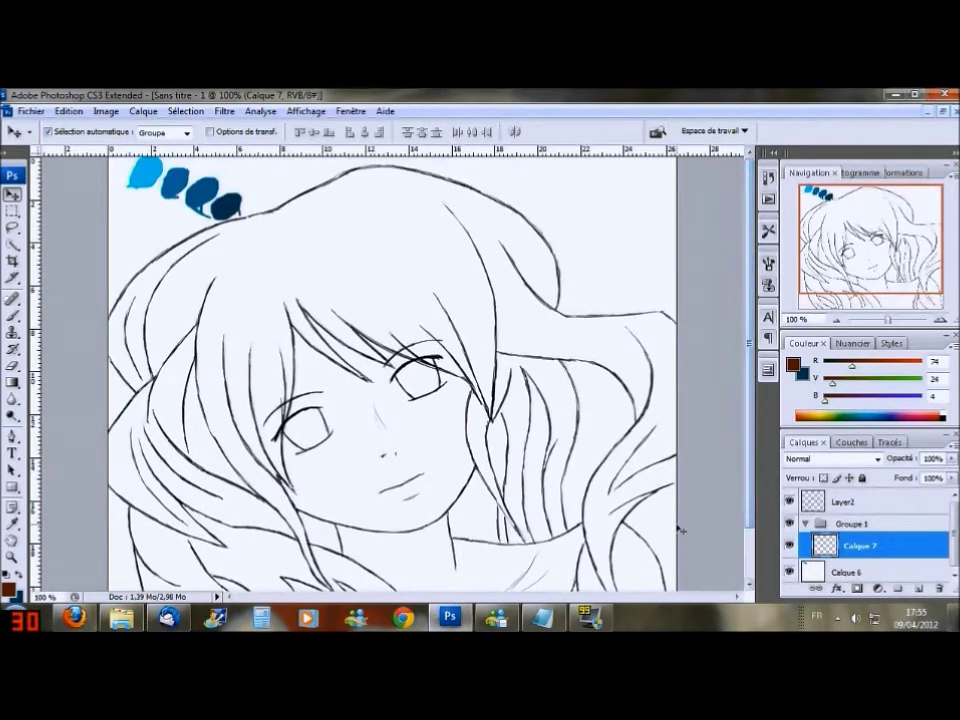
# Step: Sample the lightest blue swatch and fill both irises with it using a hard 9 px brush
pyautogui.click(12, 523)
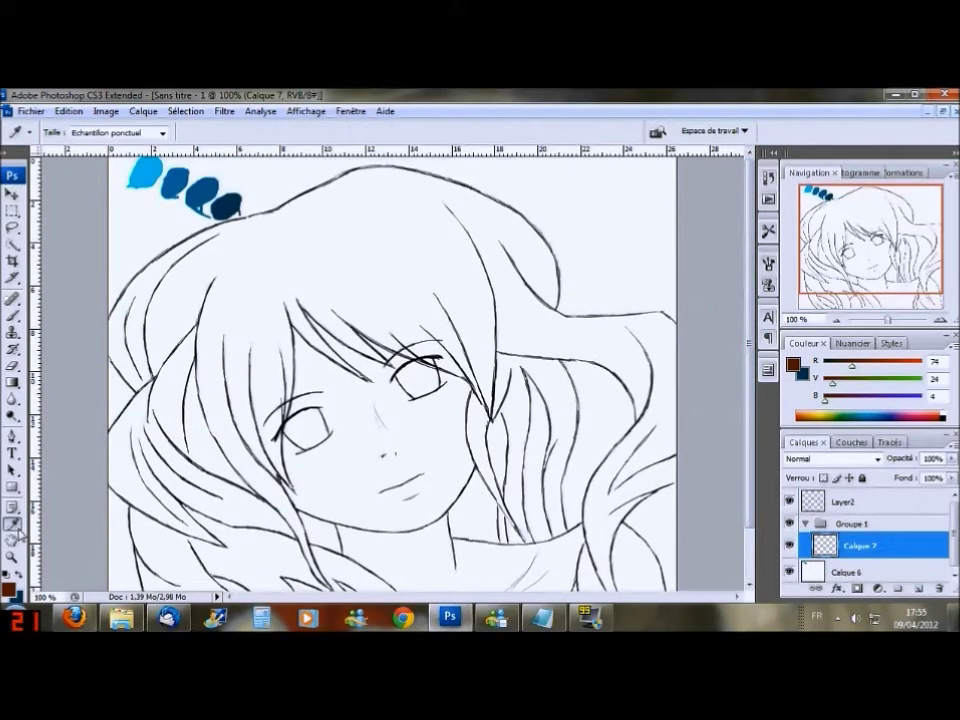
pyautogui.click(152, 190)
pyautogui.click(12, 316)
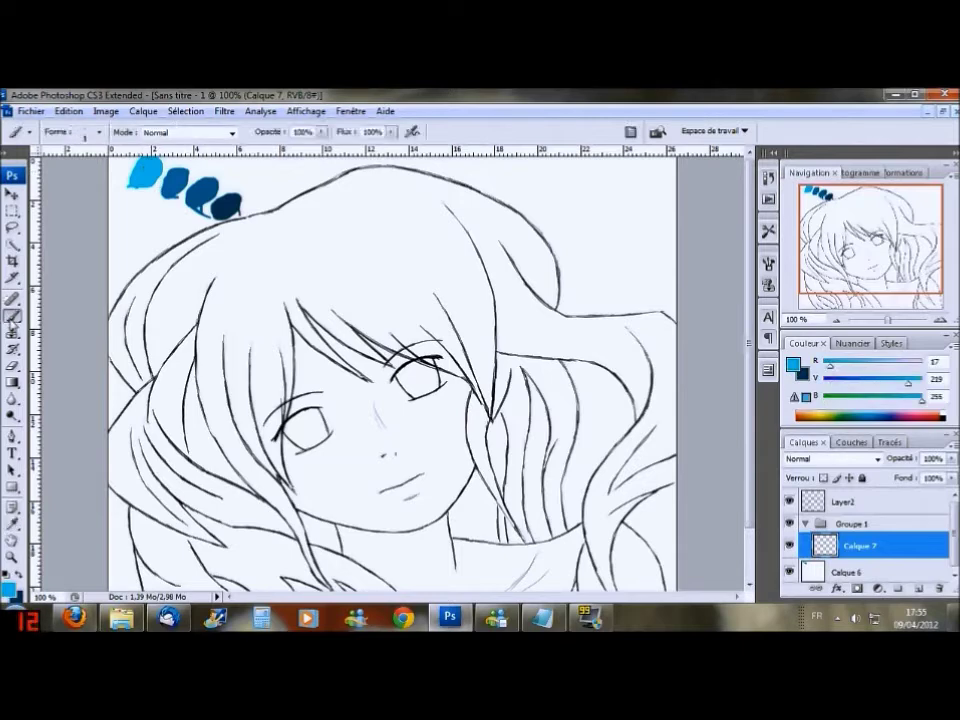
pyautogui.click(99, 132)
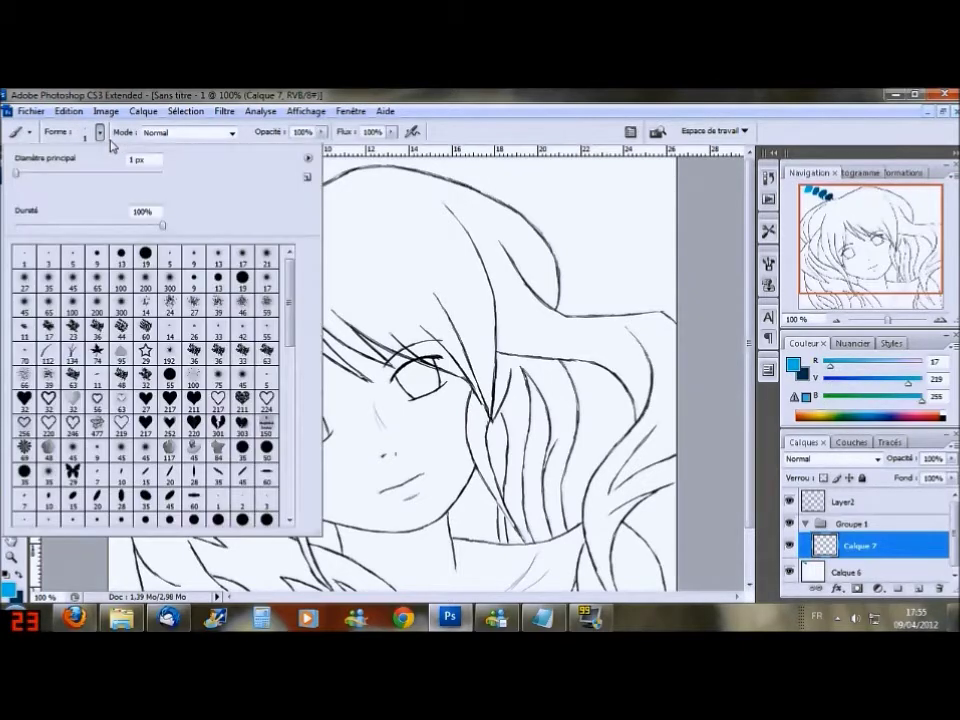
pyautogui.click(97, 262)
pyautogui.click(76, 100)
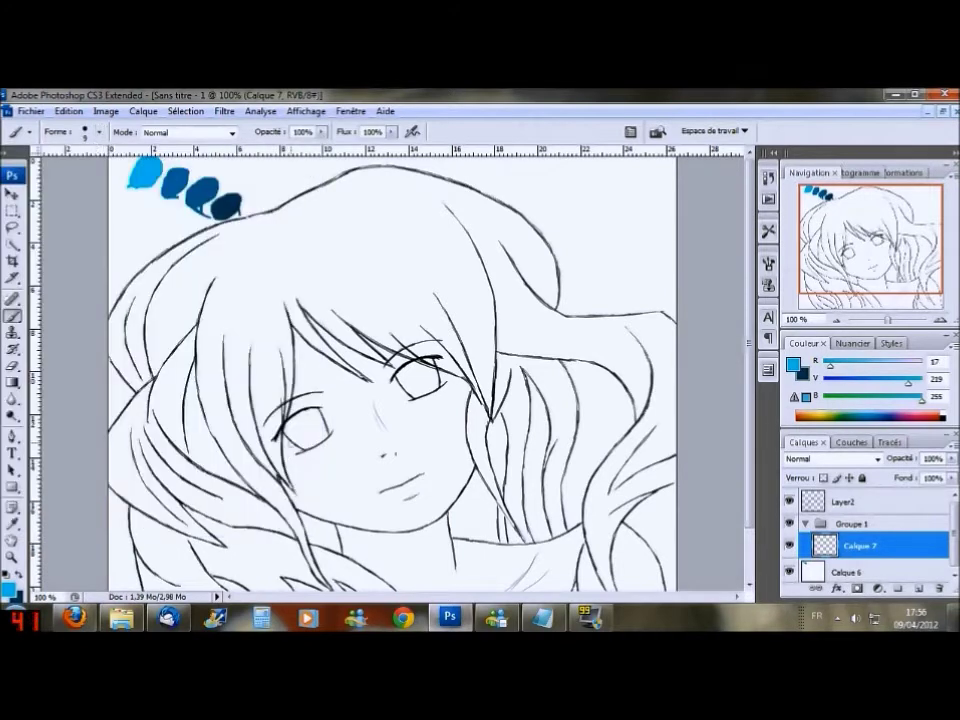
pyautogui.moveTo(284, 426); pyautogui.dragTo(300, 438)
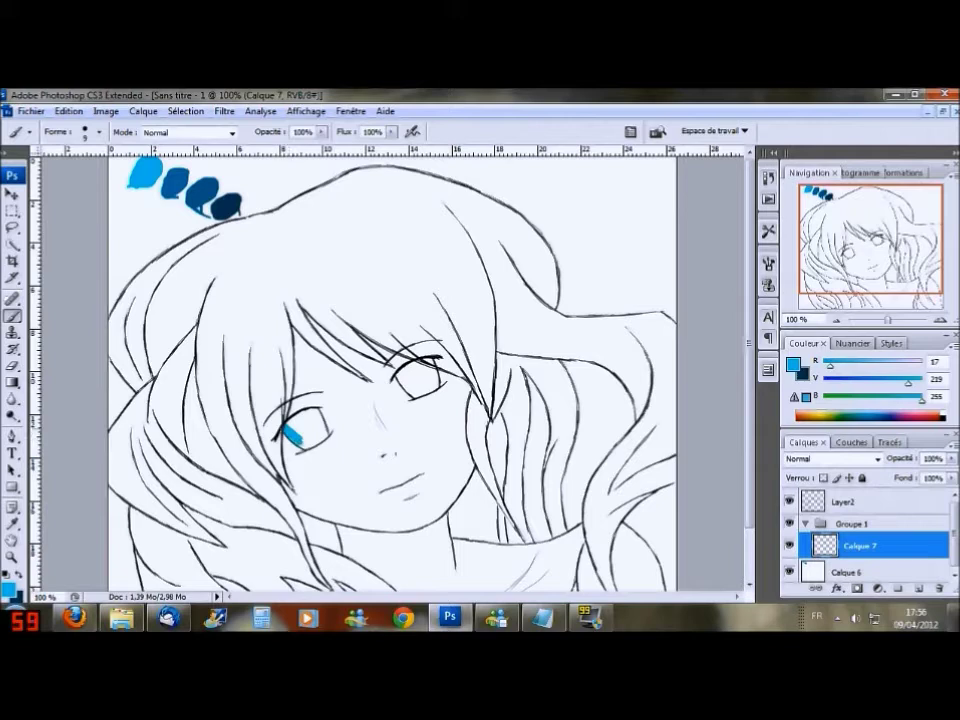
pyautogui.moveTo(304, 442); pyautogui.dragTo(307, 417)
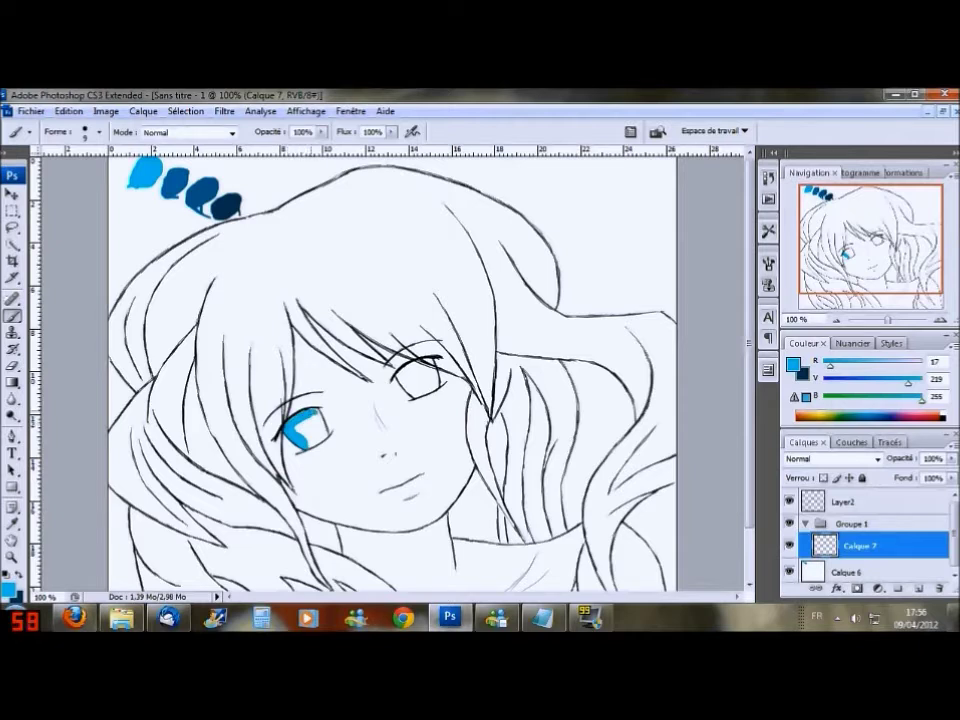
pyautogui.moveTo(298, 428)
pyautogui.mouseDown()
pyautogui.moveTo(312, 418)
pyautogui.moveTo(314, 444)
pyautogui.moveTo(326, 430)
pyautogui.mouseUp()
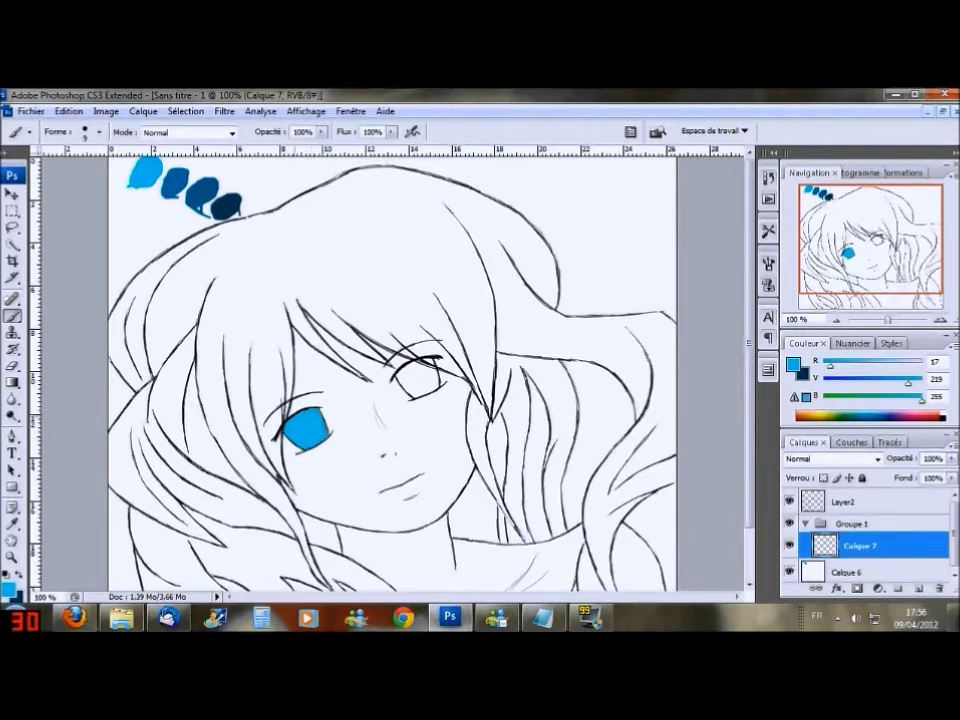
pyautogui.moveTo(398, 378)
pyautogui.mouseDown()
pyautogui.moveTo(430, 365)
pyautogui.moveTo(437, 386)
pyautogui.moveTo(405, 390)
pyautogui.mouseUp()
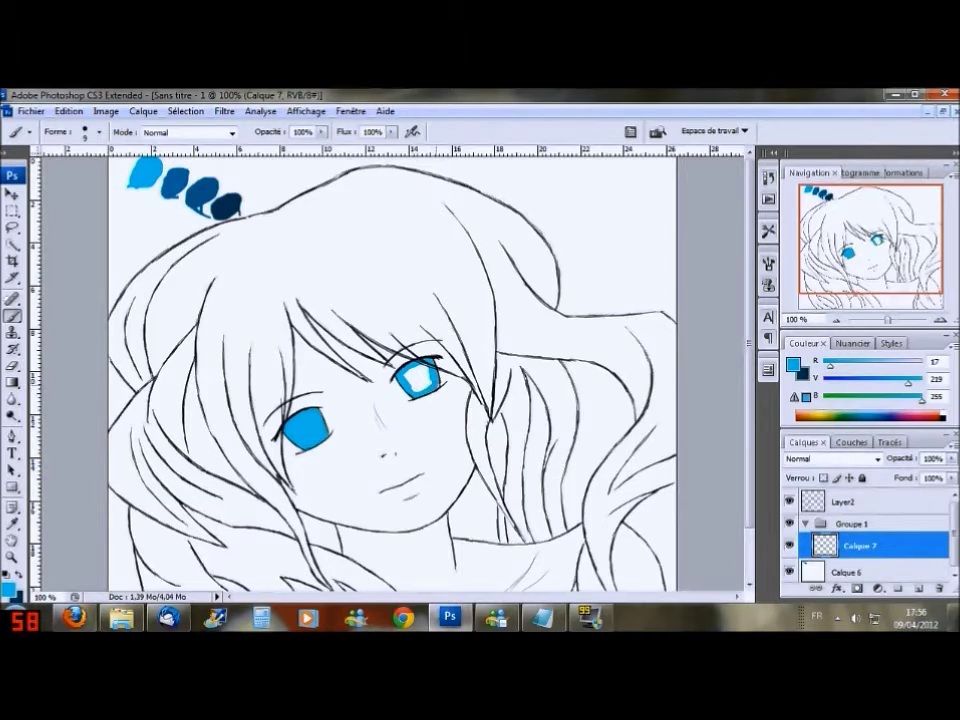
pyautogui.moveTo(434, 377)
pyautogui.mouseDown()
pyautogui.moveTo(416, 387)
pyautogui.moveTo(418, 378)
pyautogui.mouseUp()
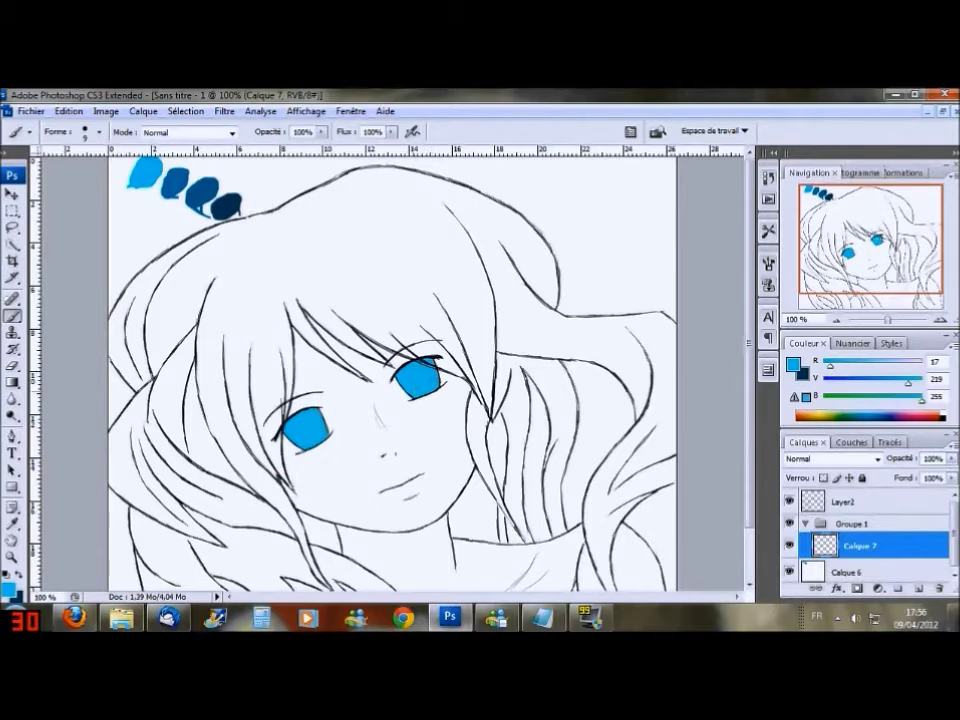
# Step: Set the brush to 3 px and touch up the edges of both blue irises, using the Eraser where needed
pyautogui.scroll(-3, 414, 396)
pyautogui.scroll(4, 414, 396)
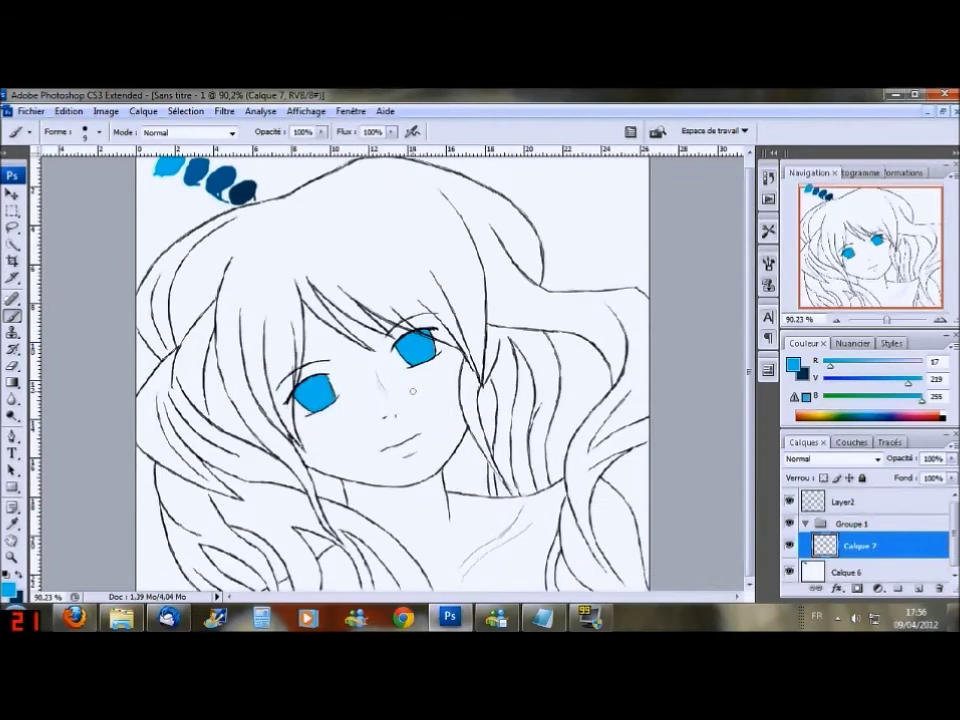
pyautogui.scroll(2, 416, 390)
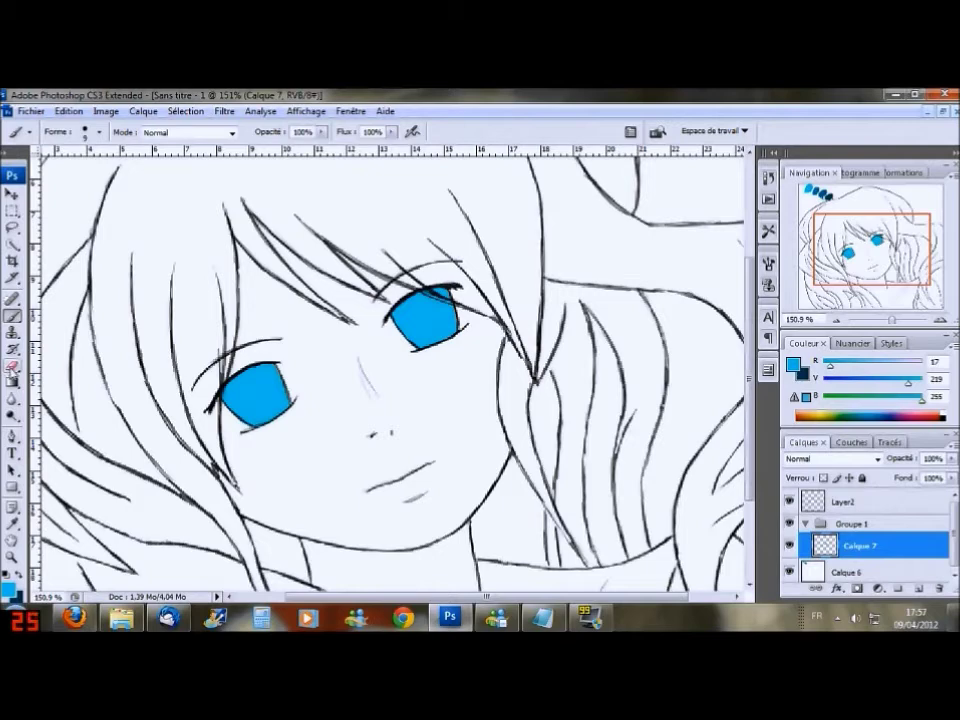
pyautogui.click(99, 132)
pyautogui.click(48, 258)
pyautogui.click(184, 99)
pyautogui.press('e')
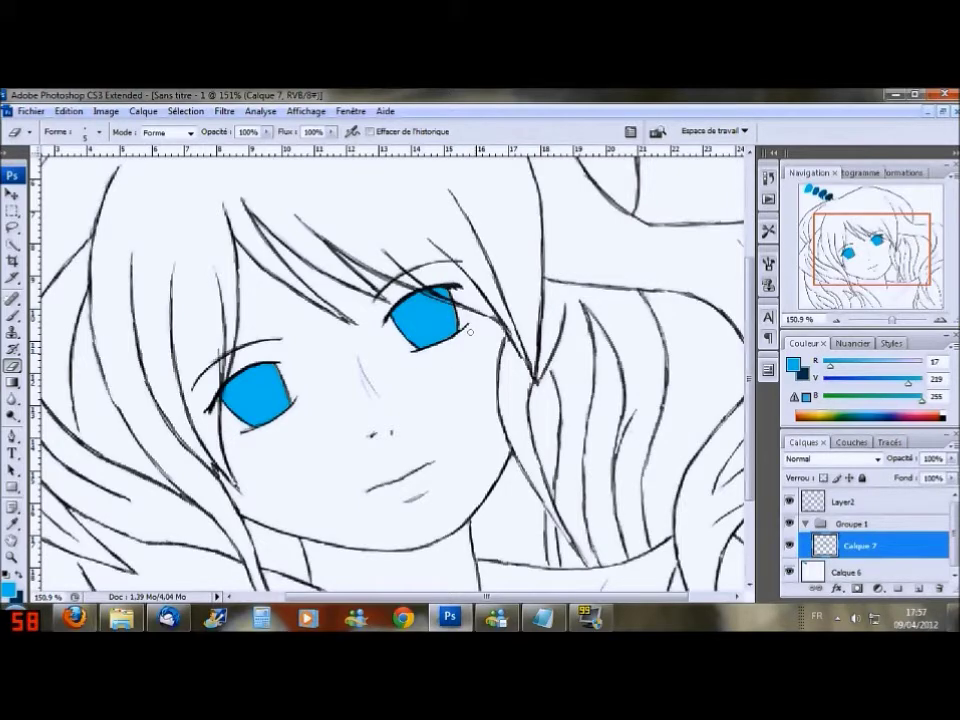
# Step: Add a new layer above the iris colour layer and clip it to that layer with a clipping mask
pyautogui.hotkey('ctrl', '-')
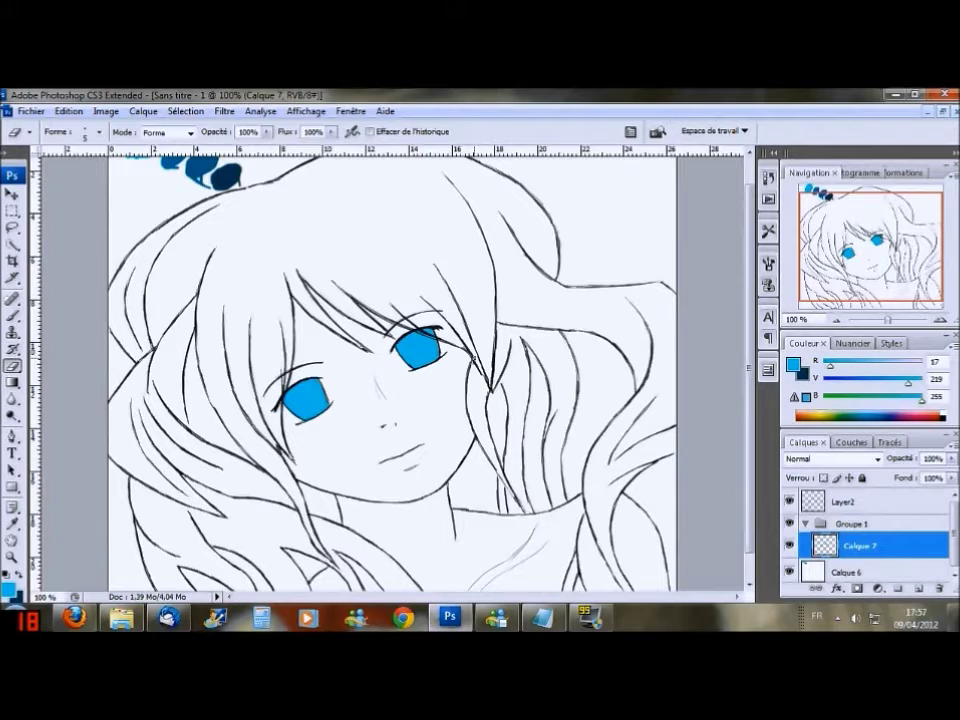
pyautogui.scroll(-2, 566, 345)
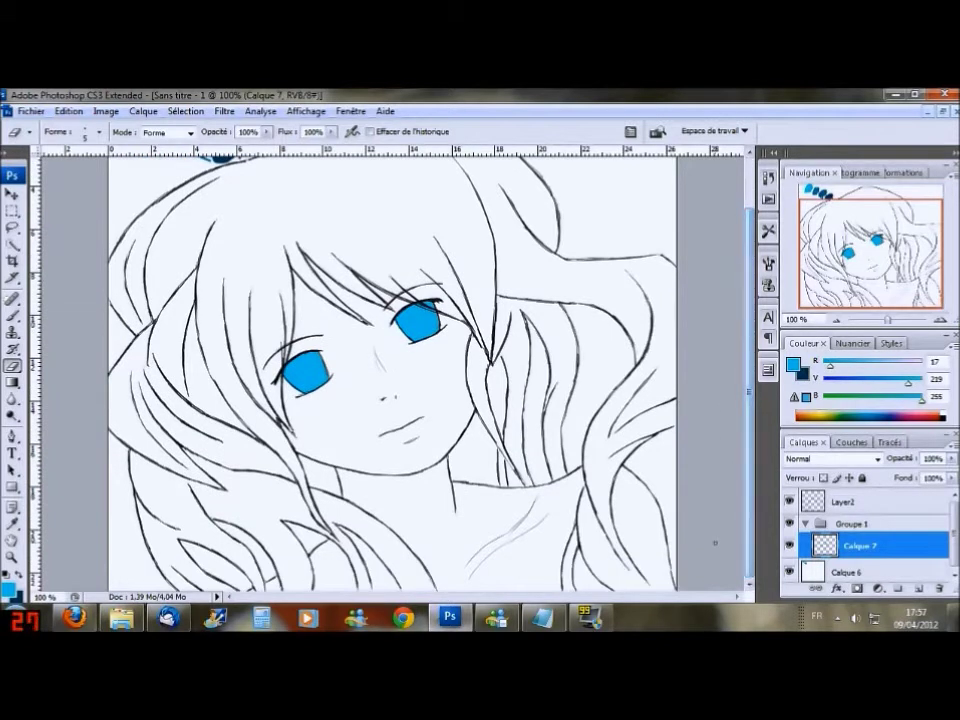
pyautogui.click(918, 588)
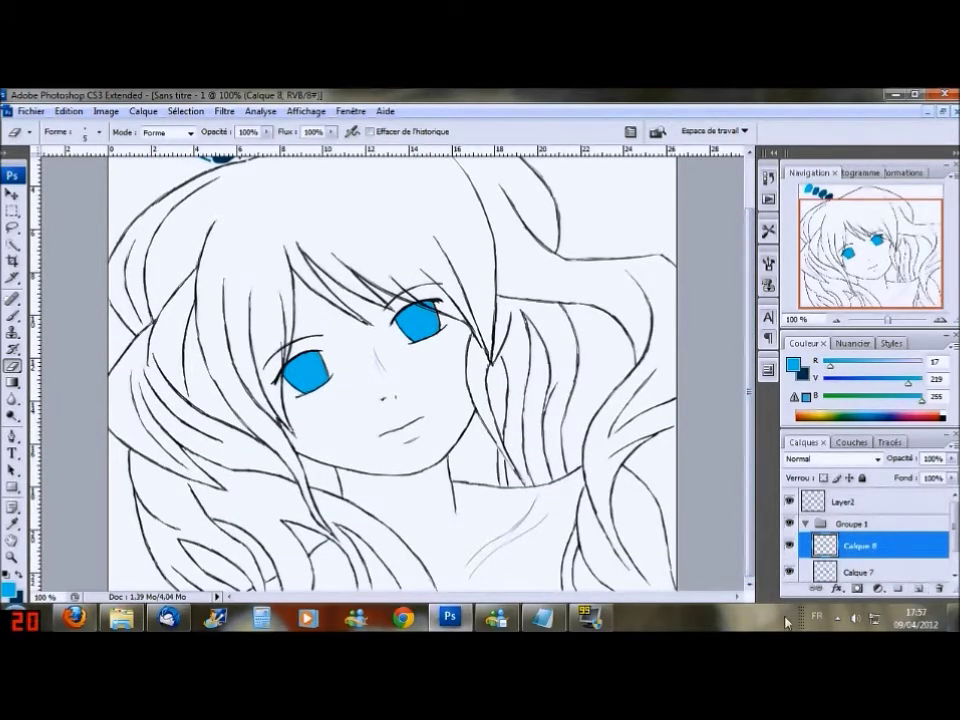
pyautogui.rightClick(893, 546)
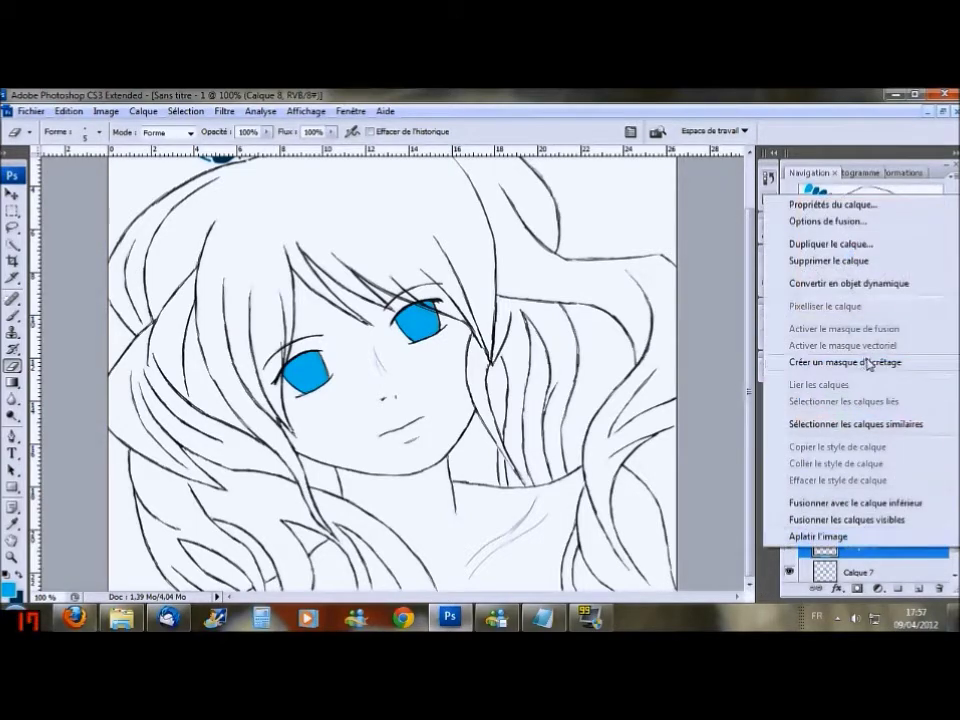
pyautogui.click(652, 276)
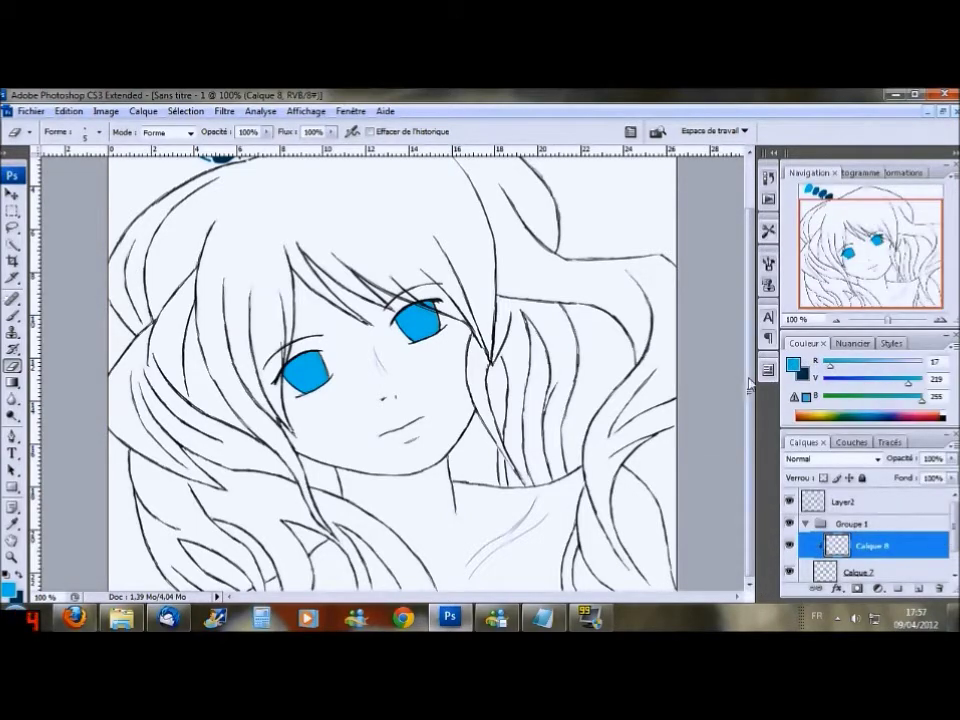
# Step: Sample the second, darker blue swatch and paint a rim around both irises with a hard 9 px brush
pyautogui.scroll(2, 713, 317)
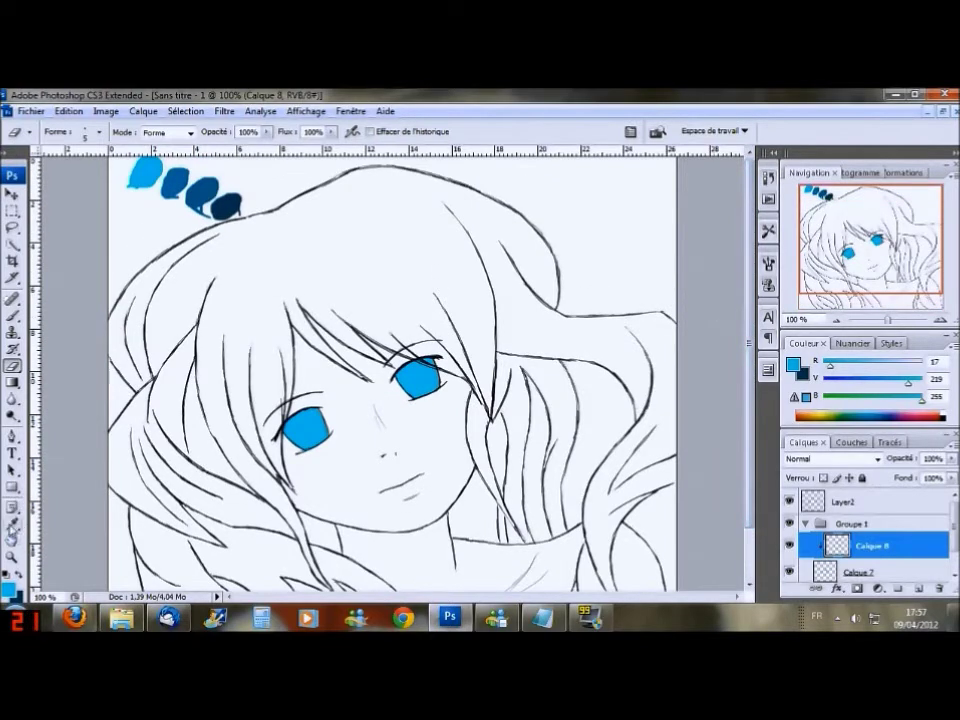
pyautogui.click(13, 523)
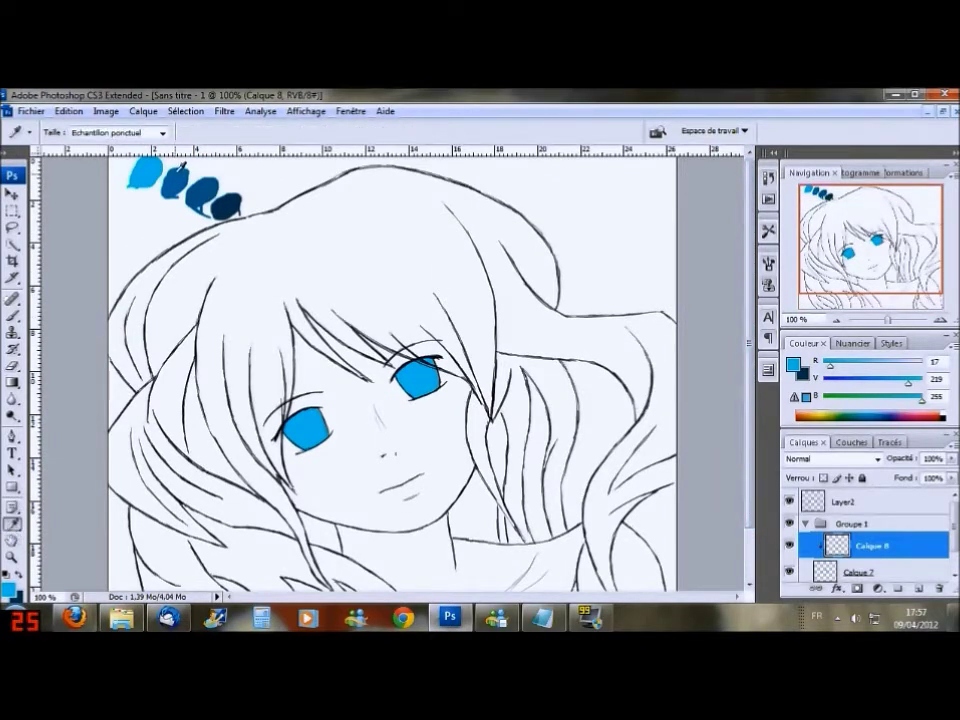
pyautogui.click(186, 179)
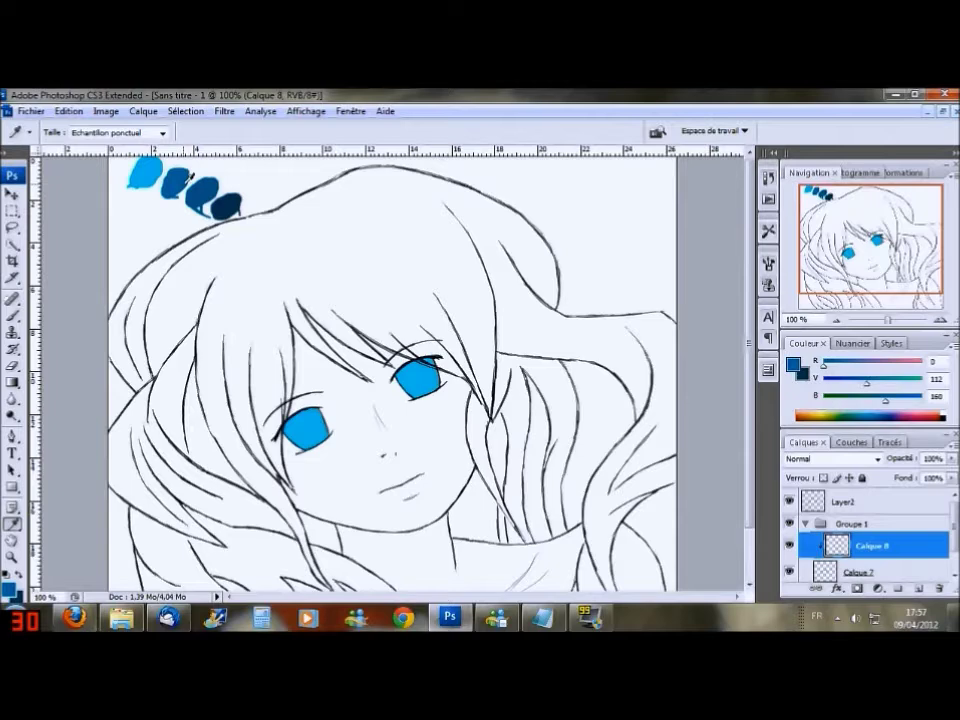
pyautogui.click(13, 316)
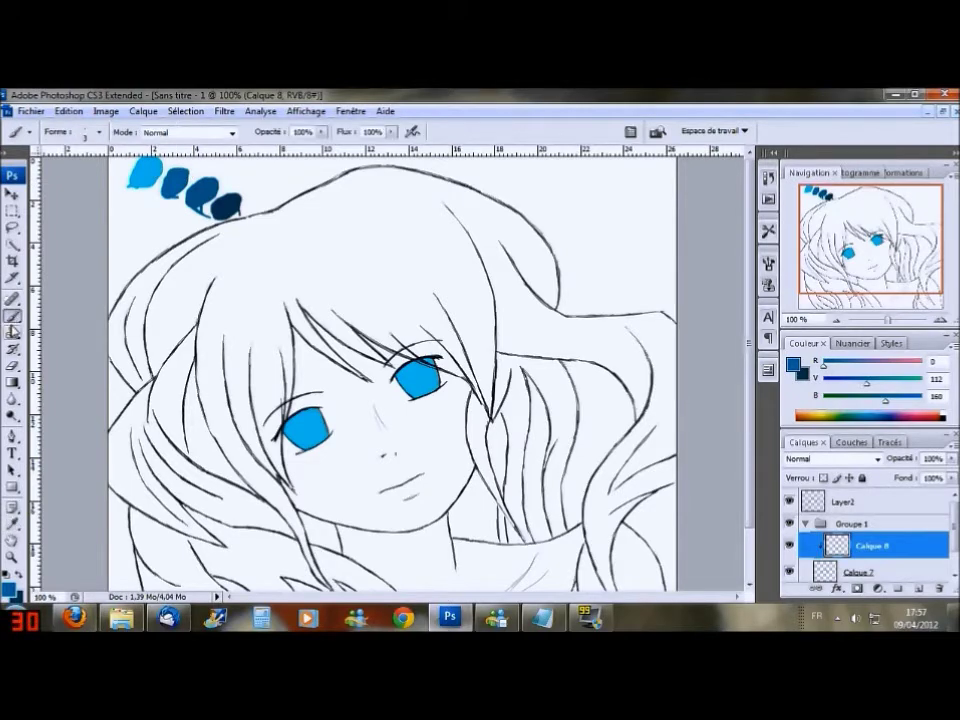
pyautogui.click(99, 132)
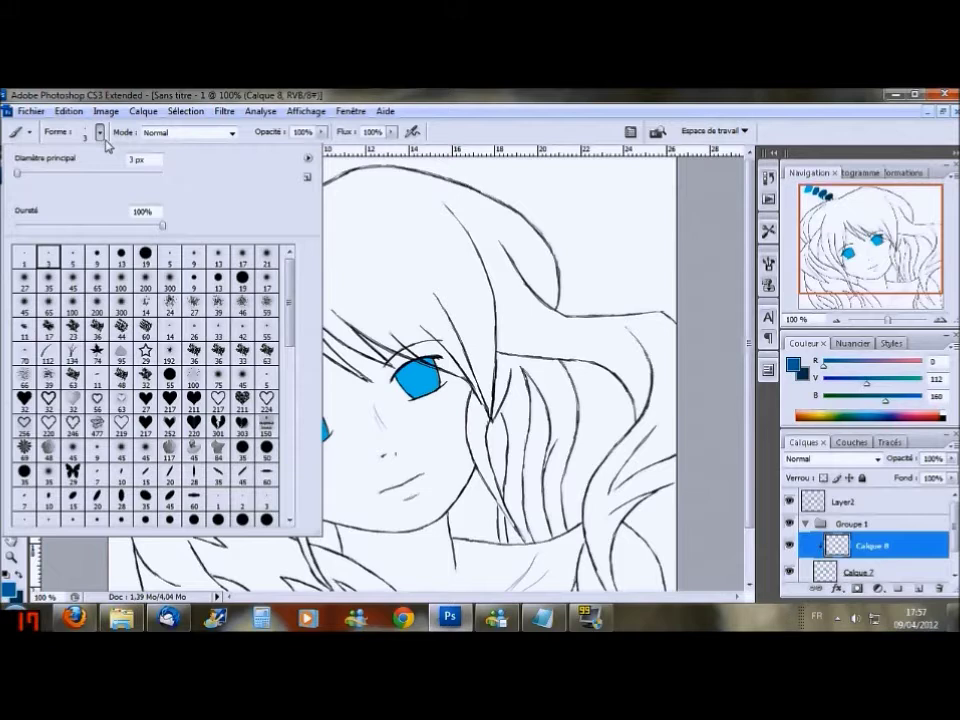
pyautogui.click(72, 256)
pyautogui.click(96, 257)
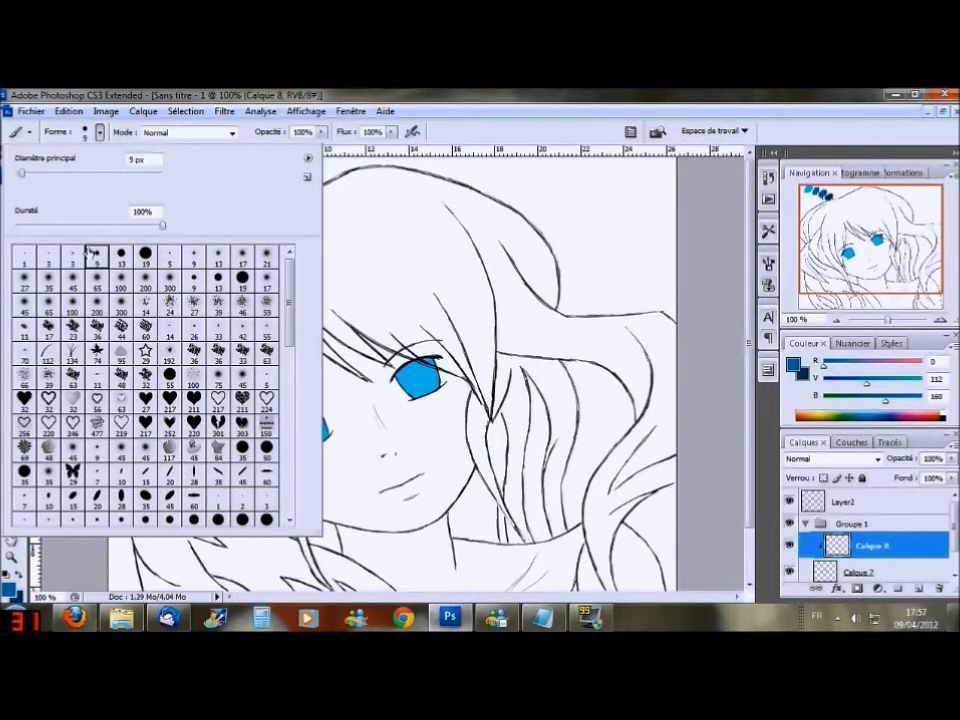
pyautogui.press('Return')
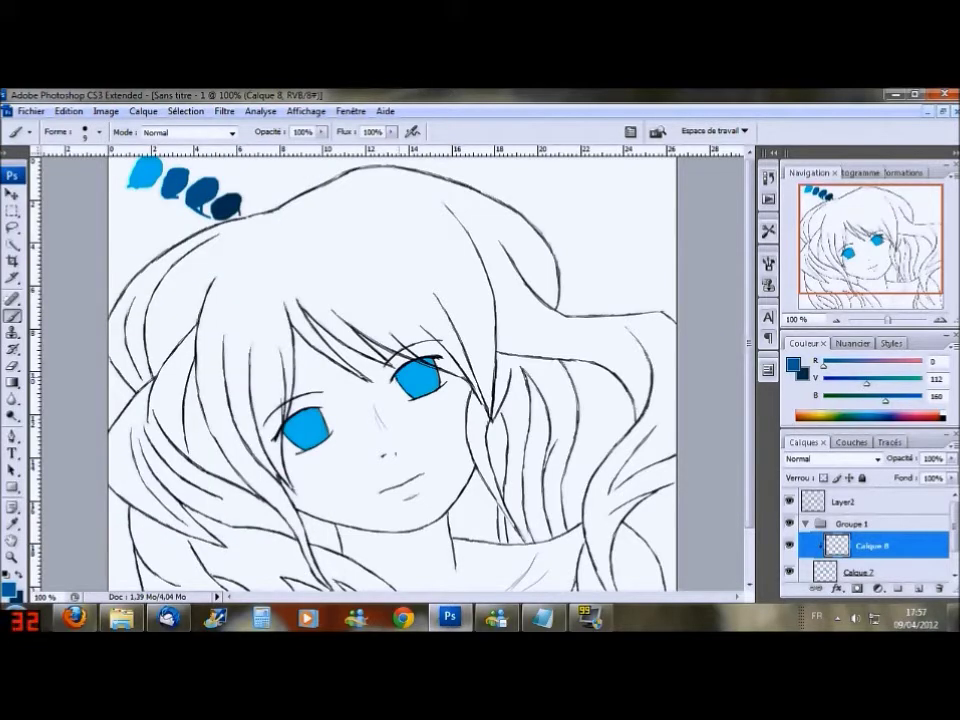
pyautogui.moveTo(398, 375); pyautogui.dragTo(410, 392)
pyautogui.moveTo(428, 358); pyautogui.dragTo(434, 366)
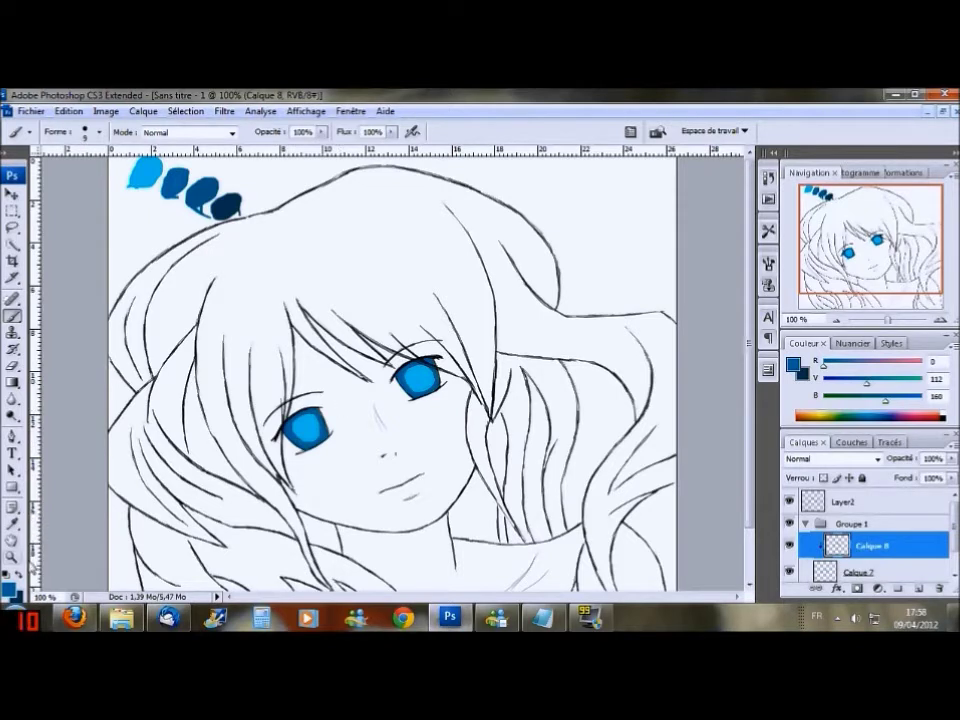
# Step: Sample the lightest blue swatch and touch up the irises on the base colour layer, Calque 7, with the Brush and Eraser
pyautogui.press('i')
pyautogui.click(150, 179)
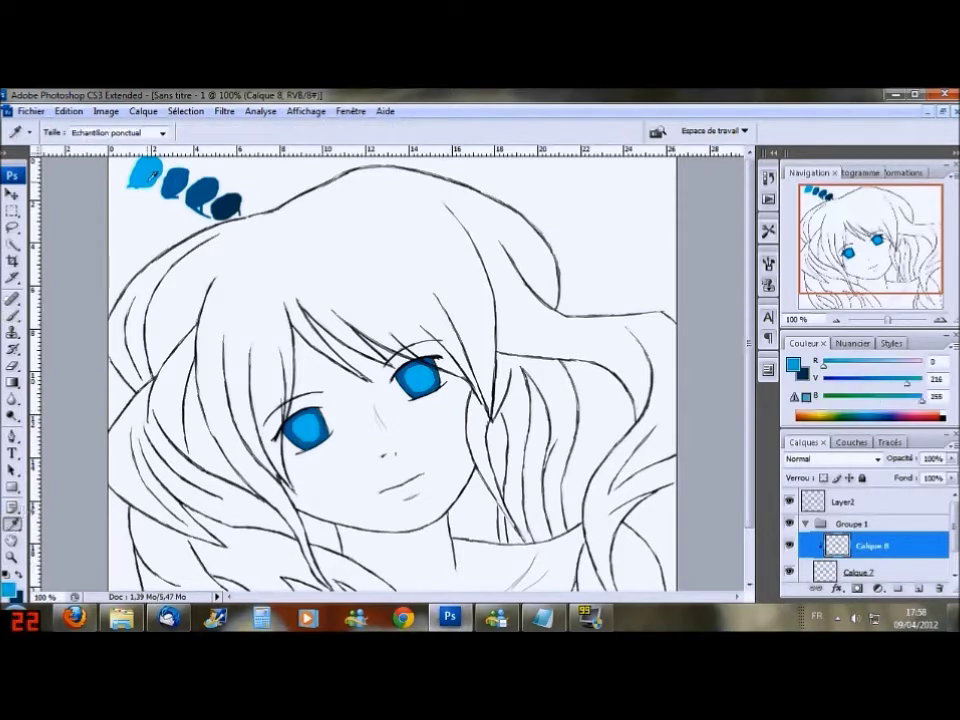
pyautogui.click(898, 572)
pyautogui.moveTo(953, 530); pyautogui.dragTo(953, 548)
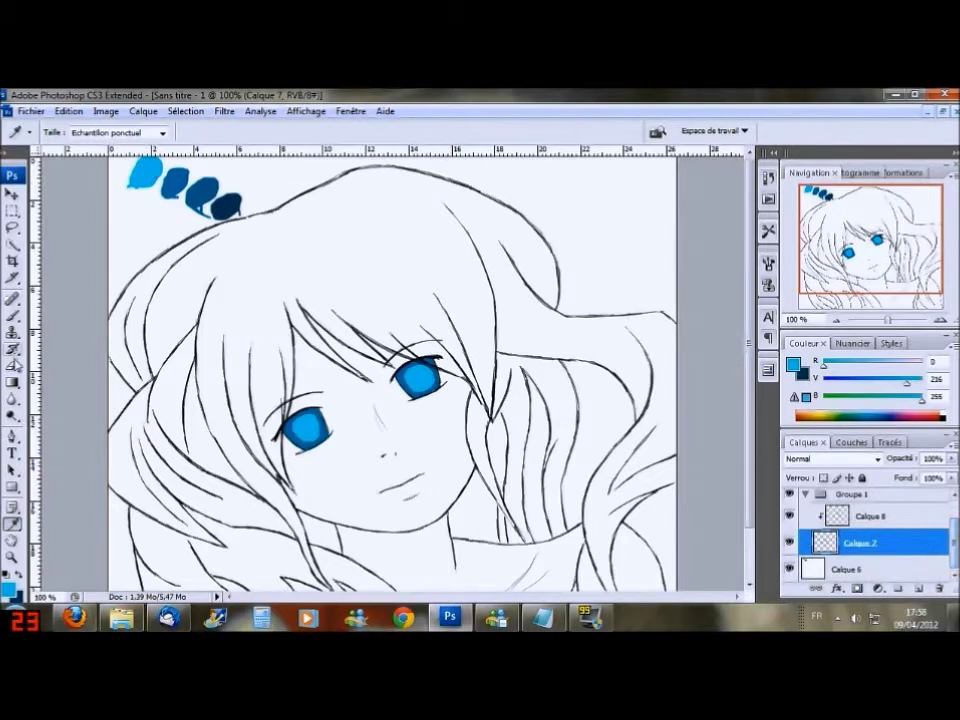
pyautogui.press('b')
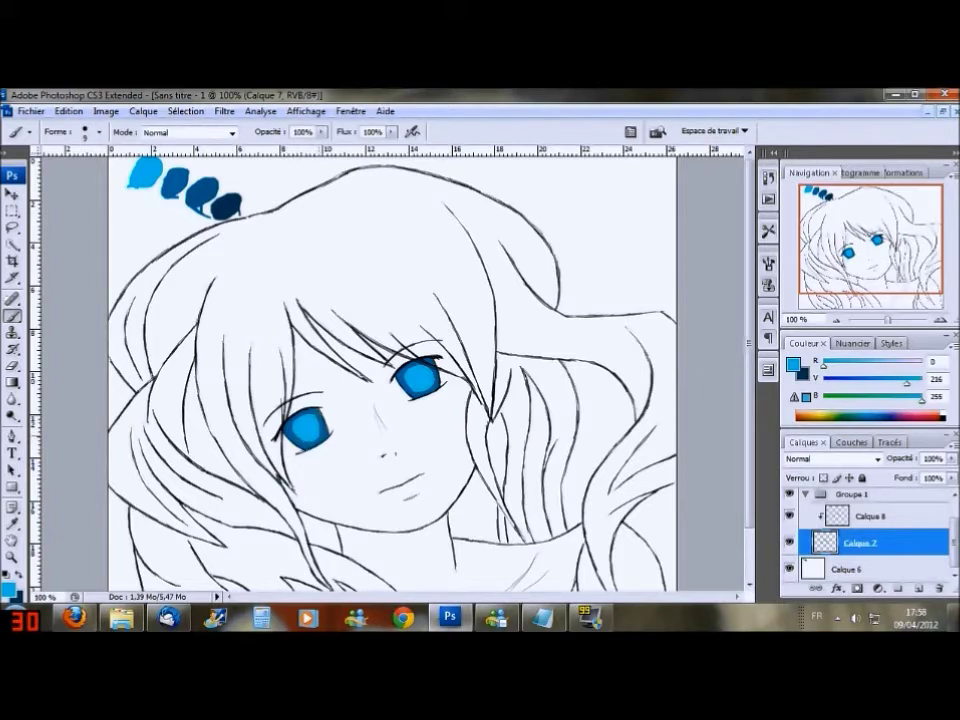
pyautogui.press('e')
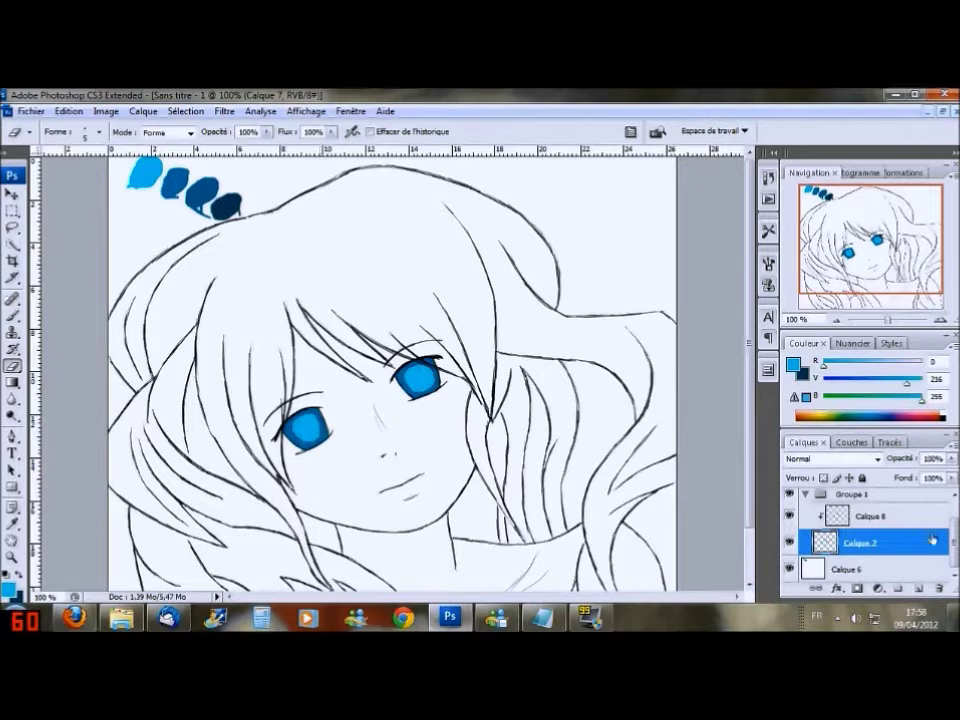
# Step: Add a new layer directly above the rim shading layer, Calque 8, and clip it with a clipping mask
pyautogui.click(873, 524)
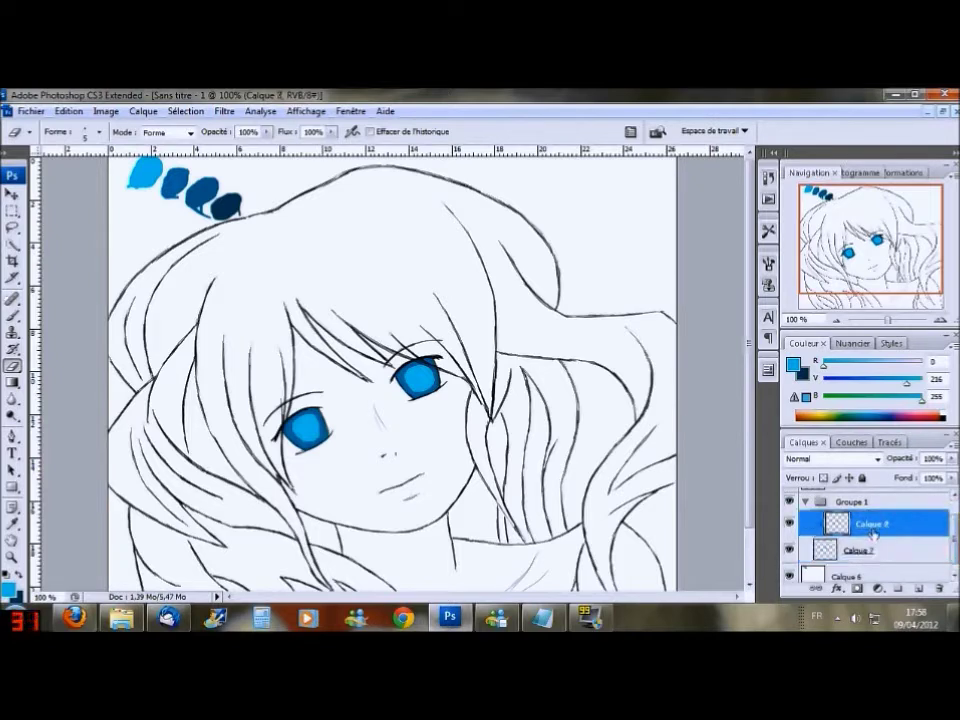
pyautogui.click(918, 594)
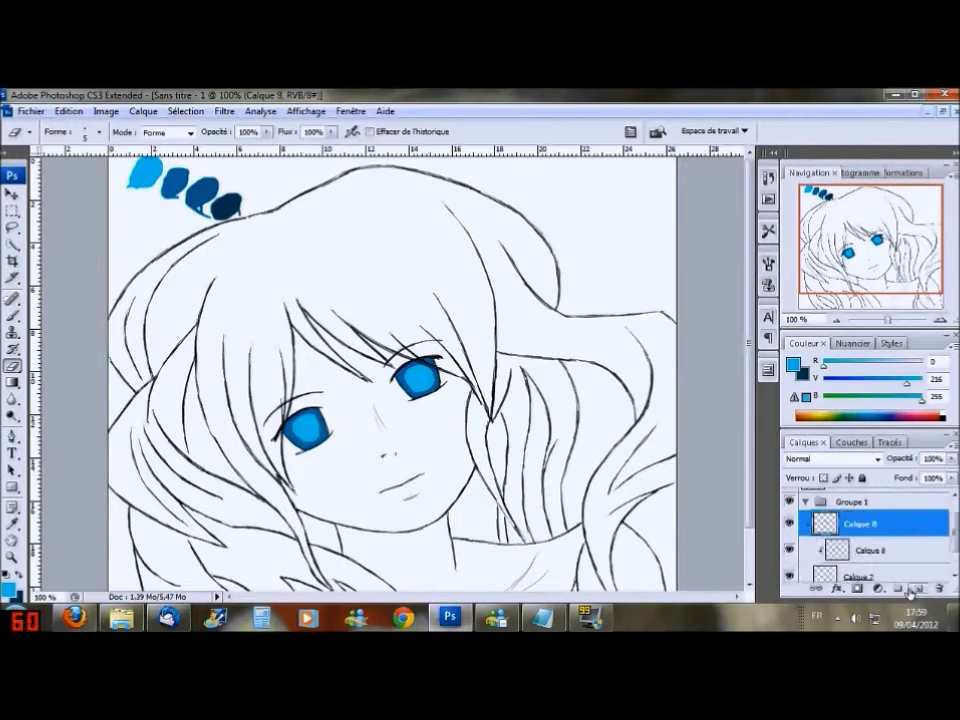
pyautogui.rightClick(887, 533)
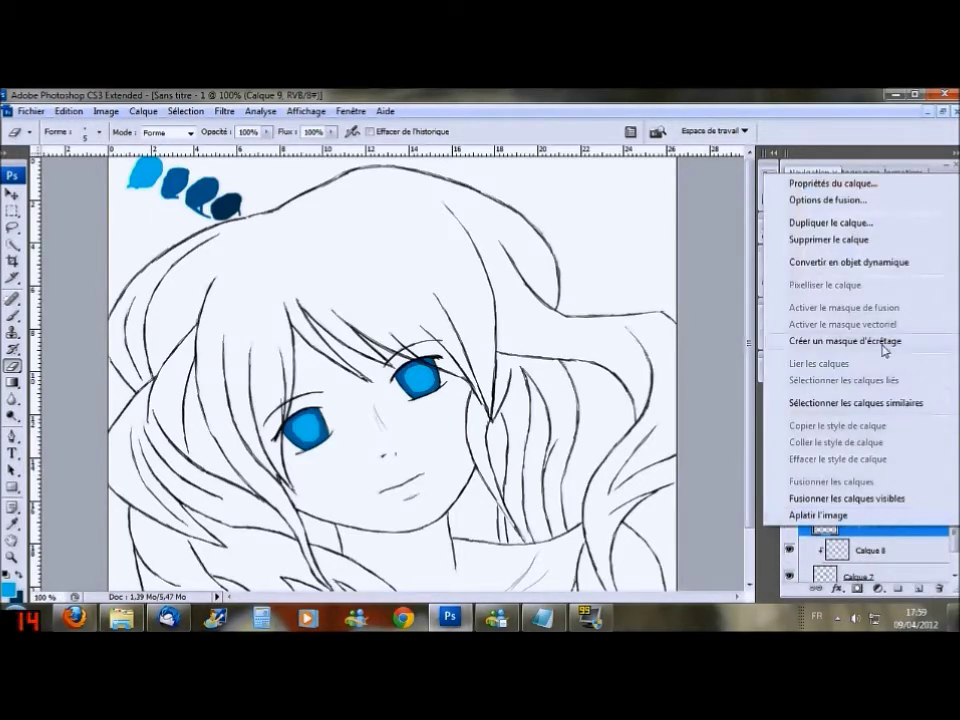
pyautogui.click(886, 343)
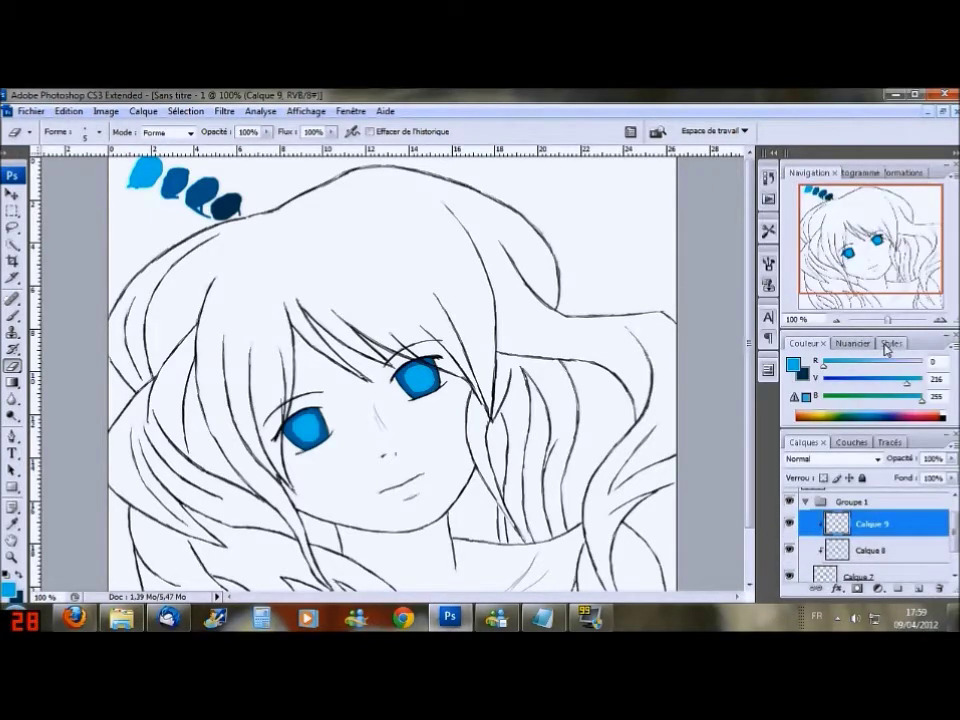
# Step: Sample the second blue swatch and paint a round pupil in the centre of both irises with a soft 13 px brush
pyautogui.click(15, 523)
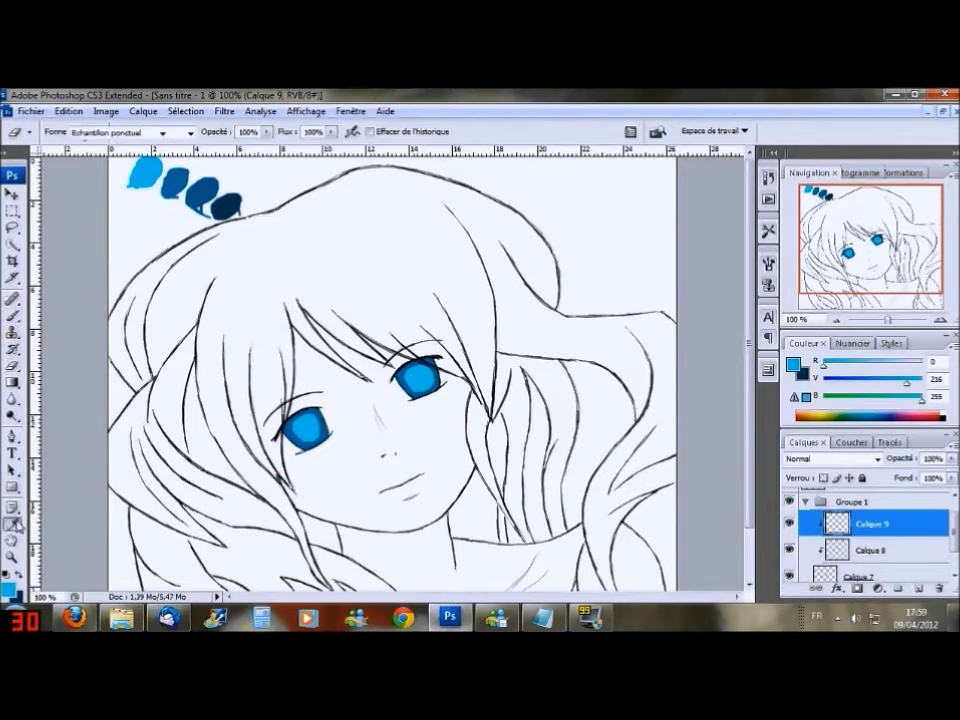
pyautogui.click(174, 192)
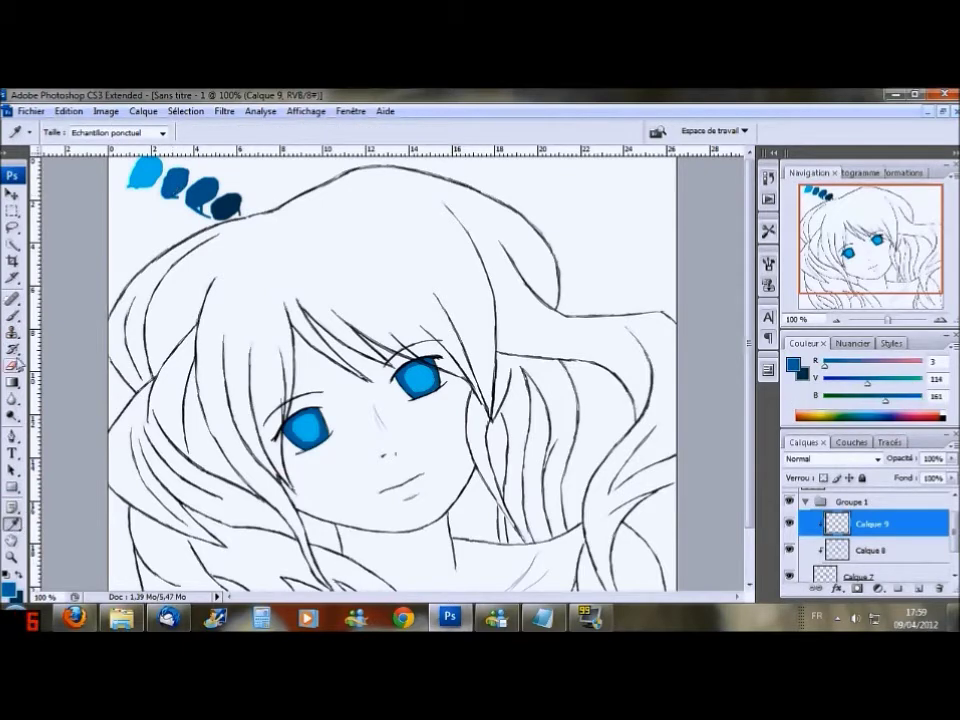
pyautogui.press('b')
pyautogui.rightClick(175, 199)
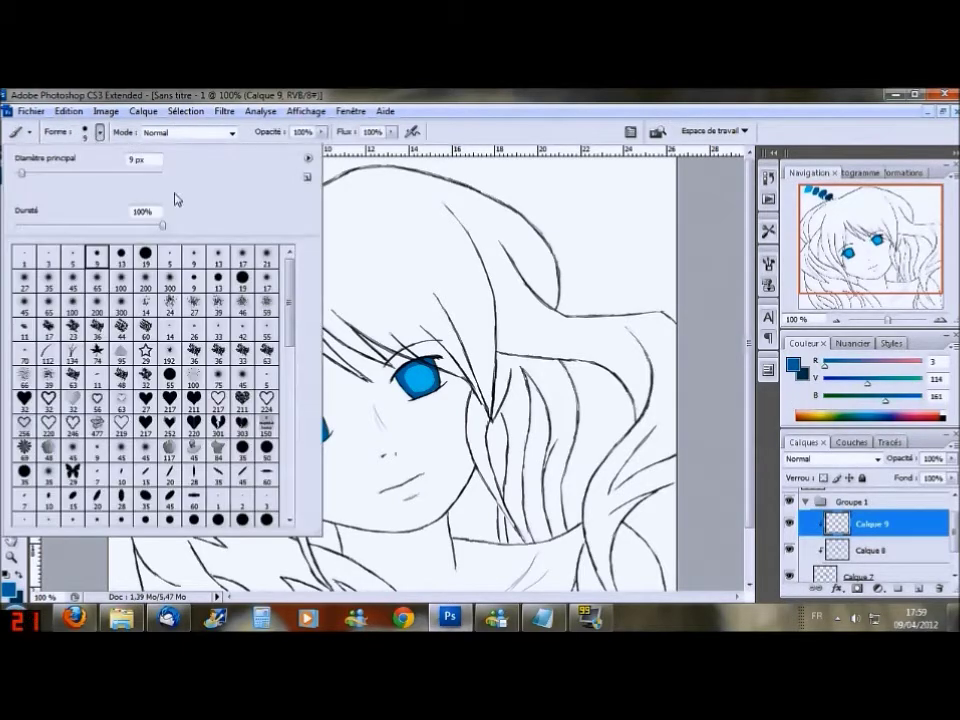
pyautogui.click(218, 258)
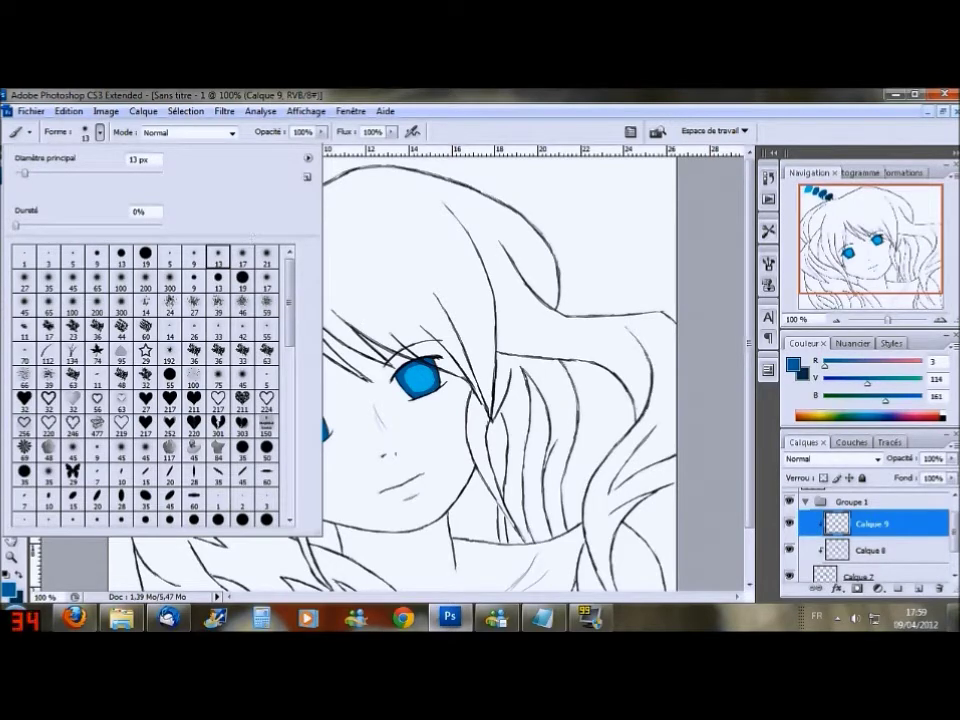
pyautogui.press('Return')
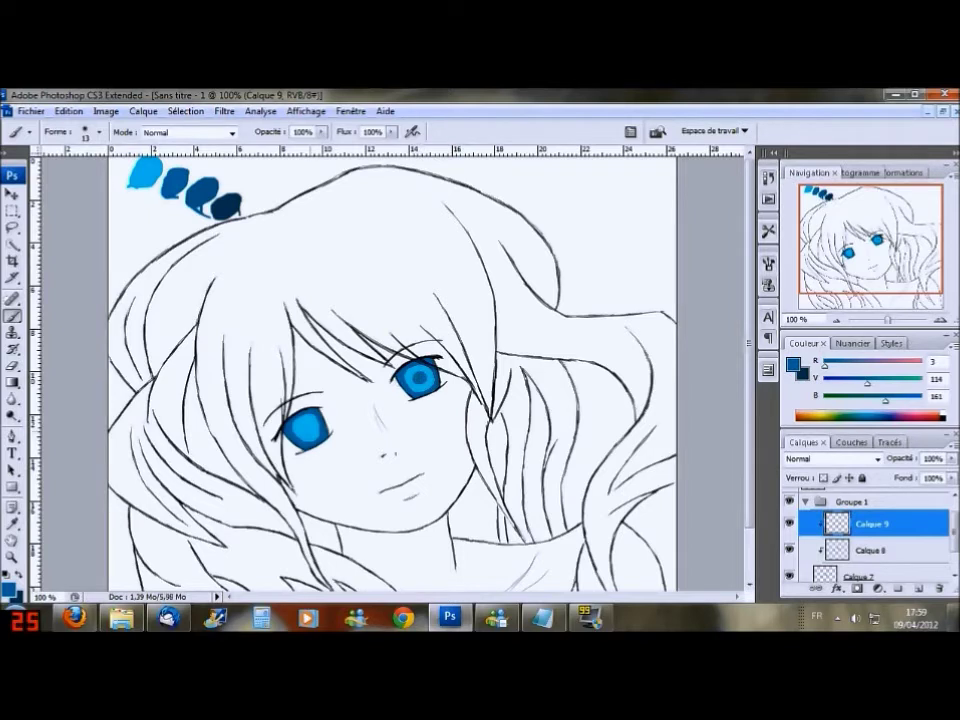
pyautogui.moveTo(306, 429); pyautogui.dragTo(308, 427)
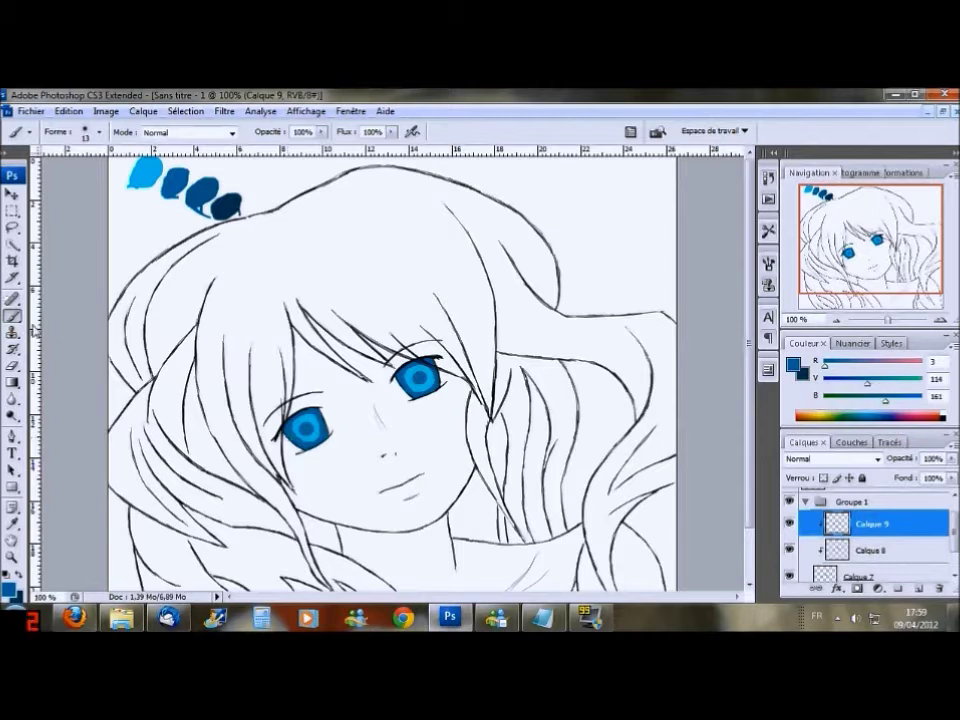
# Step: Sample the third, darker blue swatch and darken the centre of both pupils with a soft 9 px brush
pyautogui.click(13, 523)
pyautogui.click(195, 193)
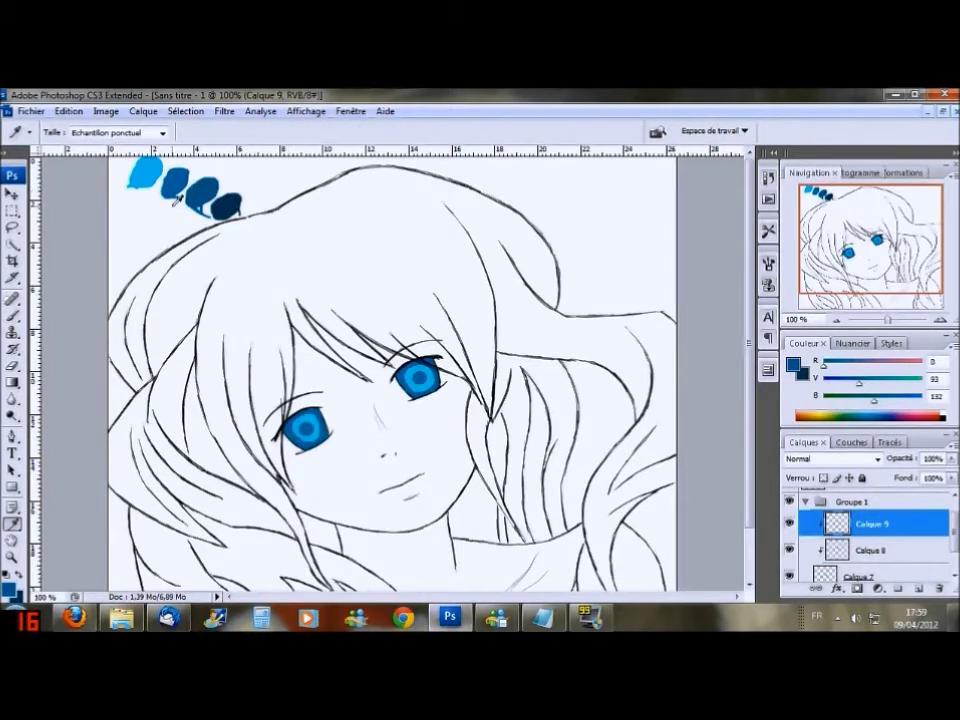
pyautogui.press('b')
pyautogui.click(100, 132)
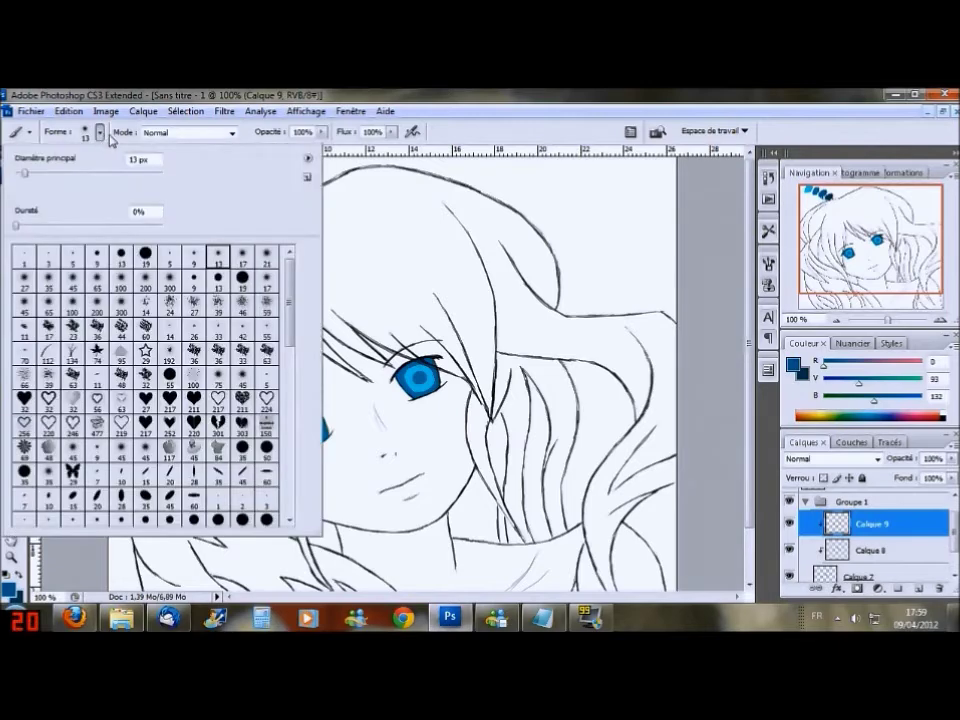
pyautogui.click(193, 256)
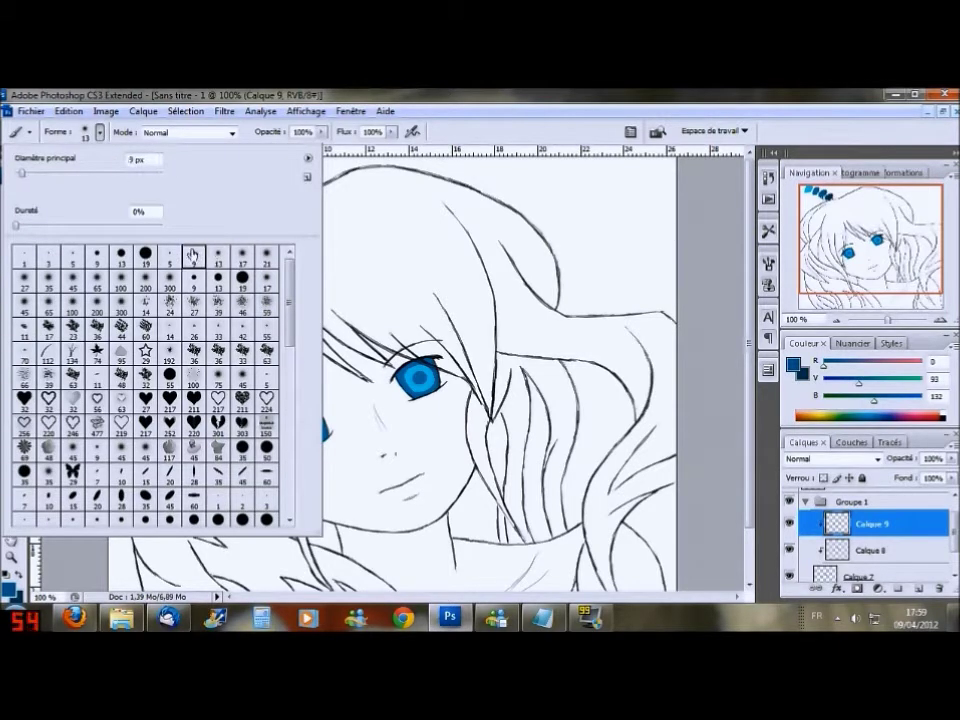
pyautogui.click(250, 97)
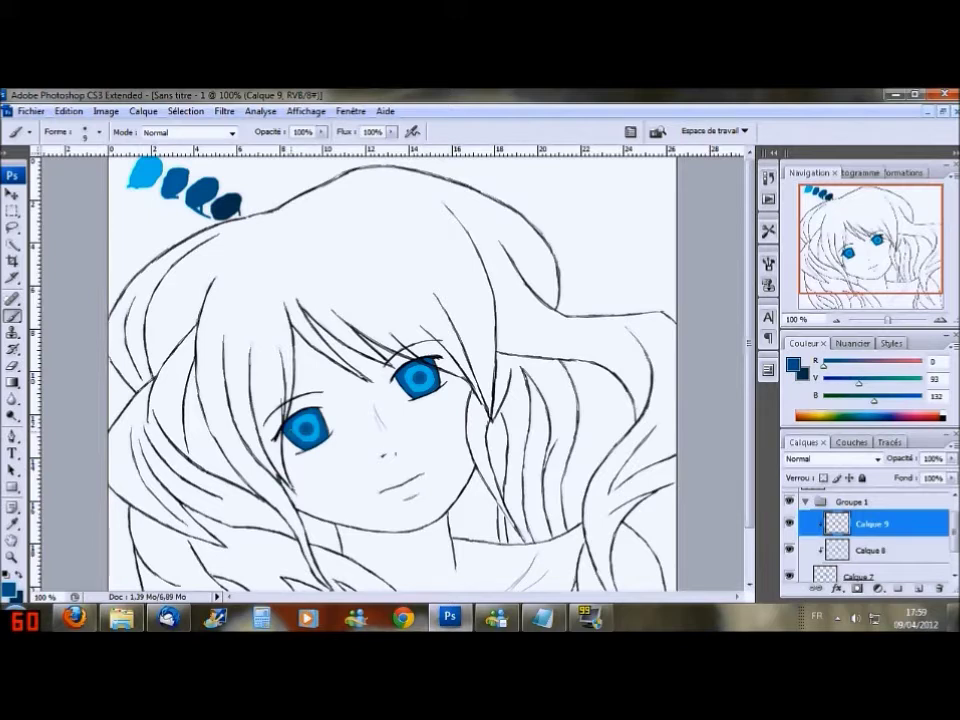
# Step: Add a new layer above the pupil layer, Calque 9, and turn it into a clipping mask
pyautogui.click(915, 589)
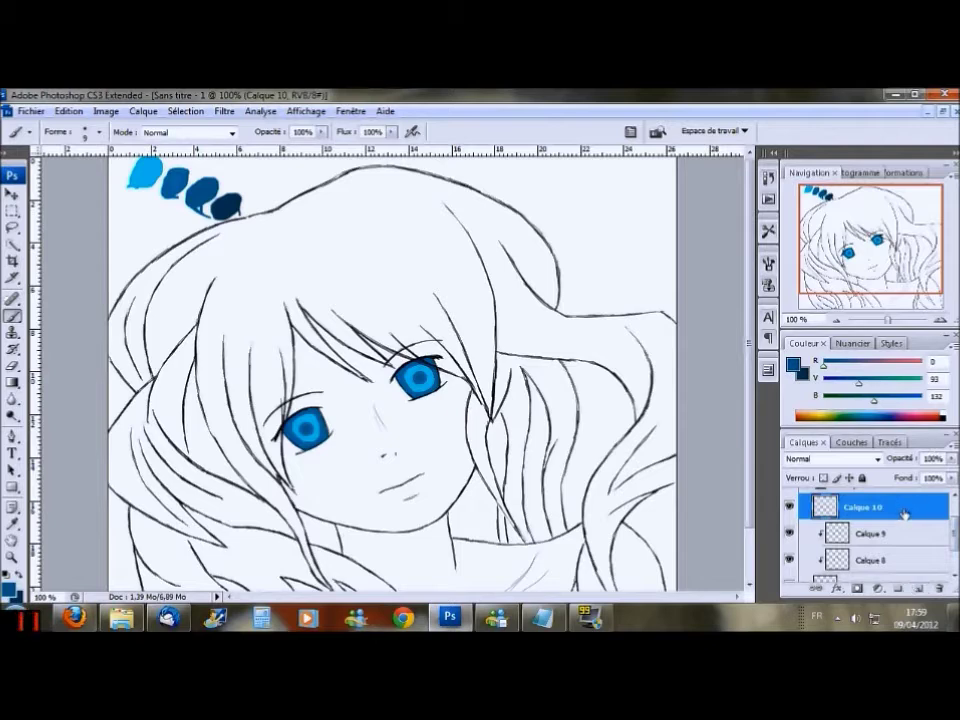
pyautogui.rightClick(936, 508)
pyautogui.click(898, 332)
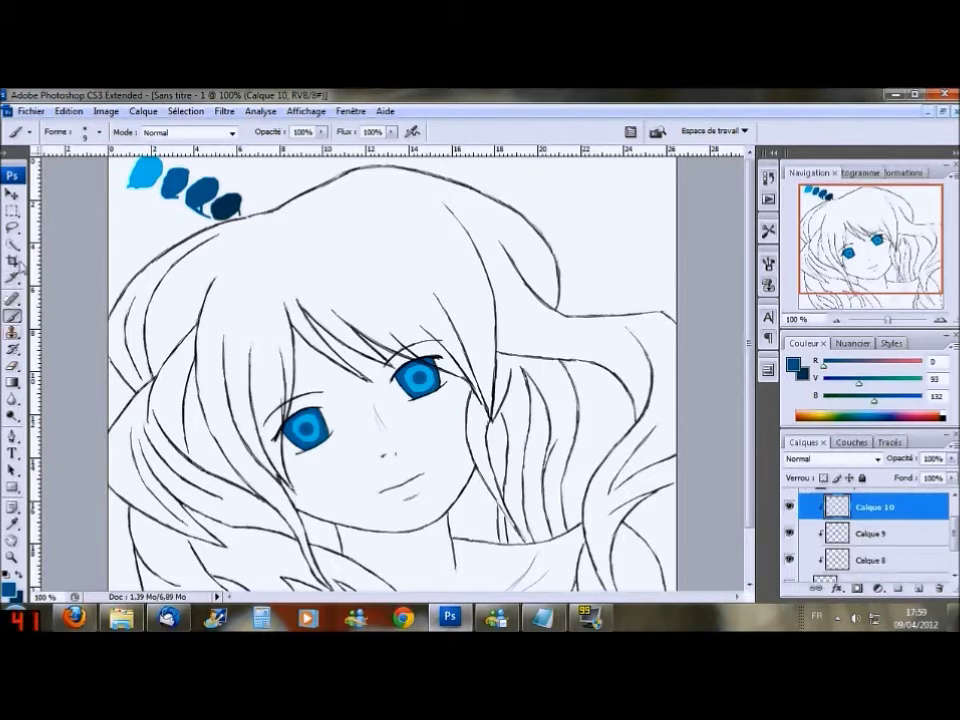
# Step: Sample the second blue swatch and draw fine curved lines around the pupils in both irises with a hard 1 px brush
pyautogui.click(13, 522)
pyautogui.click(180, 178)
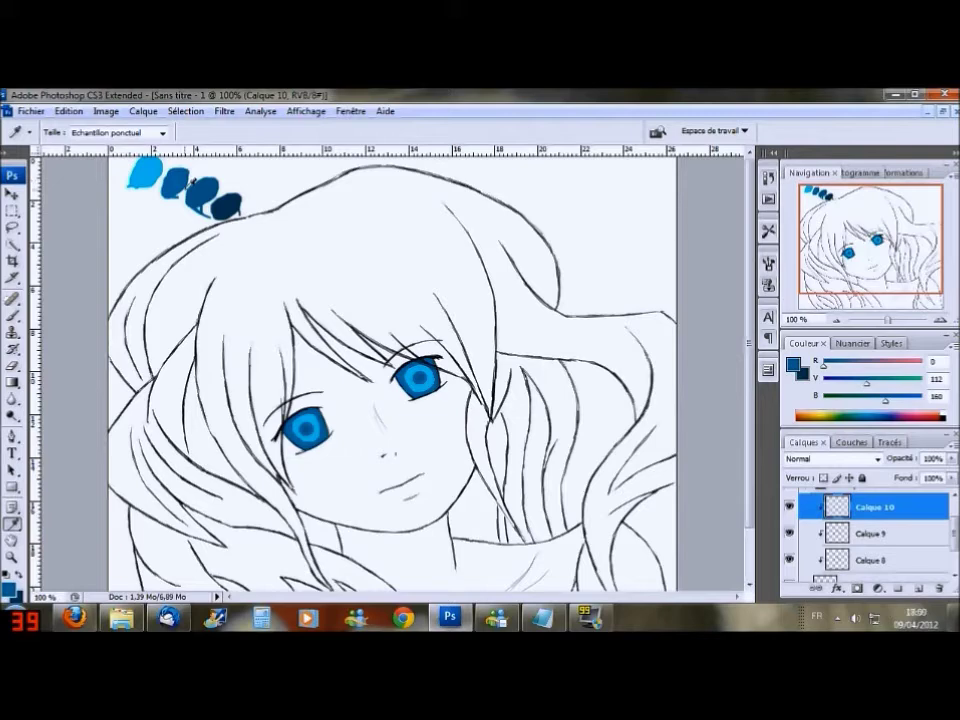
pyautogui.press('b')
pyautogui.click(99, 132)
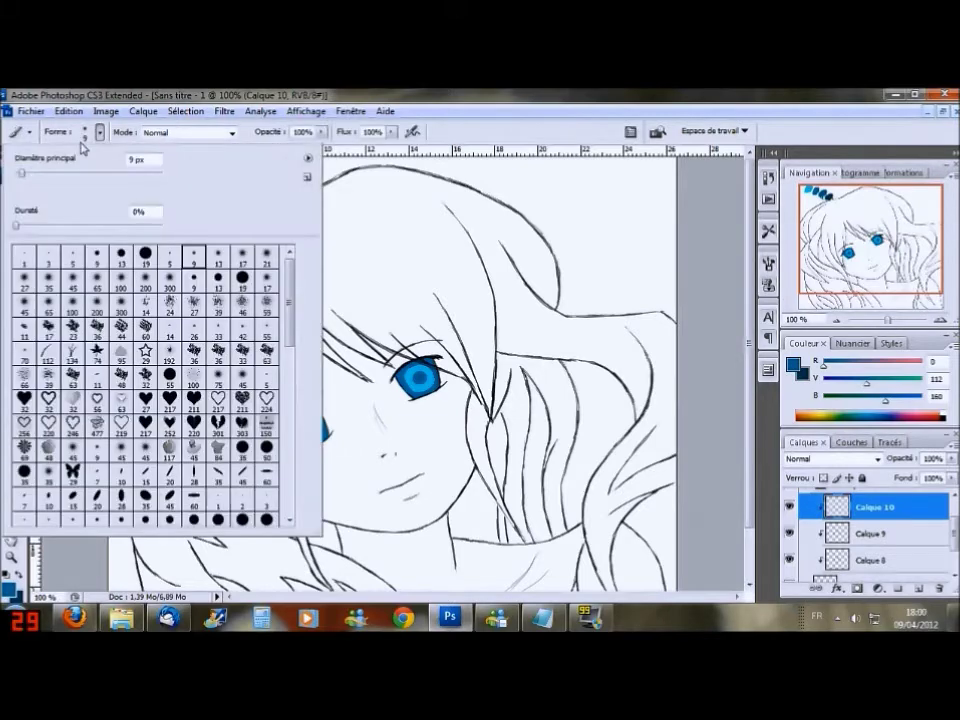
pyautogui.click(23, 255)
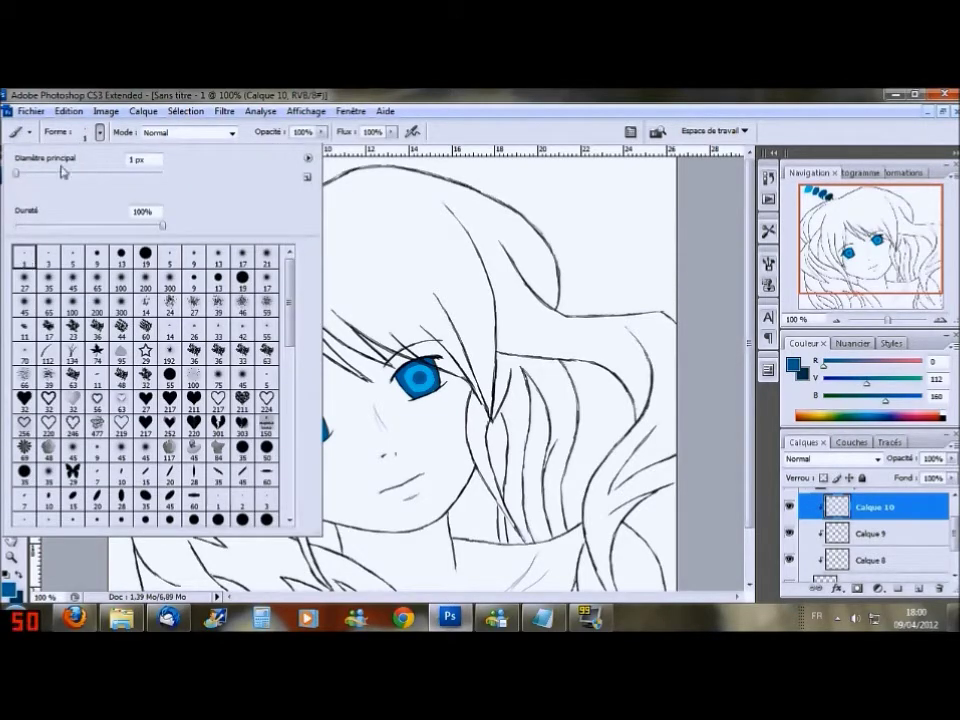
pyautogui.click(100, 133)
pyautogui.scroll(-3, 105, 141)
pyautogui.scroll(10, 105, 141)
pyautogui.scroll(1, 105, 141)
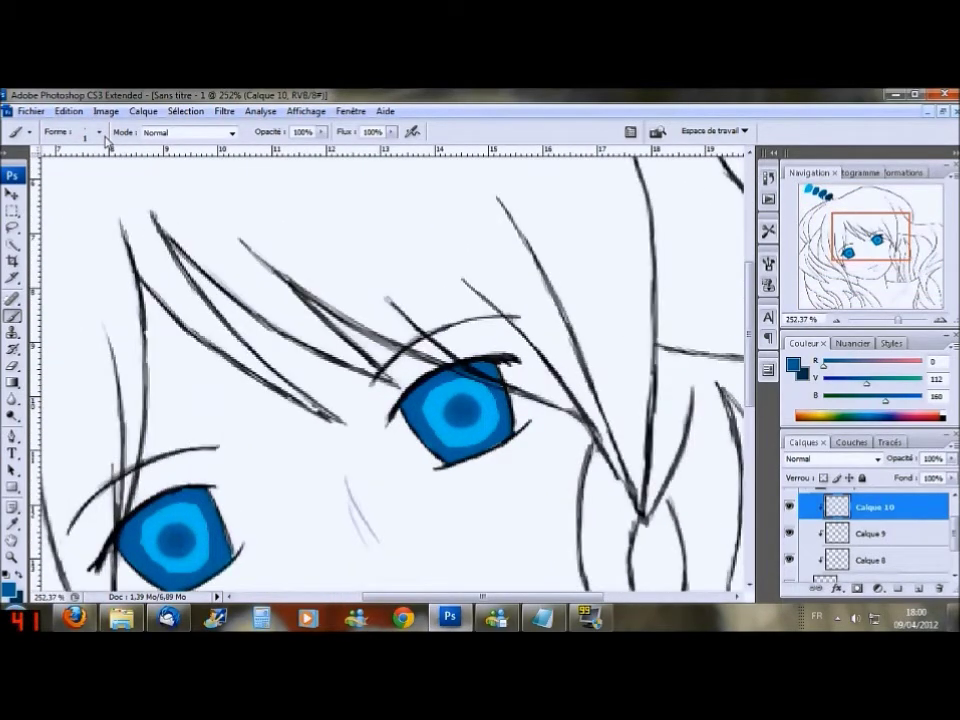
pyautogui.scroll(-3, 105, 141)
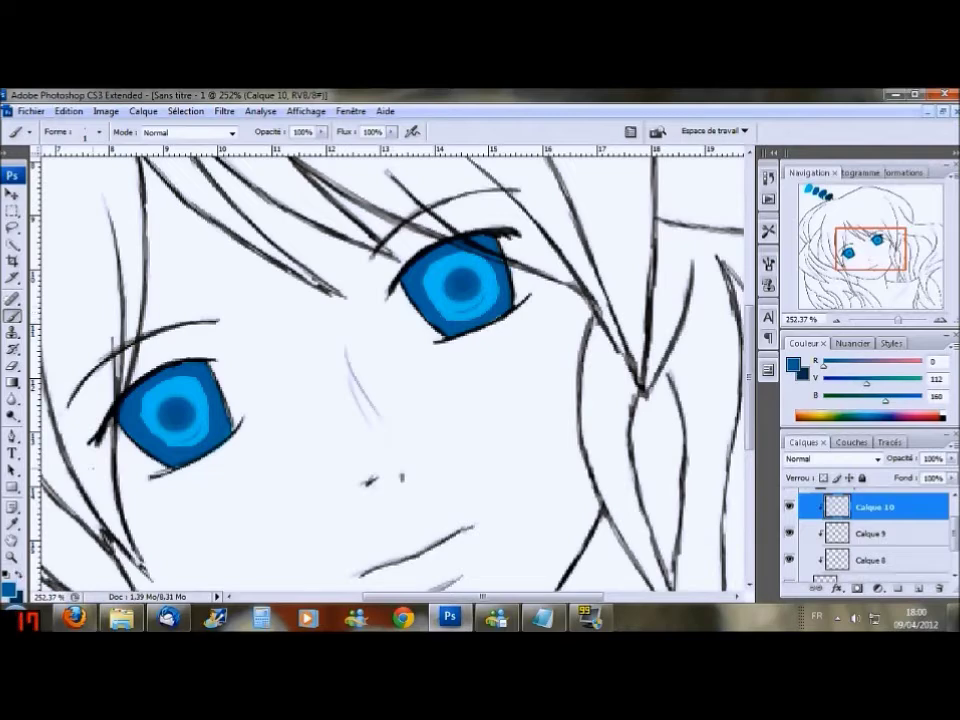
pyautogui.scroll(-6, 93, 468)
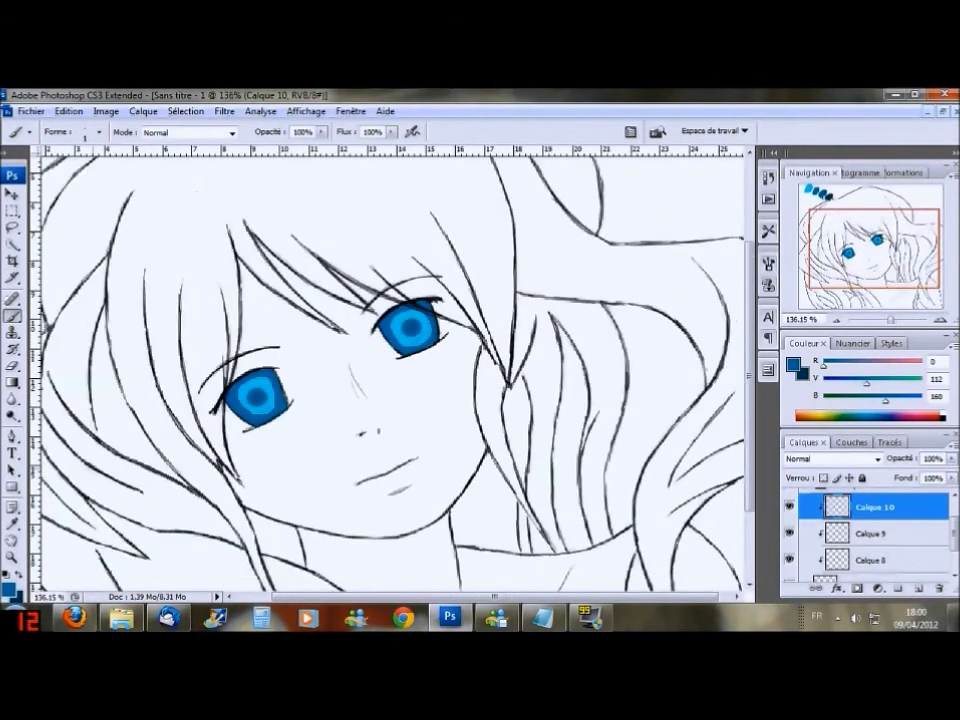
pyautogui.scroll(-1, 93, 468)
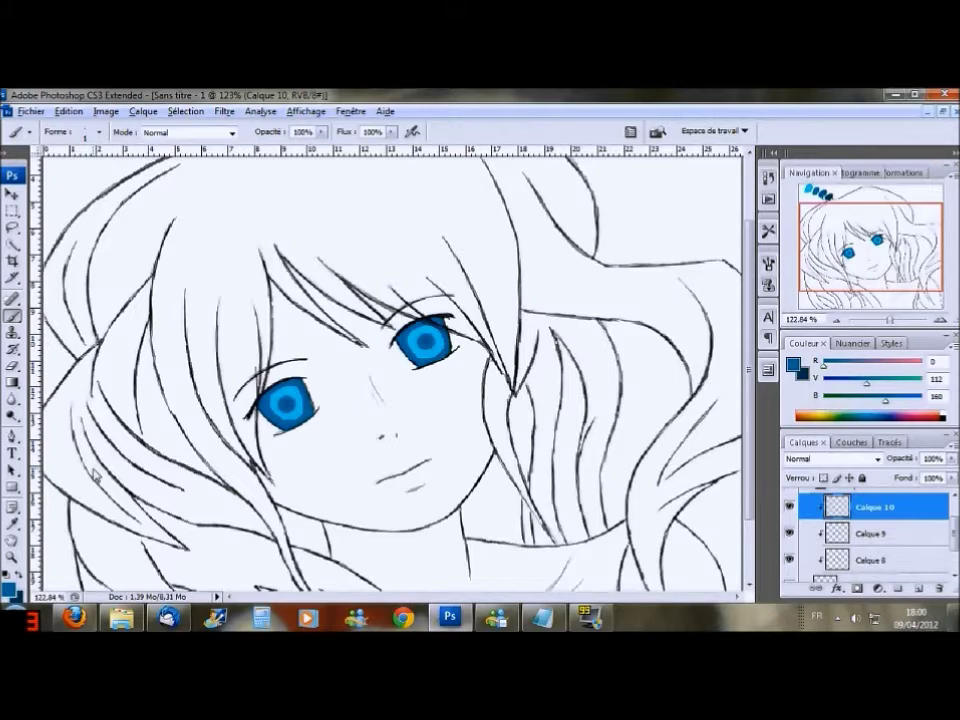
pyautogui.scroll(-1, 93, 468)
pyautogui.scroll(-1, 93, 470)
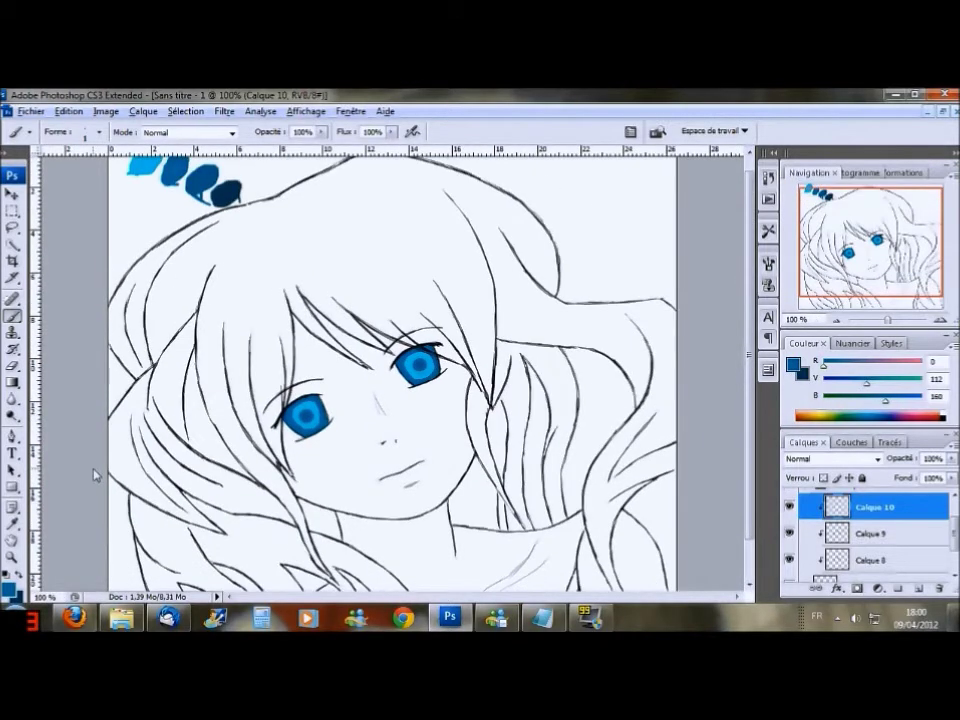
pyautogui.scroll(1, 955, 540)
# Step: Add another layer above the fine line layer, Calque 10, and clip it to the eye layers below
pyautogui.click(918, 588)
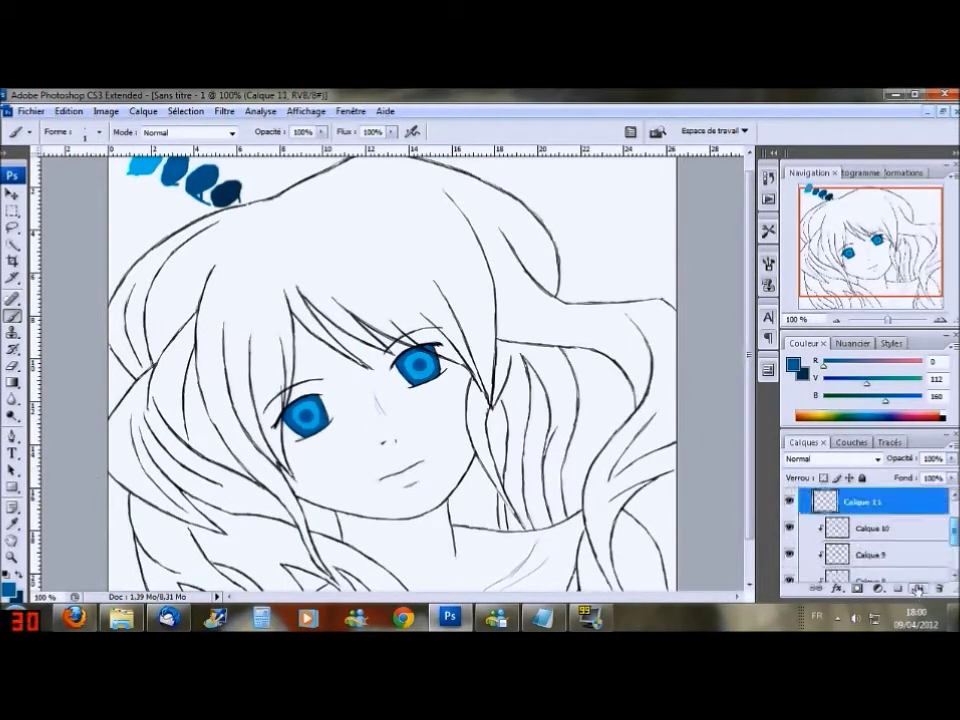
pyautogui.rightClick(902, 505)
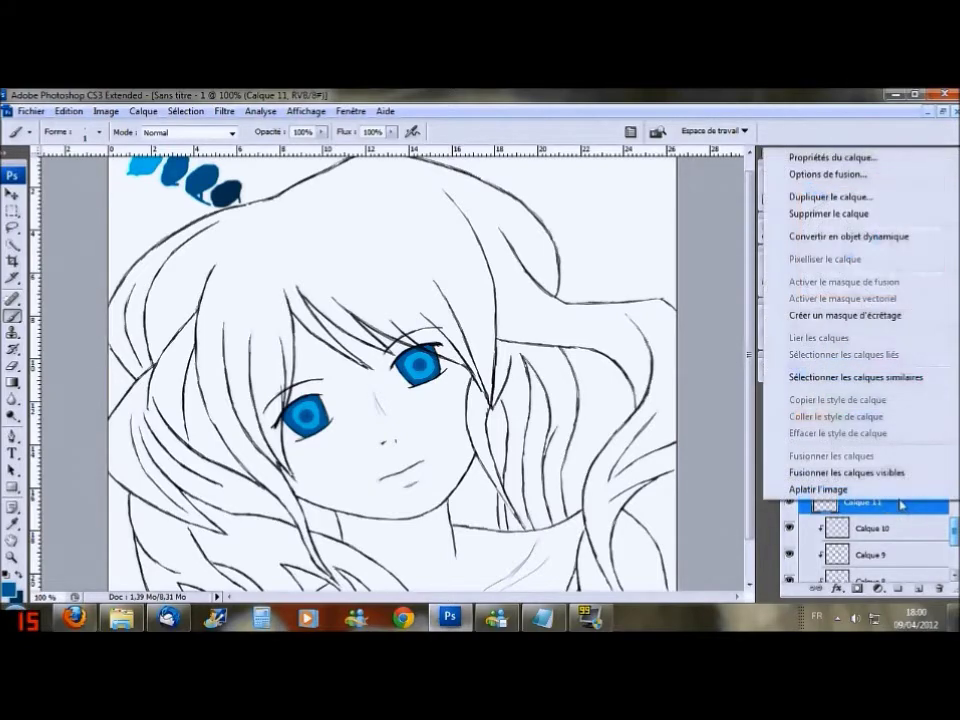
pyautogui.click(876, 315)
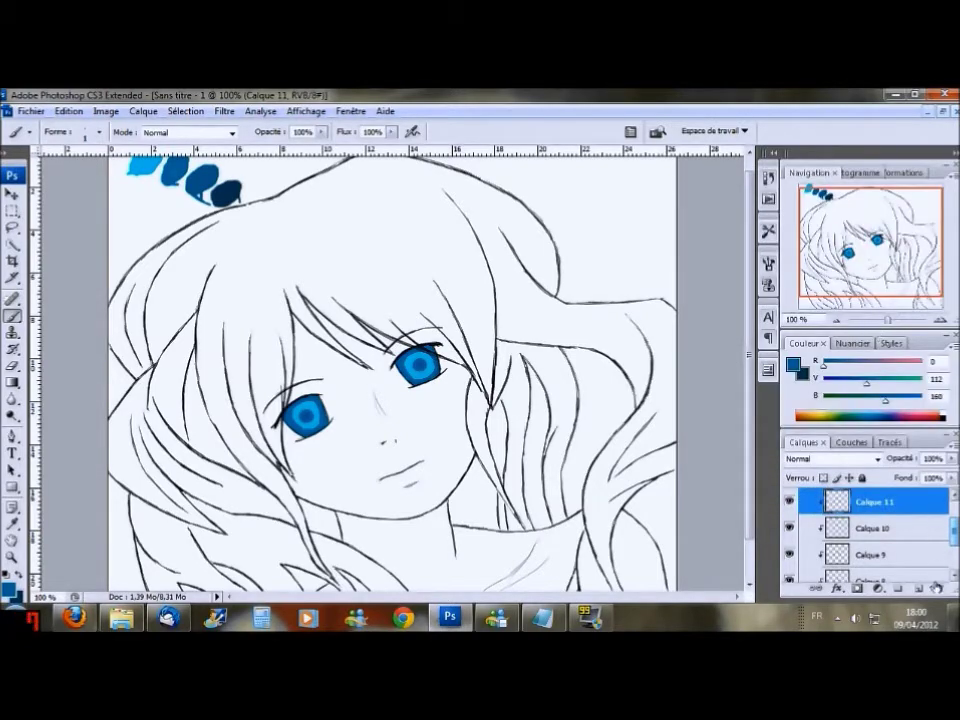
# Step: Sample the darkest blue swatch and shade both irises from the upper eyelid downward with a soft 100 px brush
pyautogui.click(13, 523)
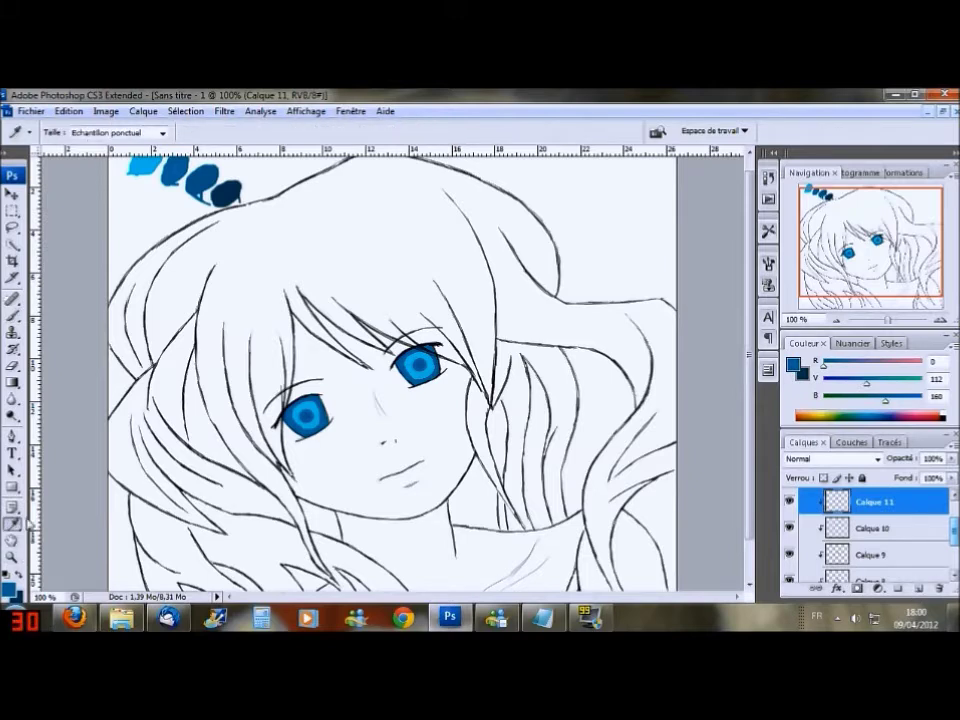
pyautogui.press('b')
pyautogui.click(101, 133)
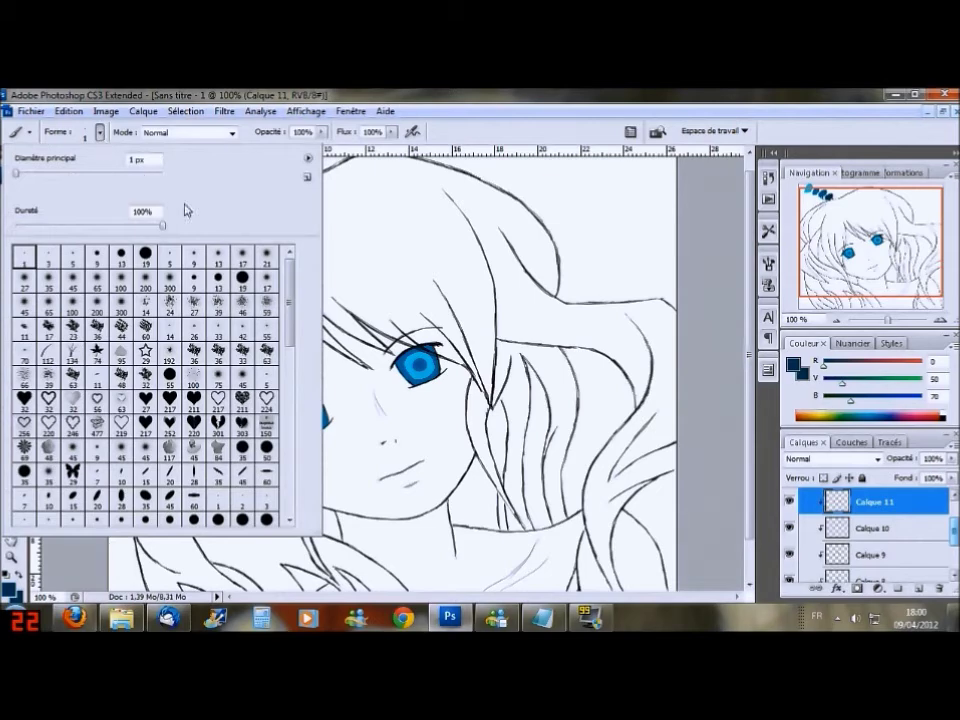
pyautogui.click(121, 279)
pyautogui.moveTo(413, 342)
pyautogui.mouseDown()
pyautogui.moveTo(422, 345)
pyautogui.moveTo(414, 358)
pyautogui.mouseUp()
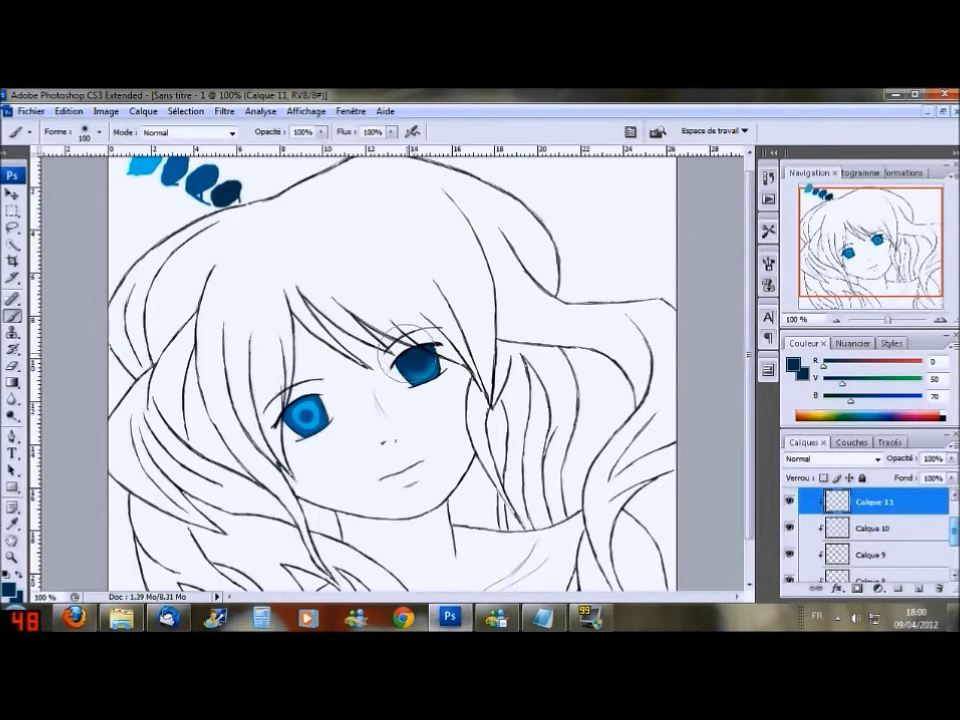
pyautogui.moveTo(310, 405); pyautogui.dragTo(297, 390)
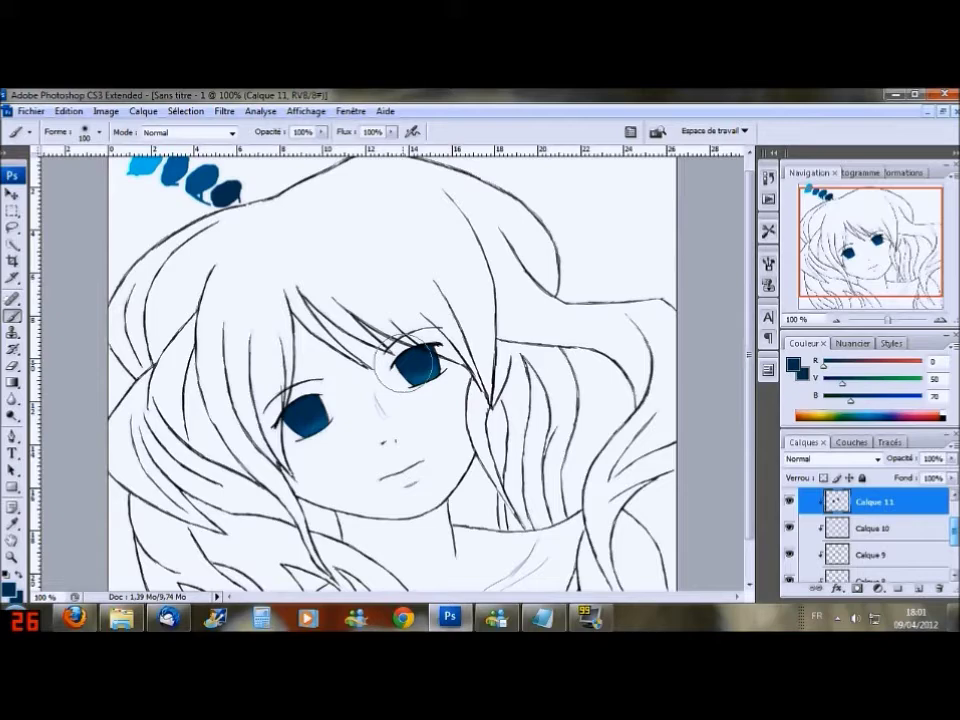
# Step: Add a new layer, Calque 12, above Calque 11 and turn it into a clipping mask
pyautogui.click(917, 589)
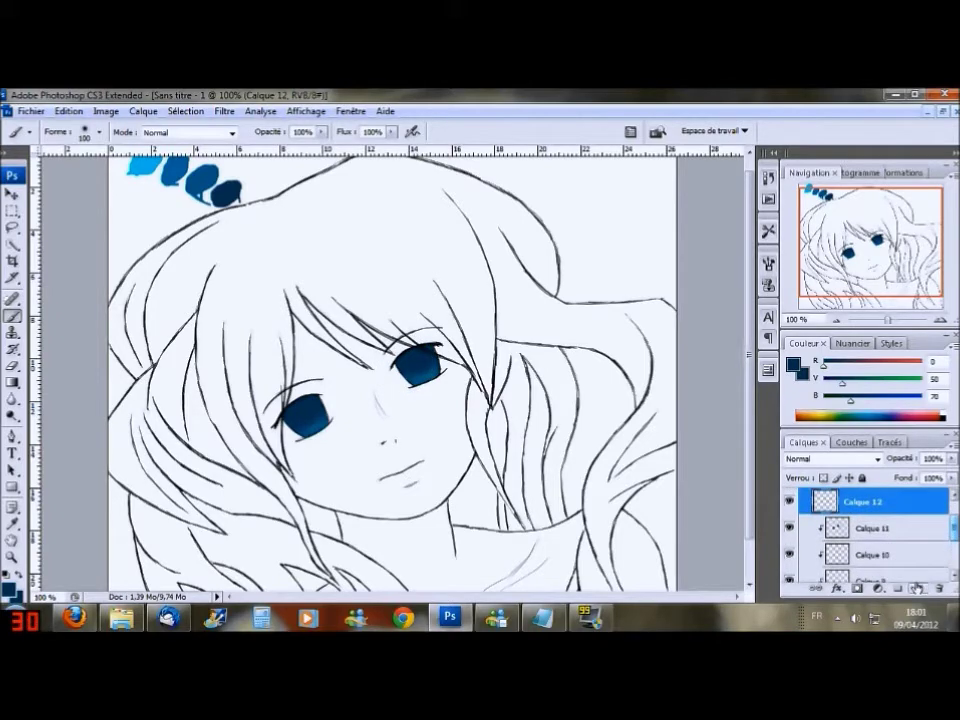
pyautogui.rightClick(895, 501)
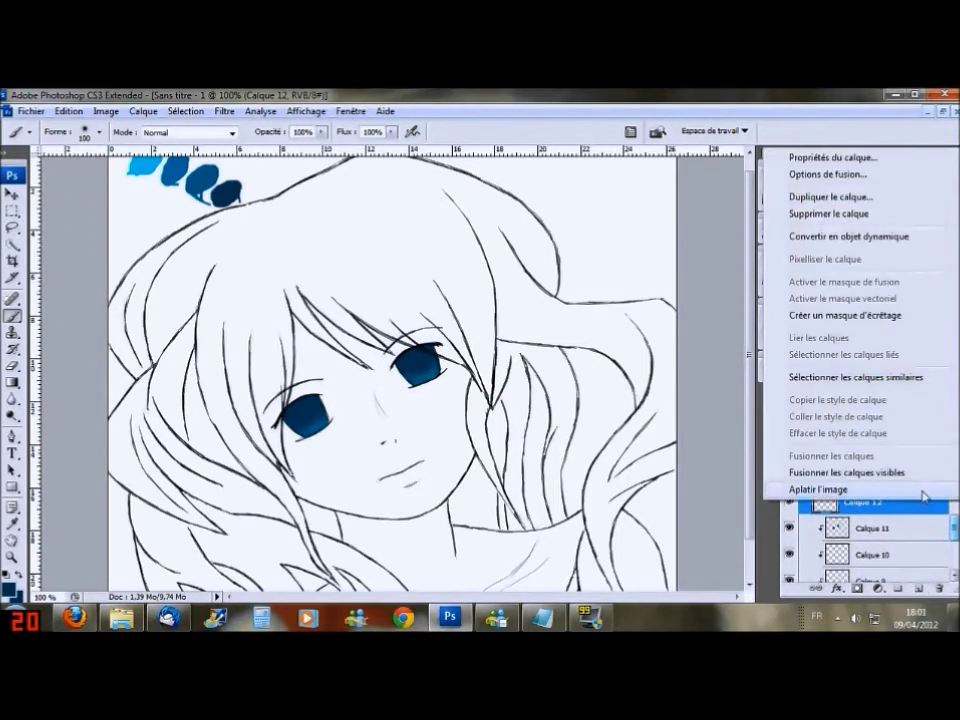
pyautogui.click(872, 314)
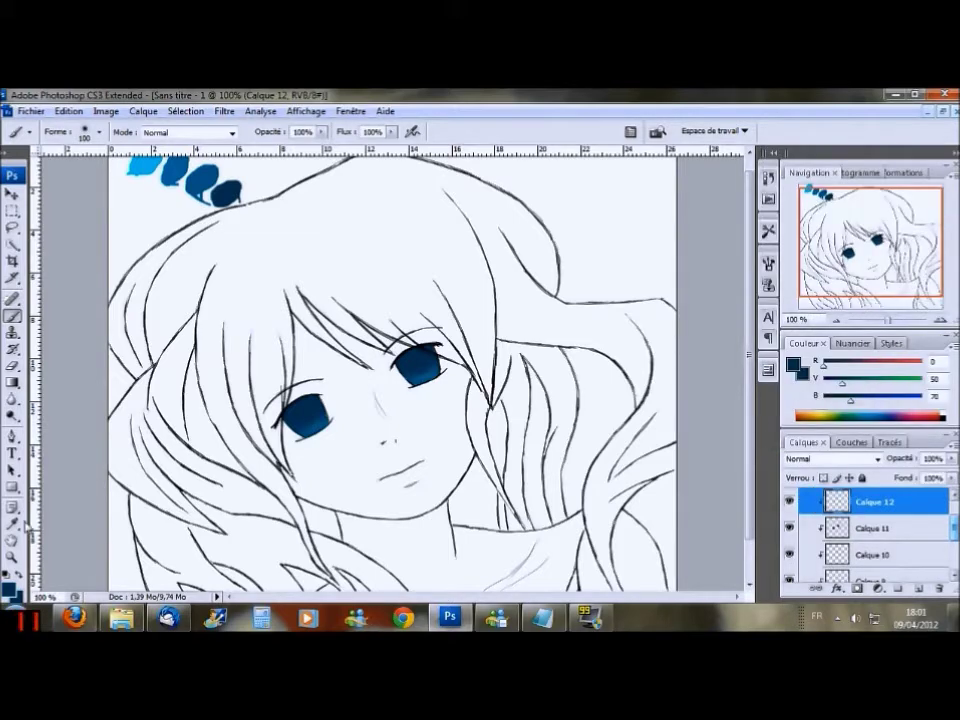
# Step: Reset the colours to a white foreground and paint a large highlight in each iris with a hard 5 px brush
pyautogui.click(8, 577)
pyautogui.click(22, 577)
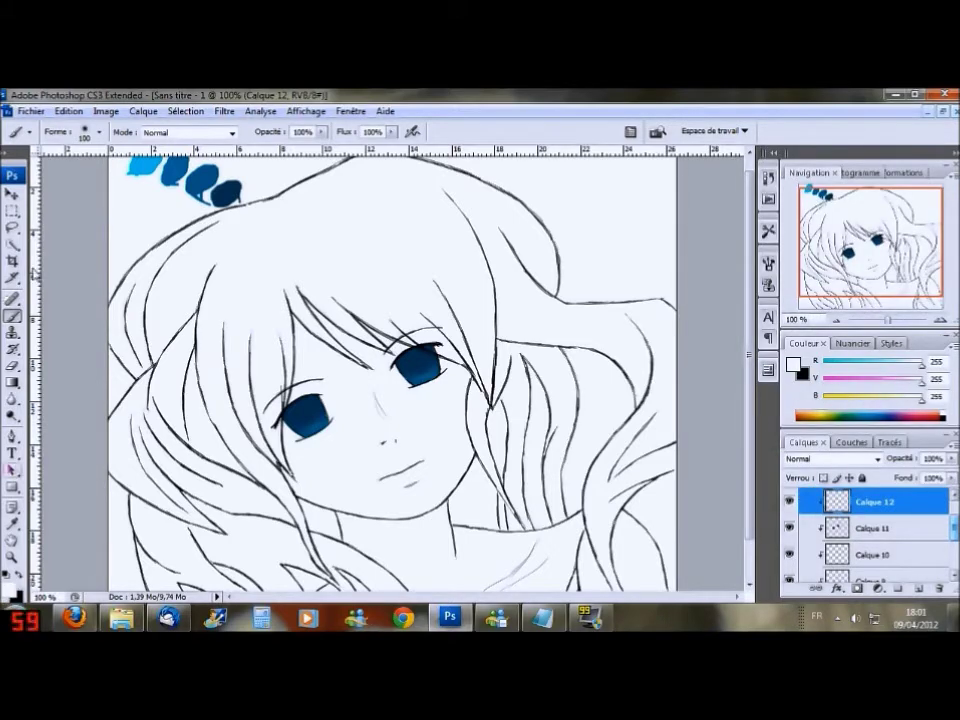
pyautogui.click(86, 130)
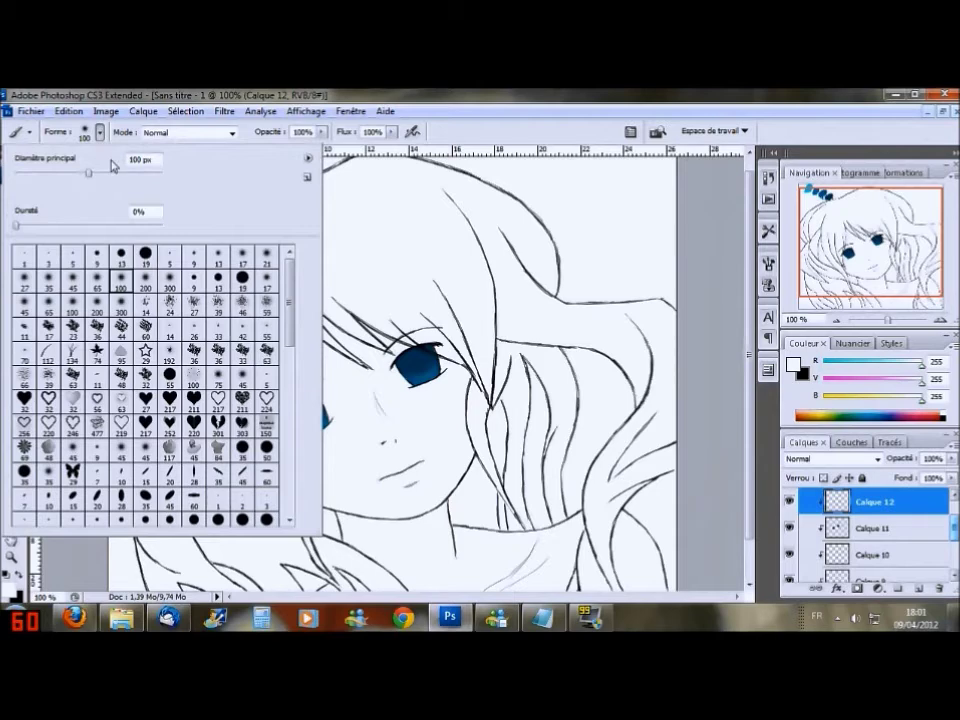
pyautogui.click(74, 256)
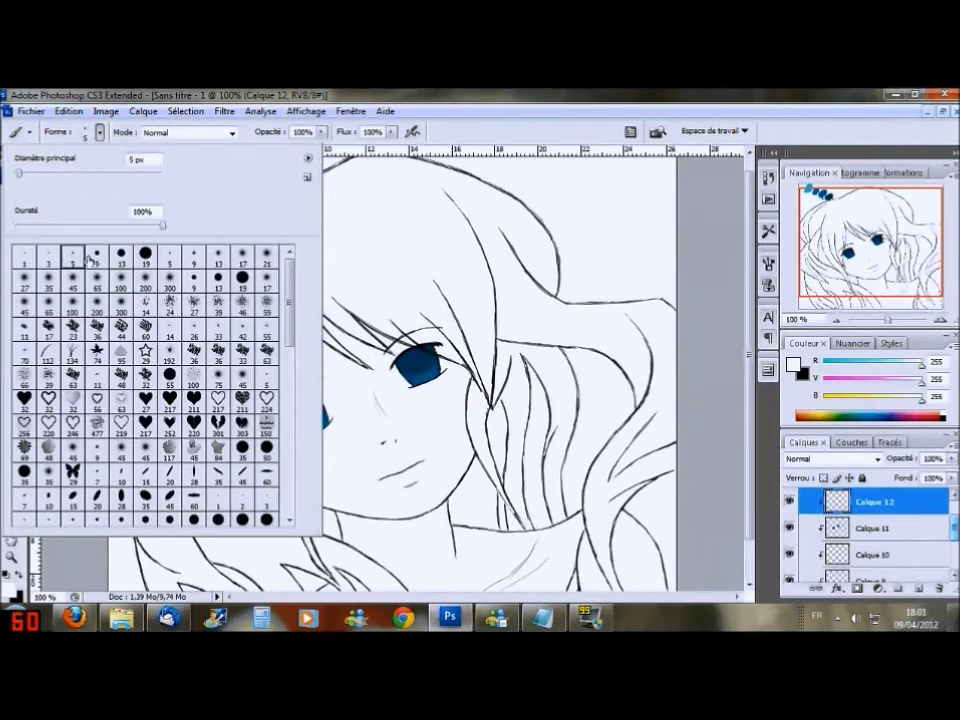
pyautogui.click(101, 133)
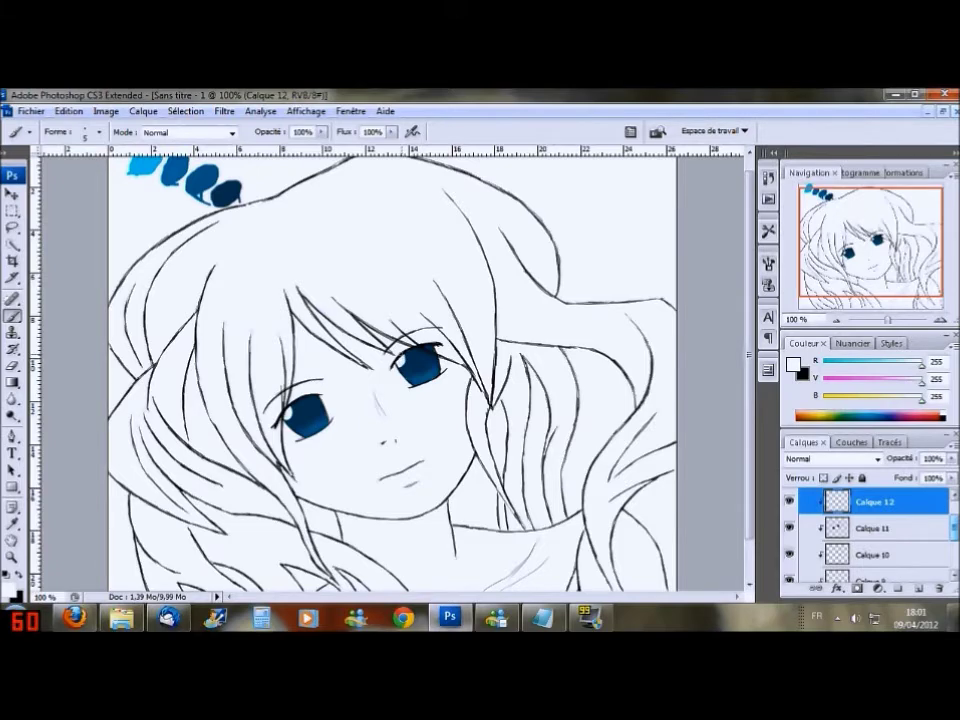
# Step: Add small white glints to both irises on Calque 12 with a hard 1 px brush
pyautogui.click(99, 131)
pyautogui.click(99, 131)
pyautogui.click(99, 131)
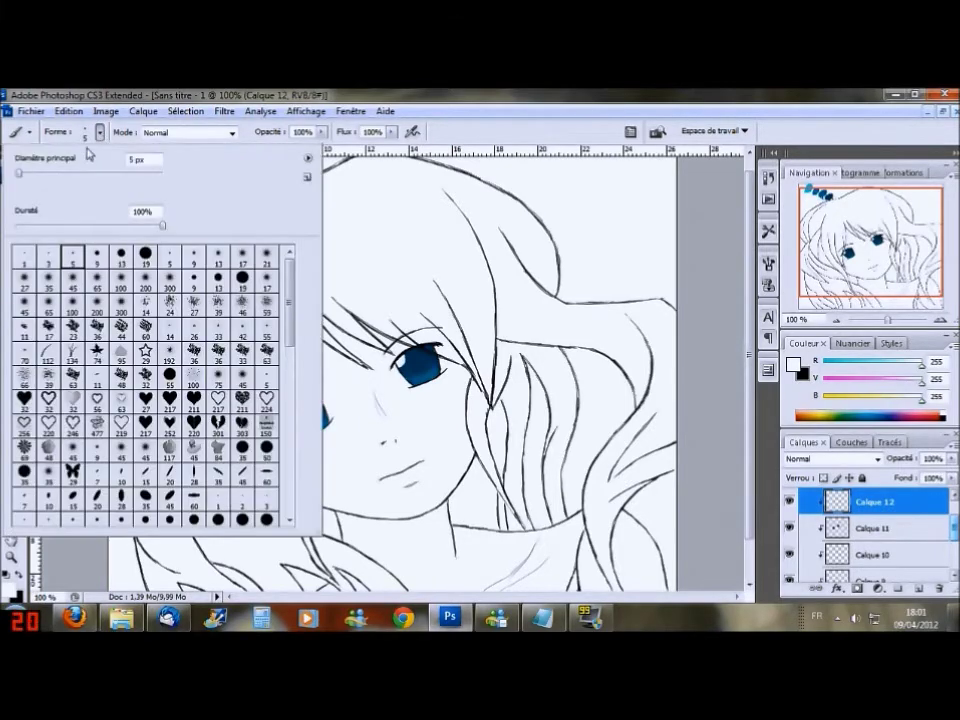
pyautogui.click(21, 257)
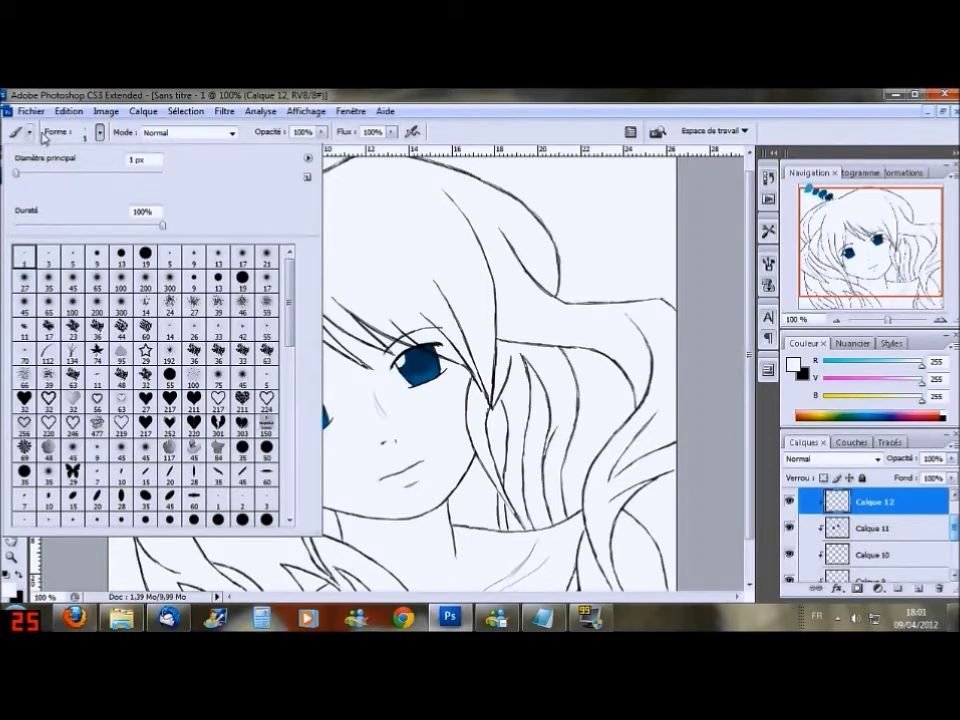
pyautogui.click(99, 131)
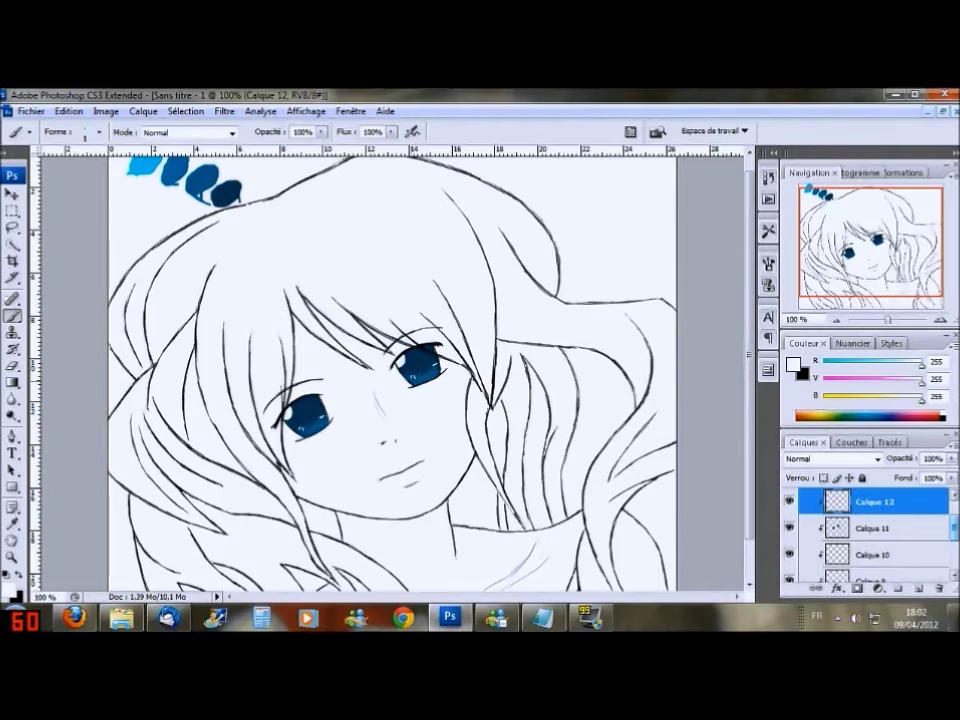
# Step: Add a new unclipped layer, Calque 13, above Calque 12 in Groupe 1
pyautogui.scroll(-3, 755, 428)
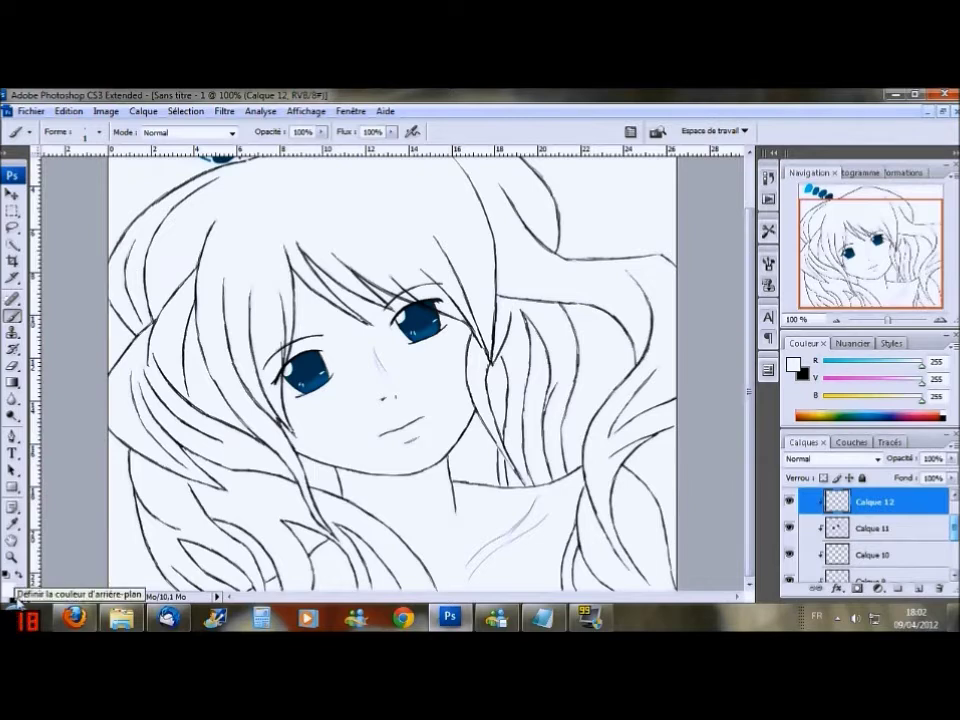
pyautogui.moveTo(953, 529); pyautogui.dragTo(955, 512)
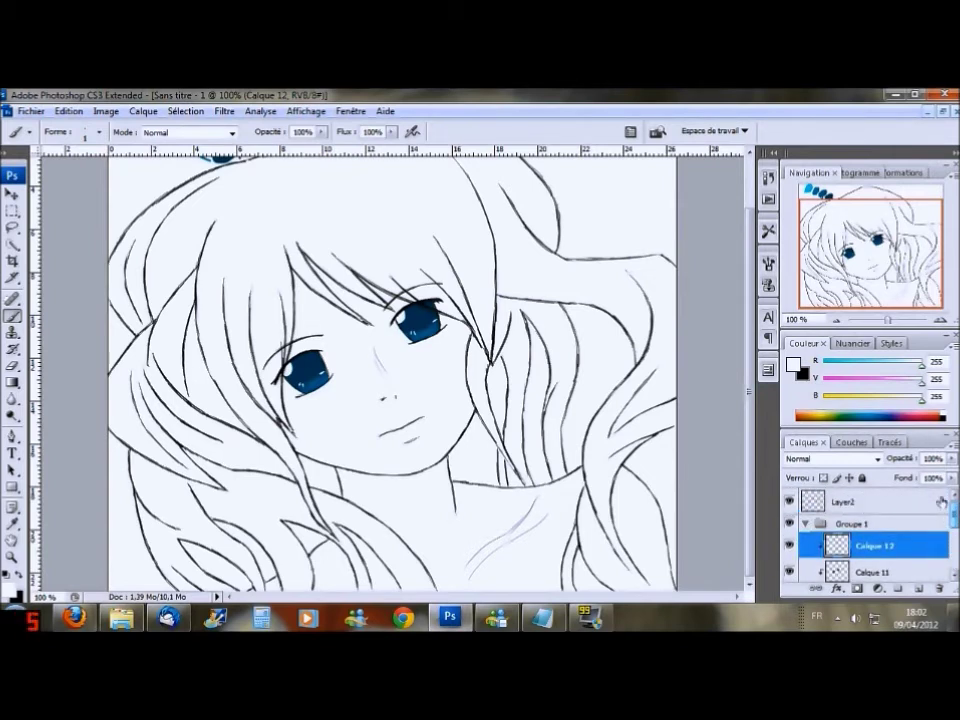
pyautogui.scroll(-1, 865, 540)
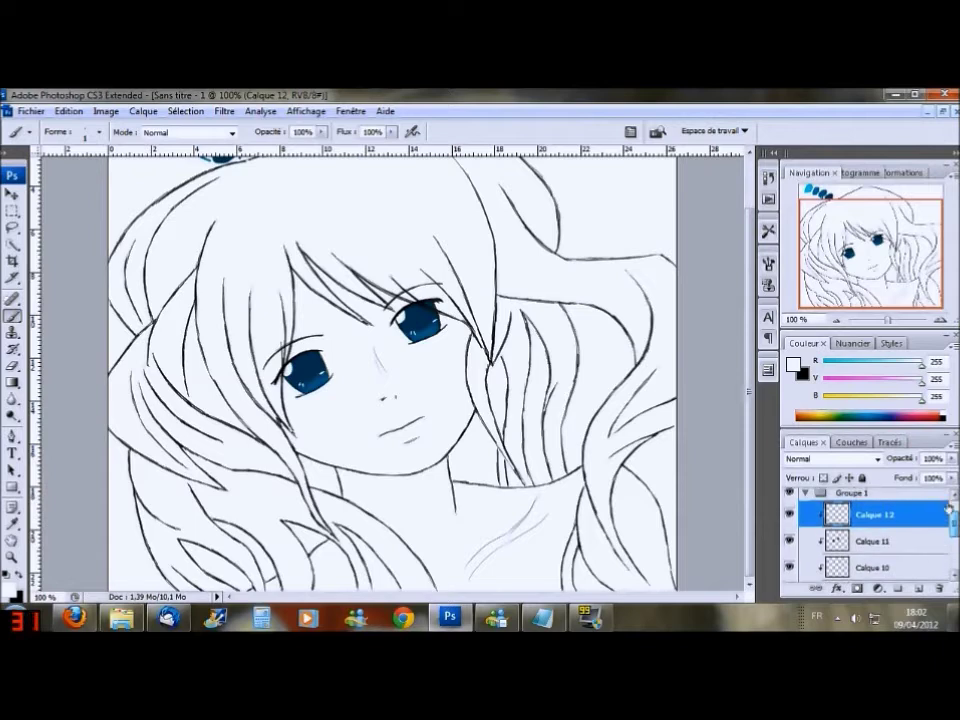
pyautogui.scroll(-3, 865, 540)
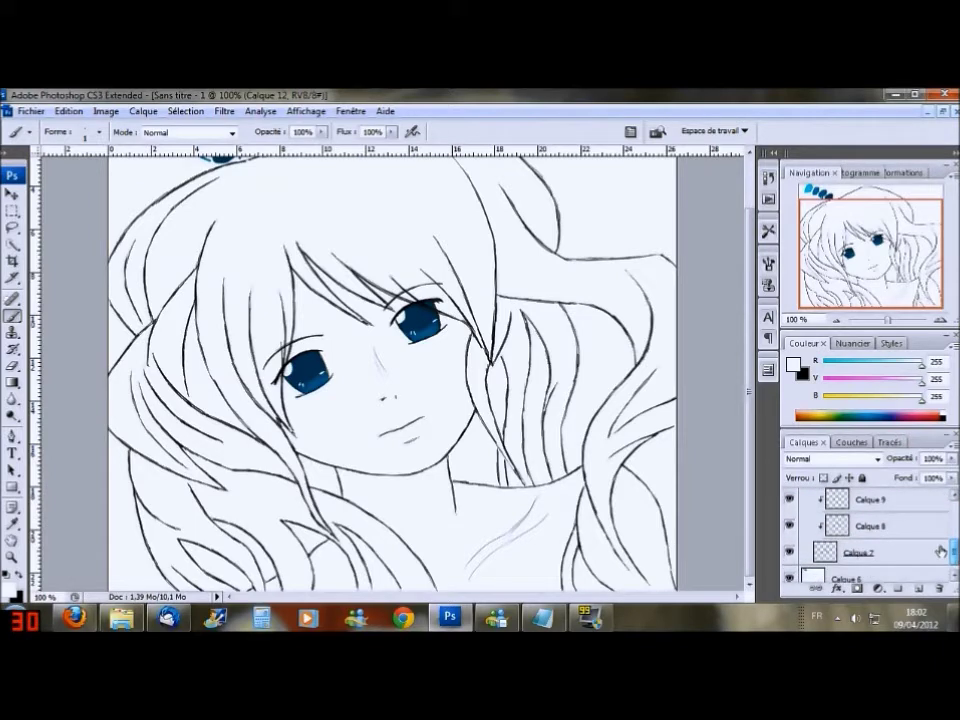
pyautogui.click(917, 589)
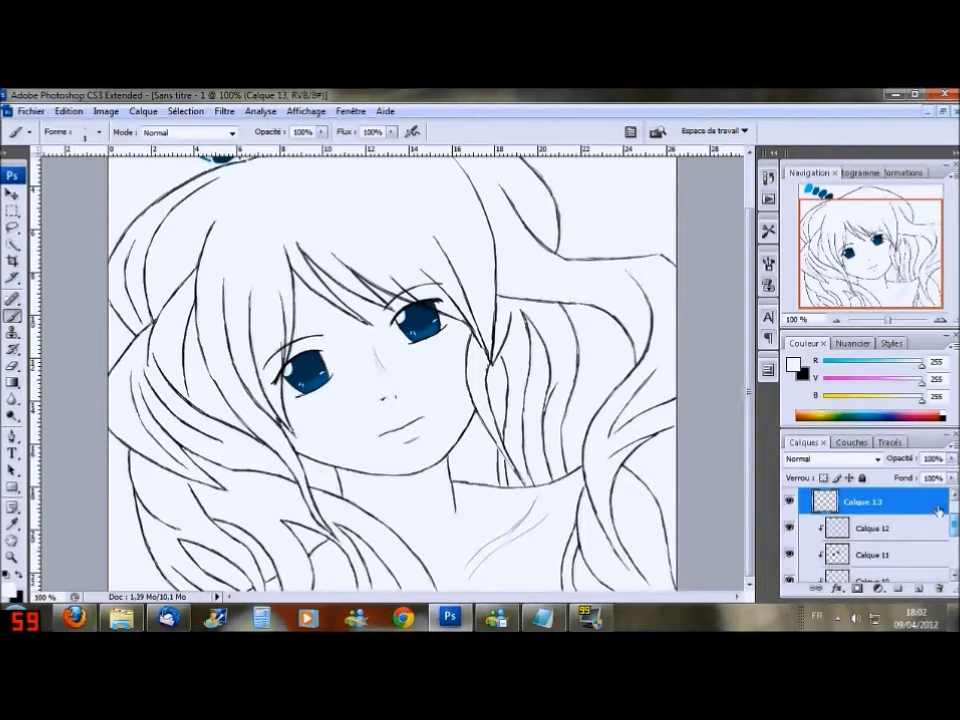
pyautogui.doubleClick(934, 512)
pyautogui.press('Escape')
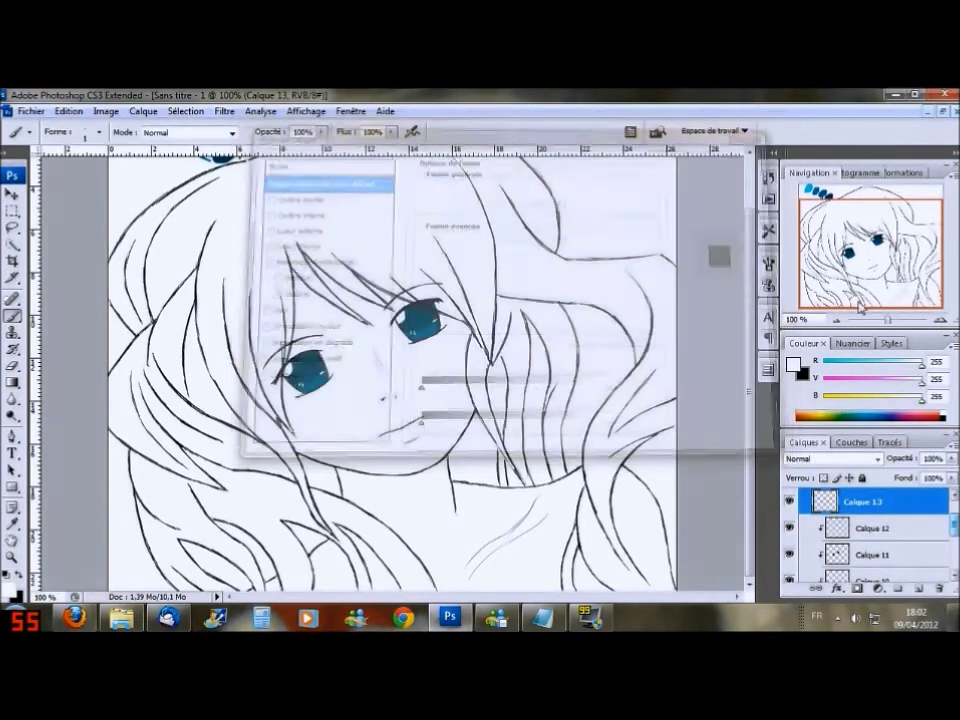
# Step: Move Calque 13 down the layer stack, below Calque 7 and directly above Calque 6
pyautogui.moveTo(926, 539); pyautogui.dragTo(936, 566)
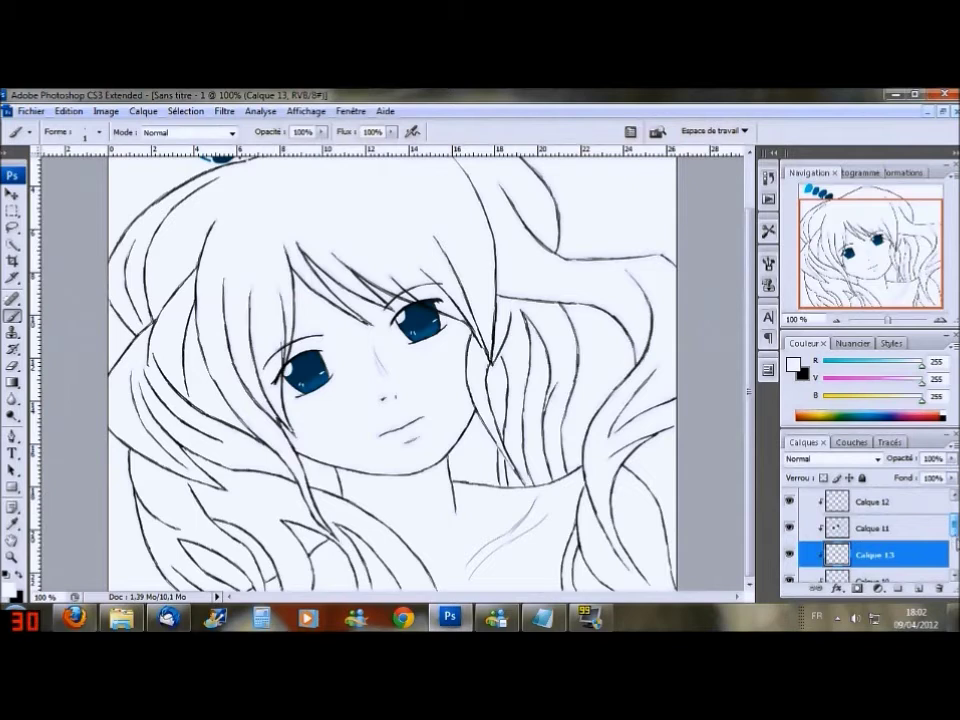
pyautogui.scroll(-2, 938, 540)
pyautogui.scroll(1, 936, 505)
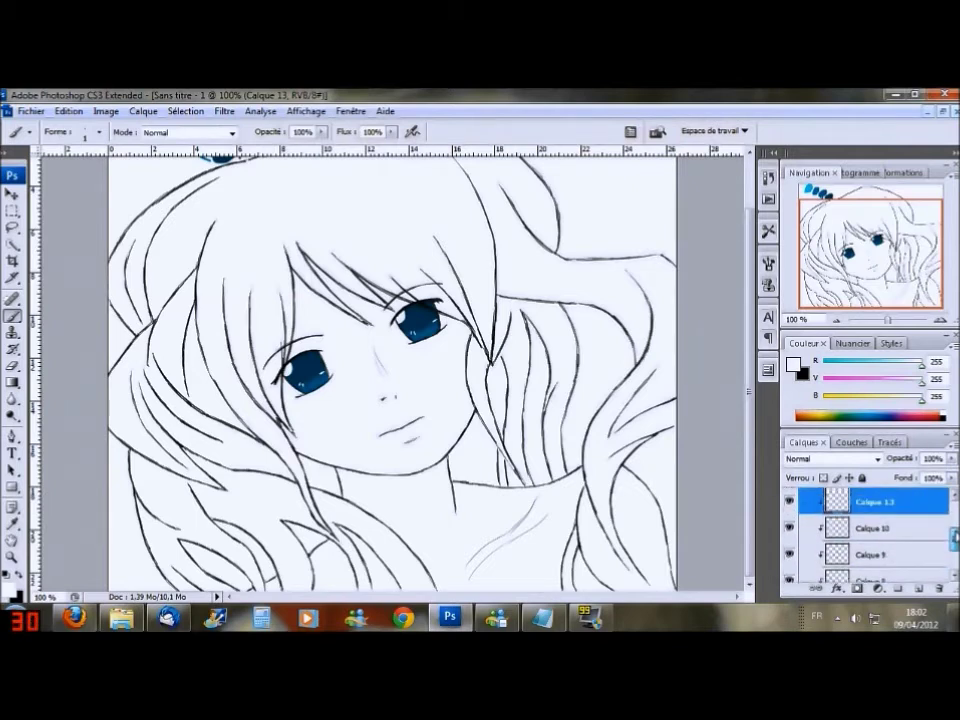
pyautogui.moveTo(934, 512); pyautogui.dragTo(938, 570)
pyautogui.scroll(-1, 950, 545)
pyautogui.scroll(-1, 950, 545)
pyautogui.moveTo(934, 508); pyautogui.dragTo(920, 551)
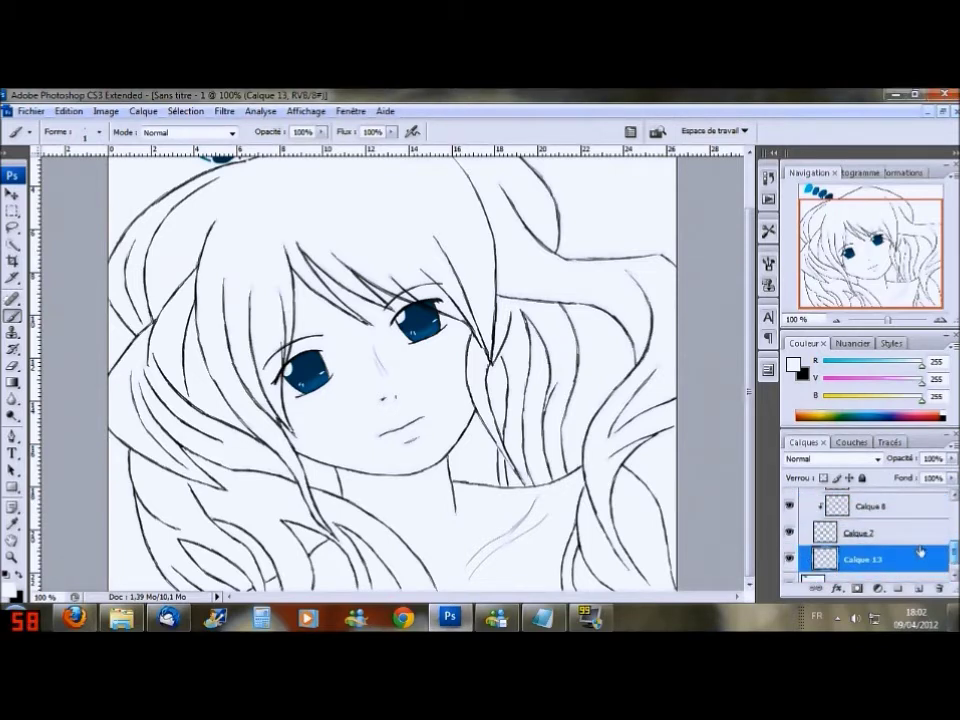
pyautogui.scroll(-1, 920, 551)
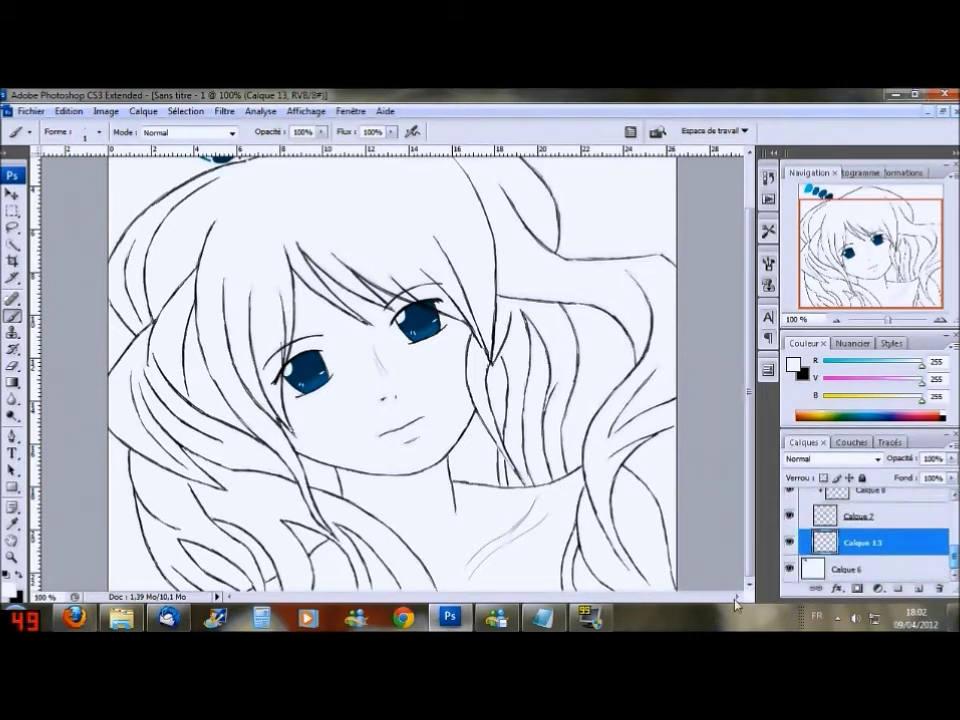
# Step: Fill the white background of Calque 6 with black using the Paint Bucket
pyautogui.click(818, 572)
pyautogui.press('x')
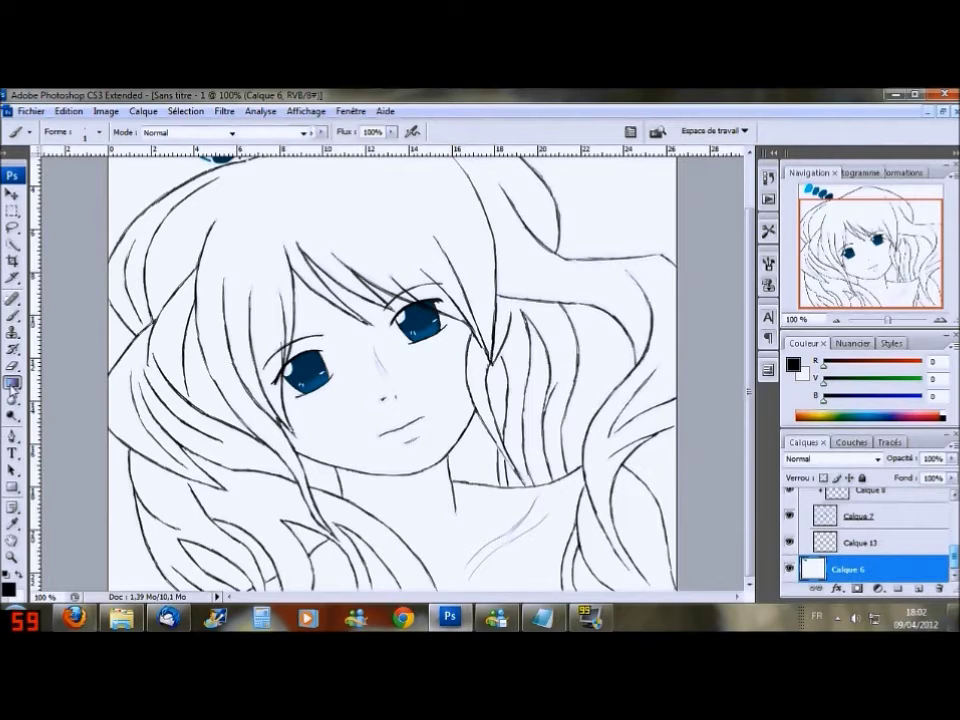
pyautogui.press('g')
pyautogui.click(12, 382)
pyautogui.click(80, 396)
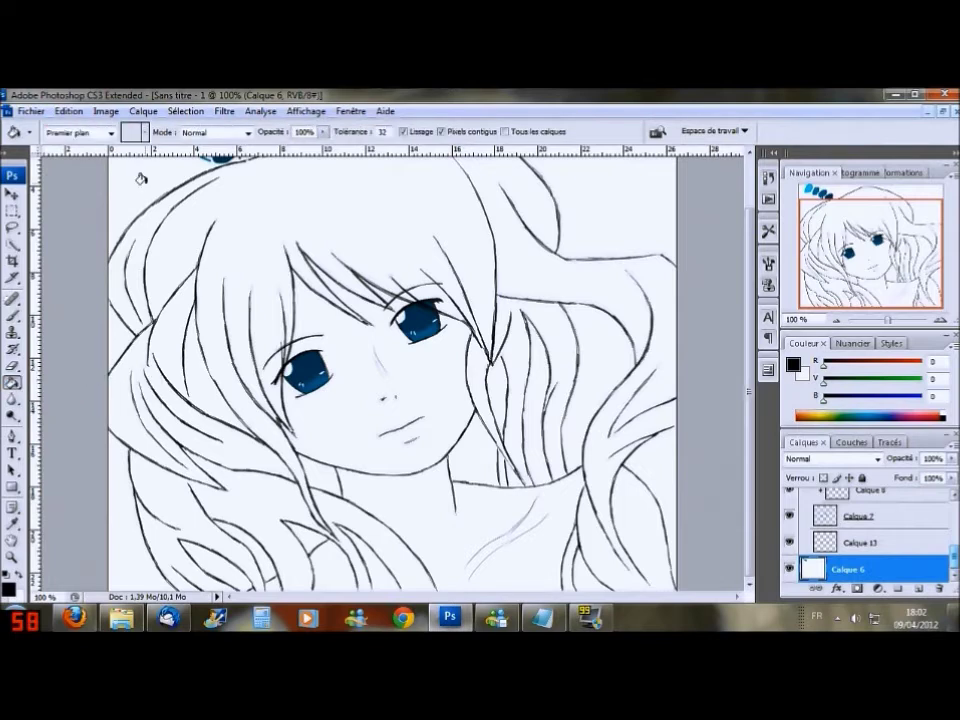
pyautogui.click(112, 188)
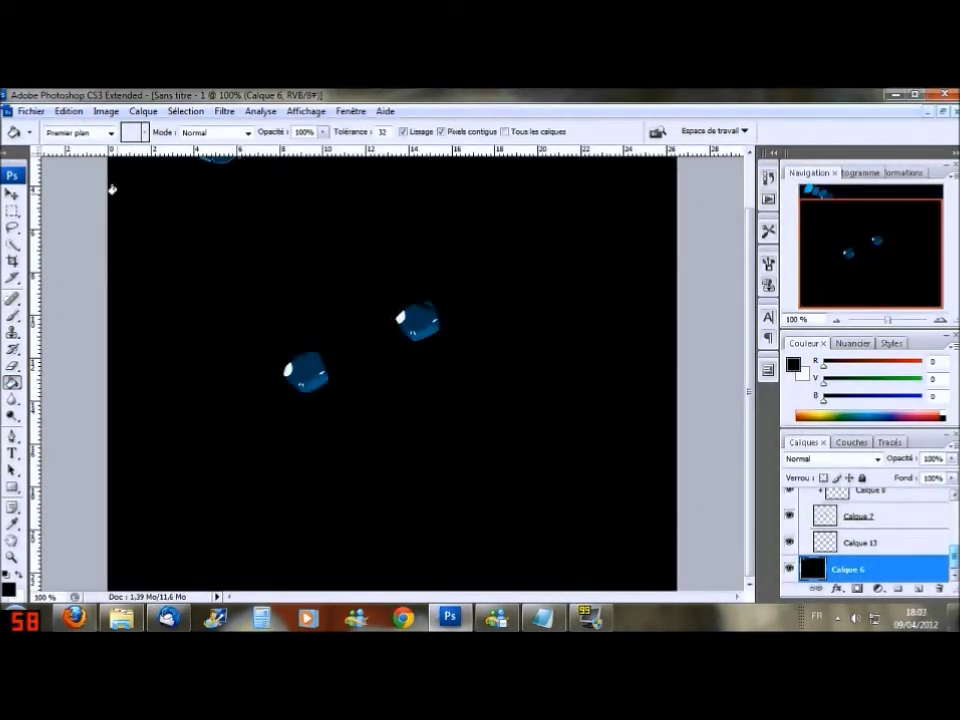
# Step: Hide the background layer Calque 6 so that the line art sits on transparency
pyautogui.click(789, 569)
pyautogui.click(789, 569)
pyautogui.click(789, 569)
pyautogui.click(789, 569)
pyautogui.click(789, 569)
pyautogui.click(789, 569)
pyautogui.click(789, 569)
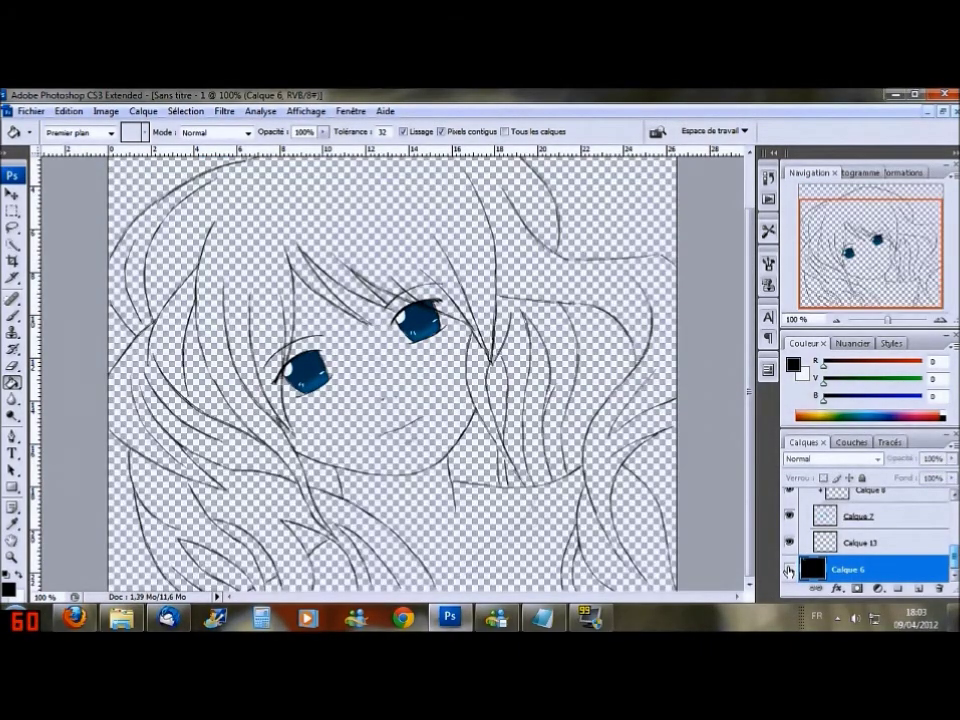
# Step: Paint the whites of both eyes beside the irises on Calque 13 in white with a 9 px brush
pyautogui.click(860, 542)
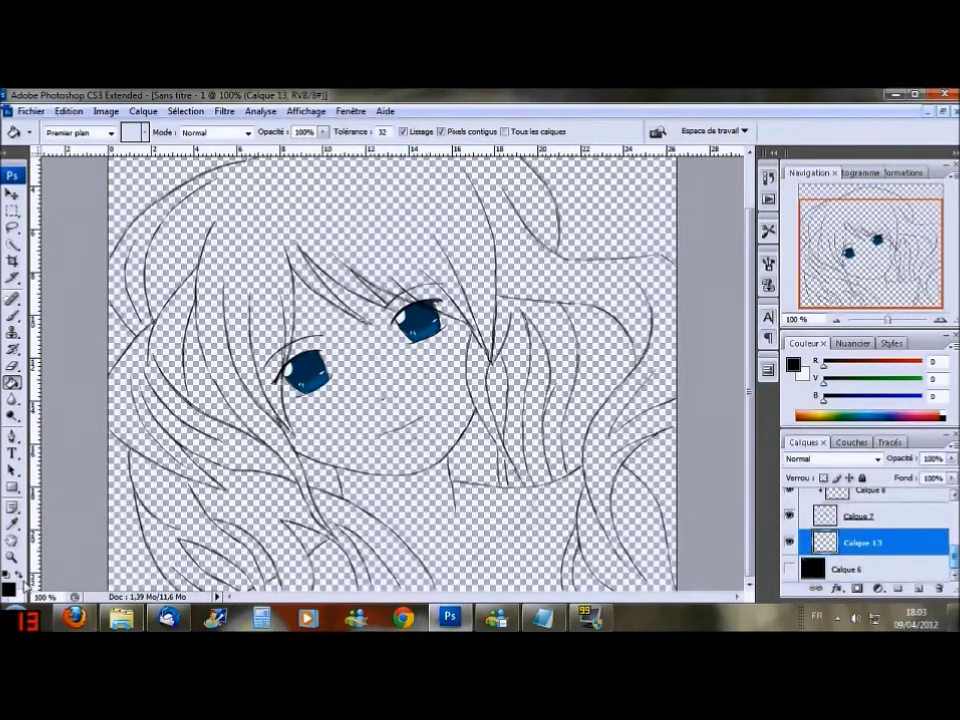
pyautogui.click(24, 578)
pyautogui.press('b')
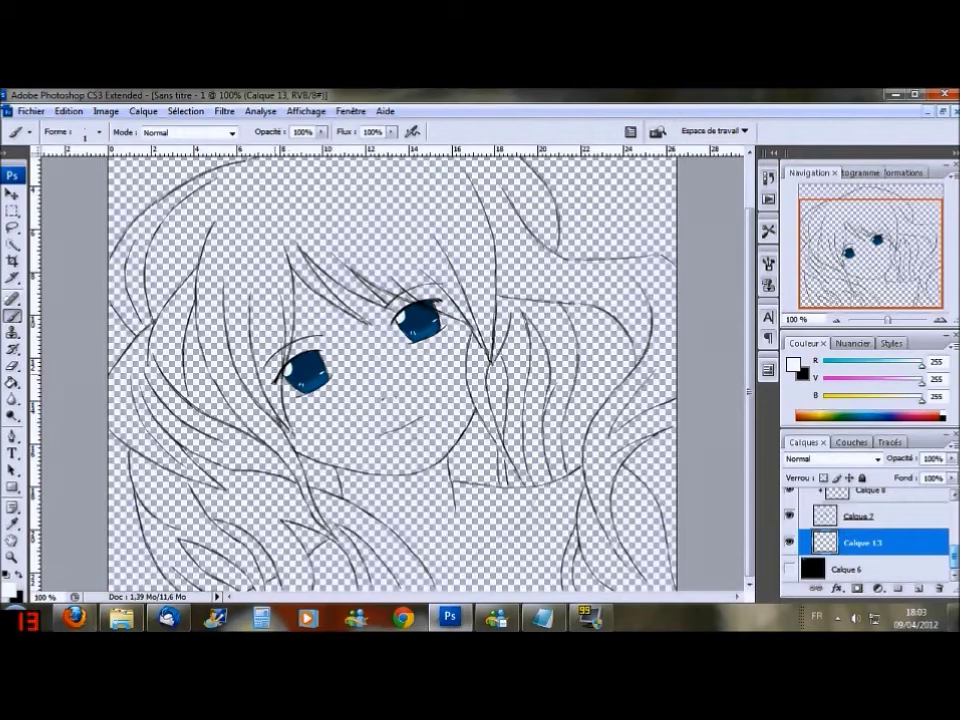
pyautogui.click(97, 131)
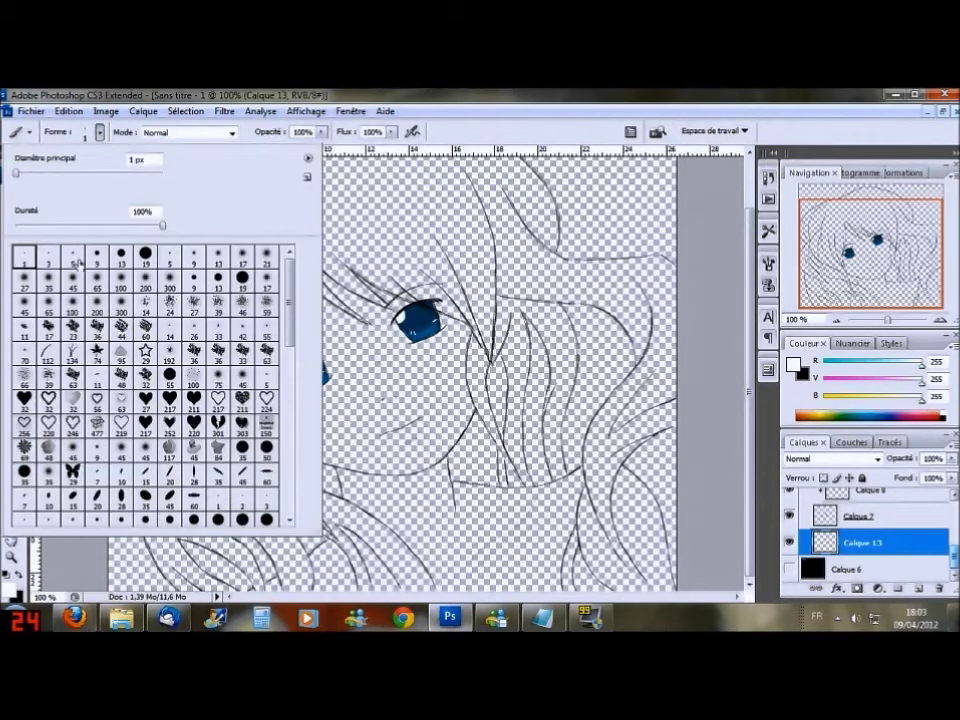
pyautogui.doubleClick(240, 97)
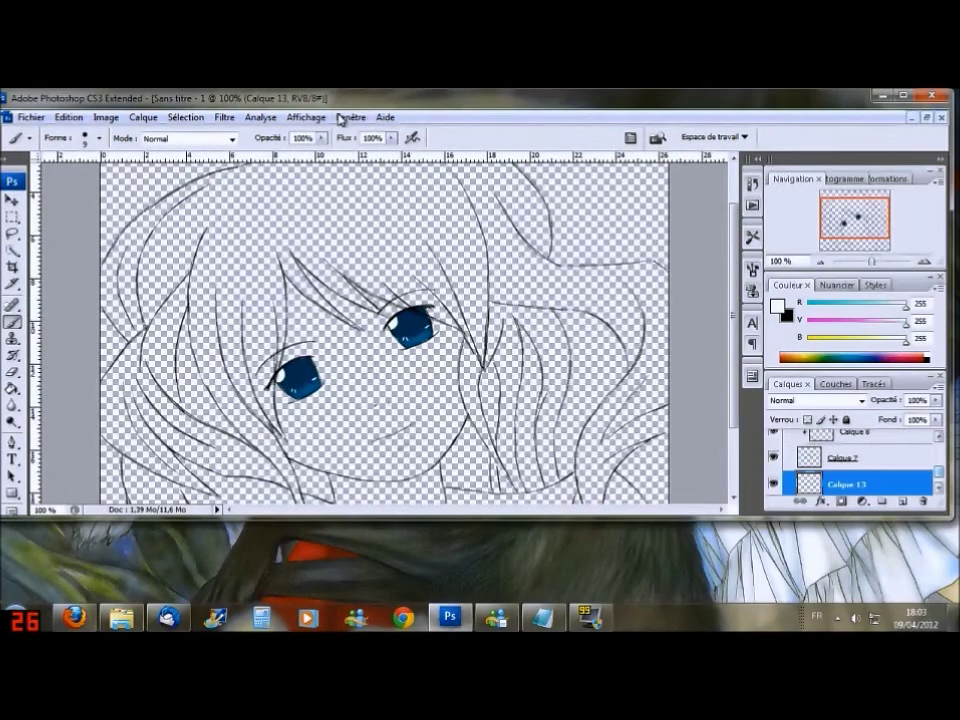
pyautogui.doubleClick(441, 101)
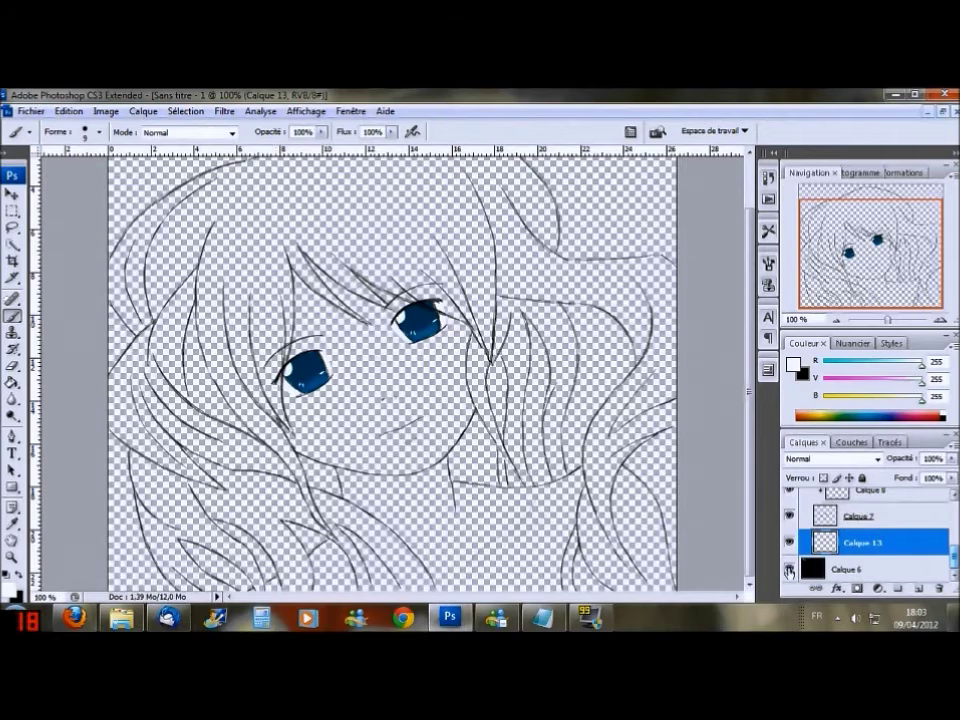
# Step: Show Calque 6 again and refine the eye whites on Calque 13 with a hard 1 px brush
pyautogui.click(789, 569)
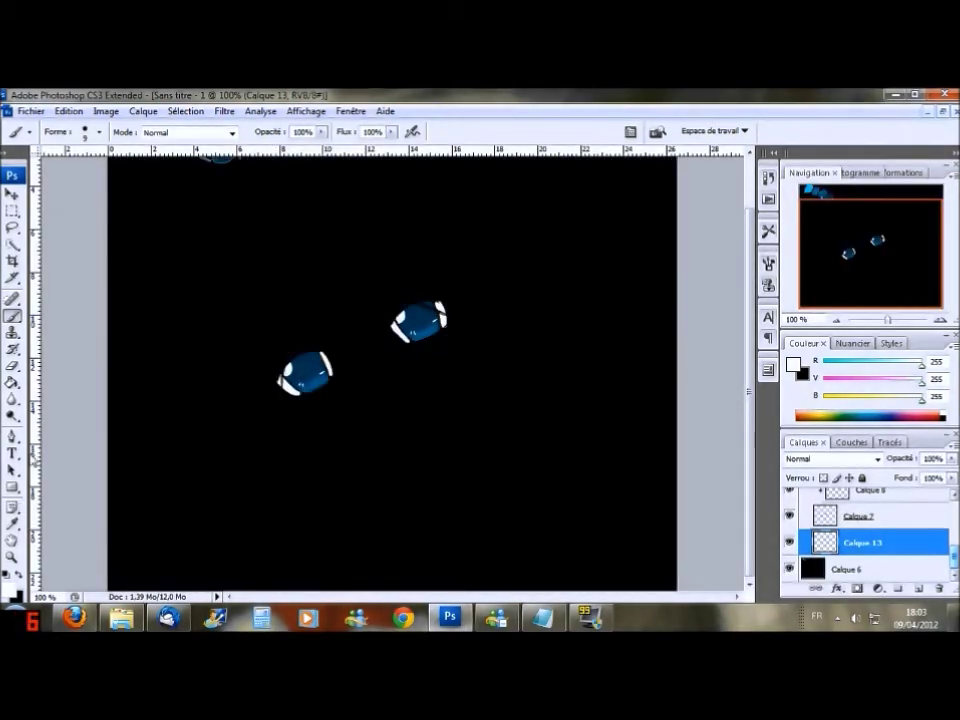
pyautogui.click(101, 133)
pyautogui.click(30, 257)
pyautogui.click(408, 300)
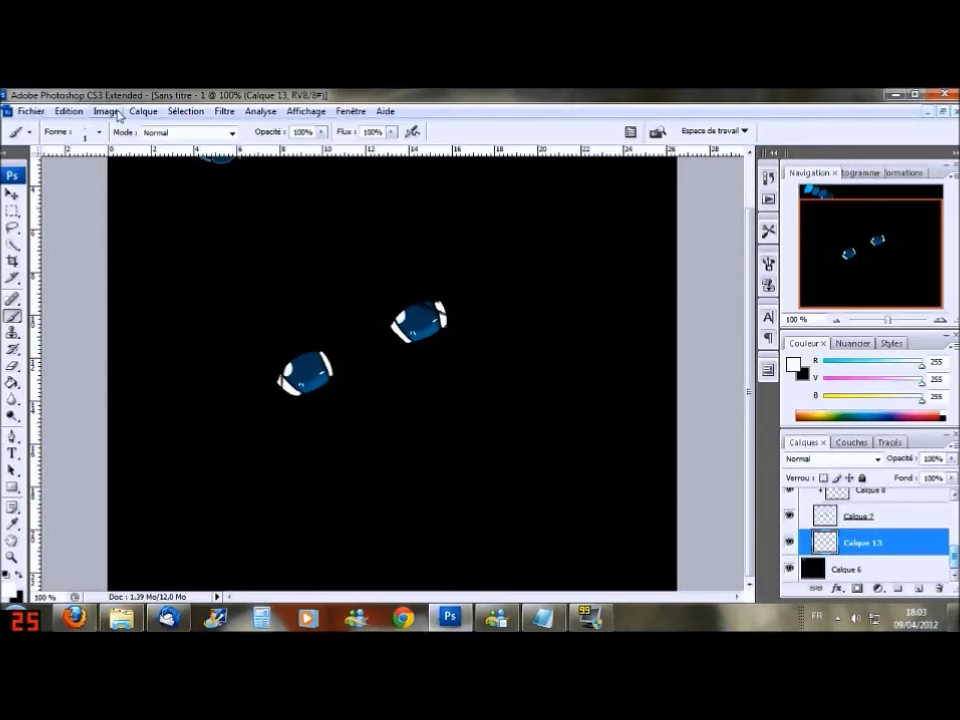
# Step: Fill the background of Calque 6 with a peach skin tone, RGB 255, 204, 153
pyautogui.hotkey('alt', '[')
pyautogui.click(12, 591)
pyautogui.press('Return')
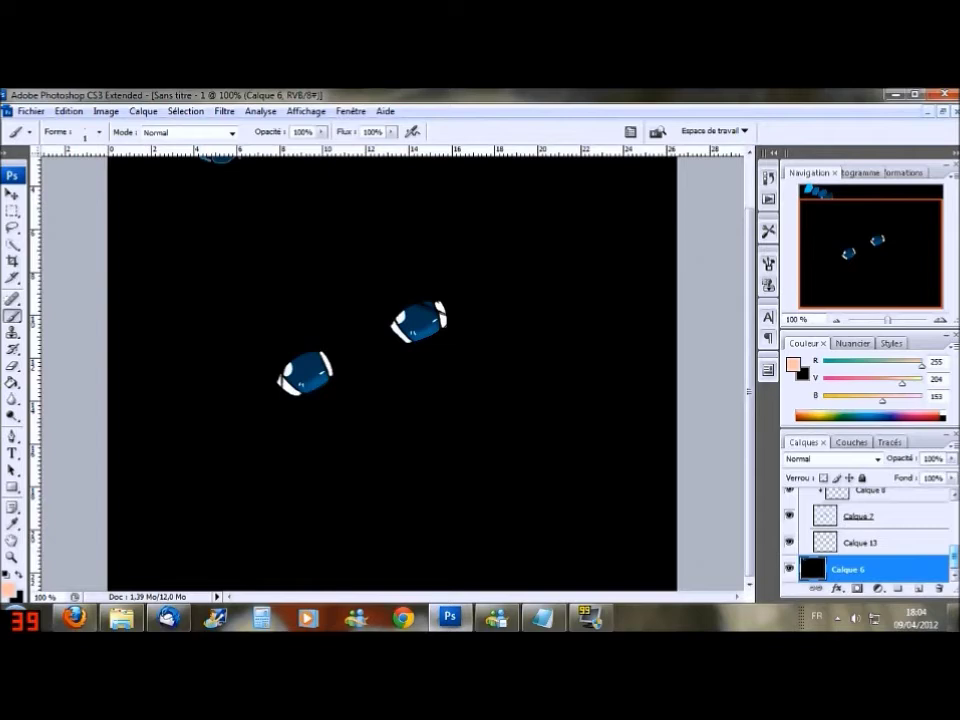
pyautogui.press('g')
pyautogui.click(180, 272)
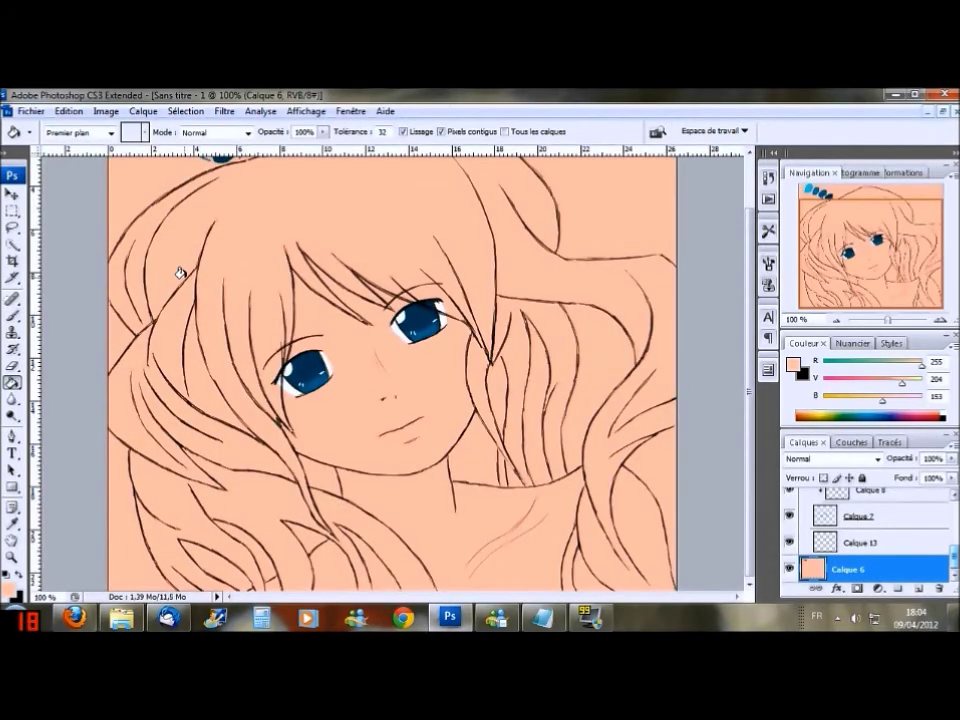
# Step: On Calque 13, set up a 3 px brush at 100% hardness with white as the foreground colour
pyautogui.click(887, 545)
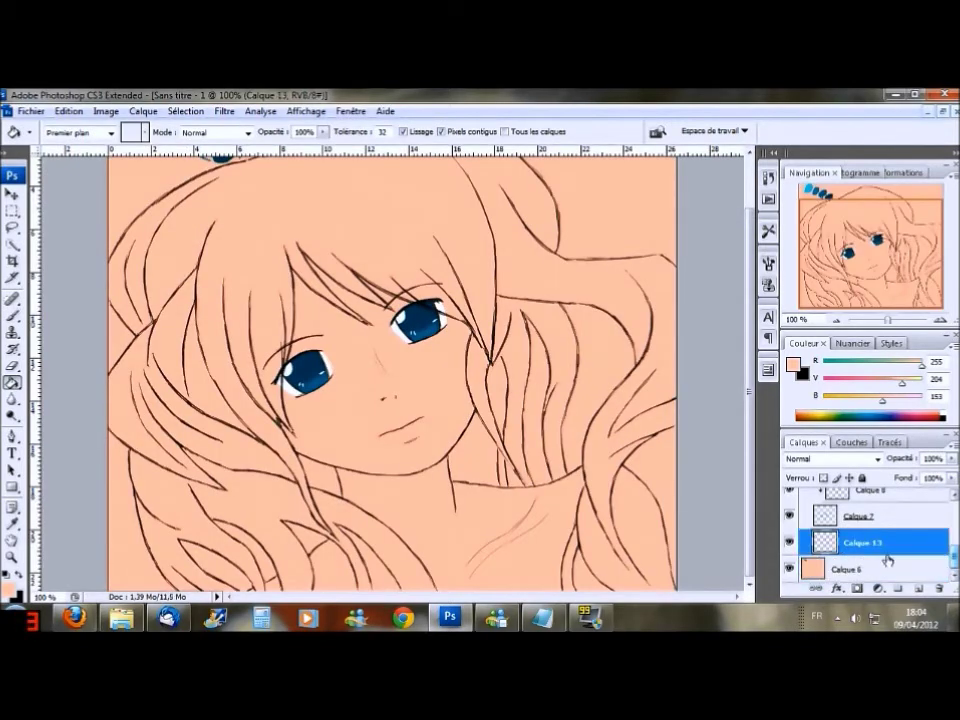
pyautogui.click(15, 318)
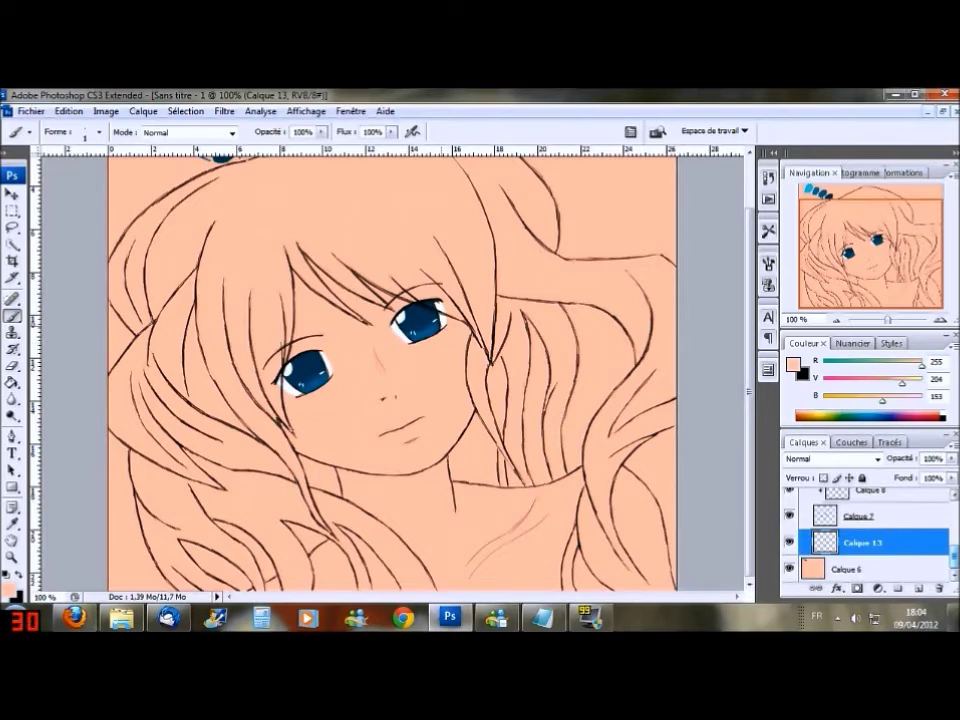
pyautogui.click(100, 132)
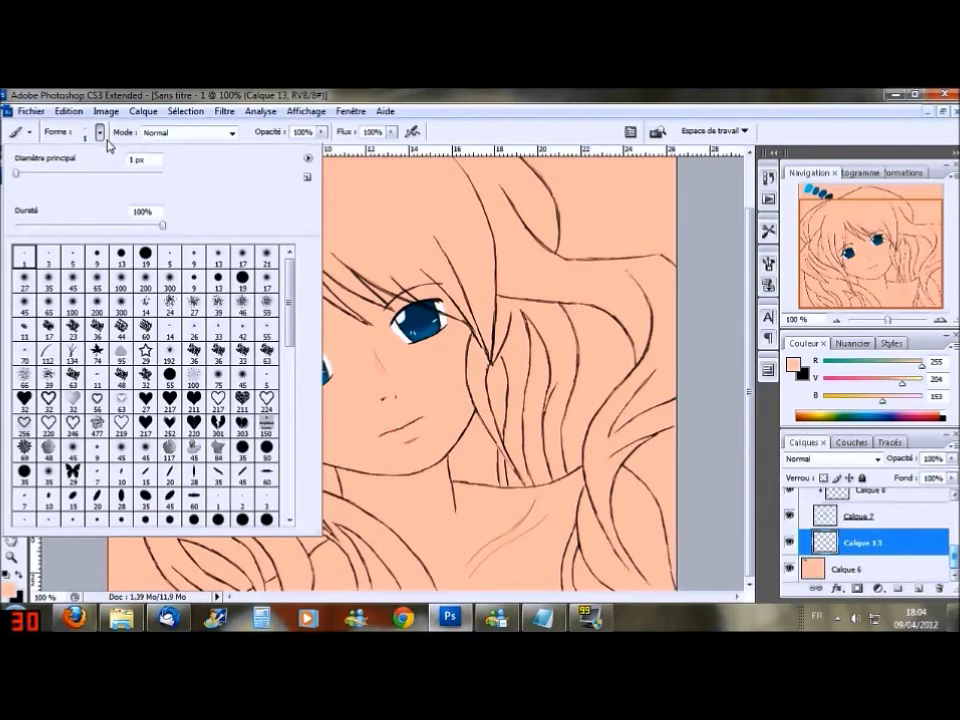
pyautogui.click(177, 99)
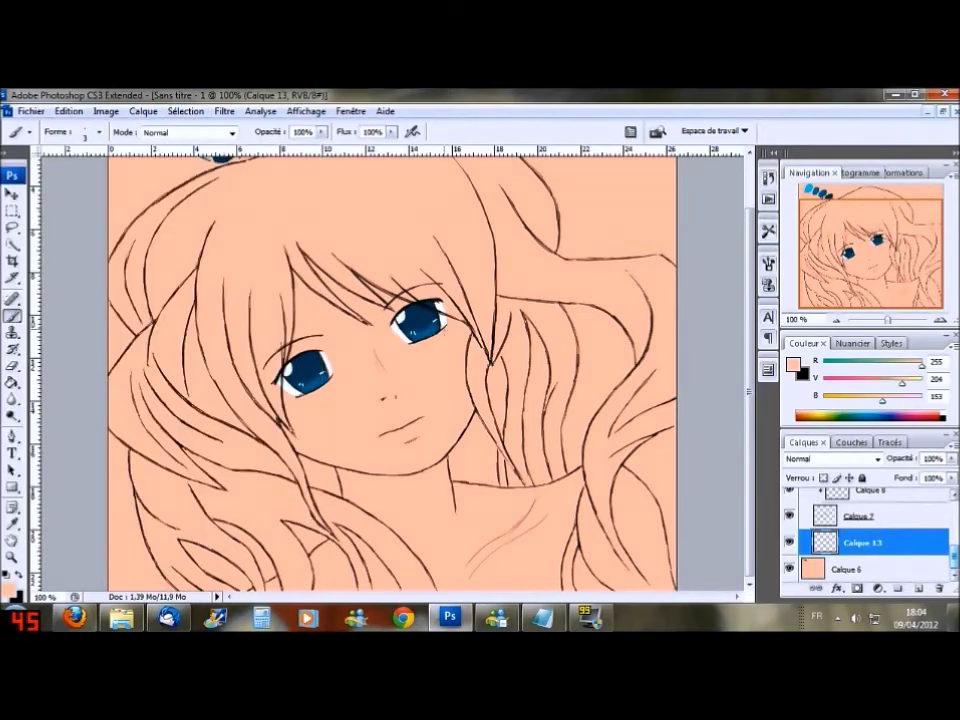
pyautogui.press('d')
pyautogui.press('x')
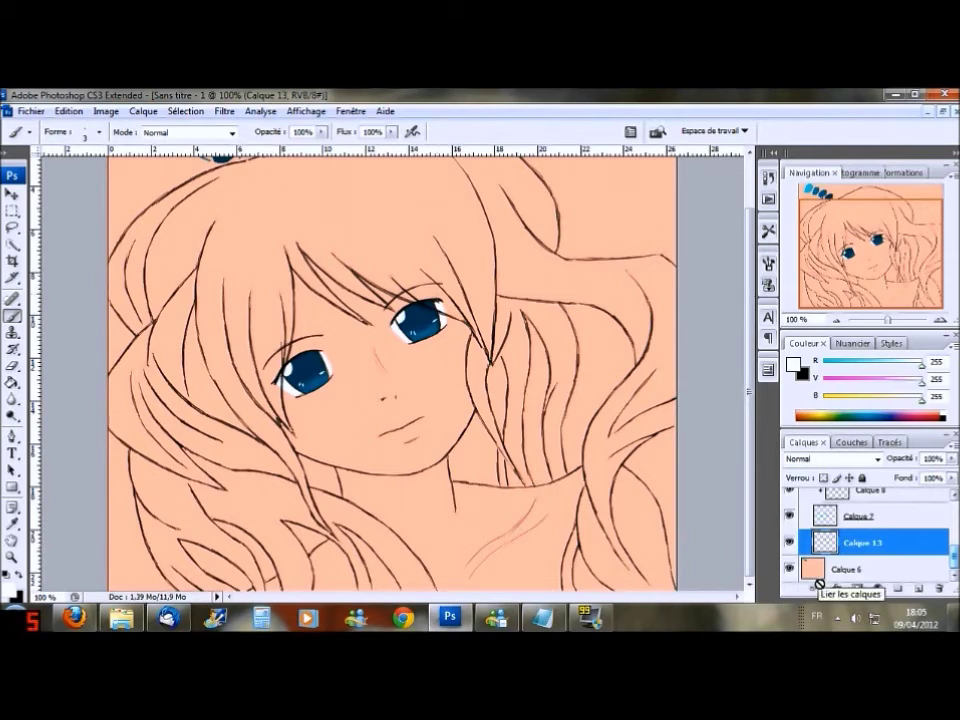
# Step: Put Calque 13 into a new group and add a new layer above it as a clipping mask
pyautogui.click(898, 588)
pyautogui.moveTo(836, 562); pyautogui.dragTo(850, 539)
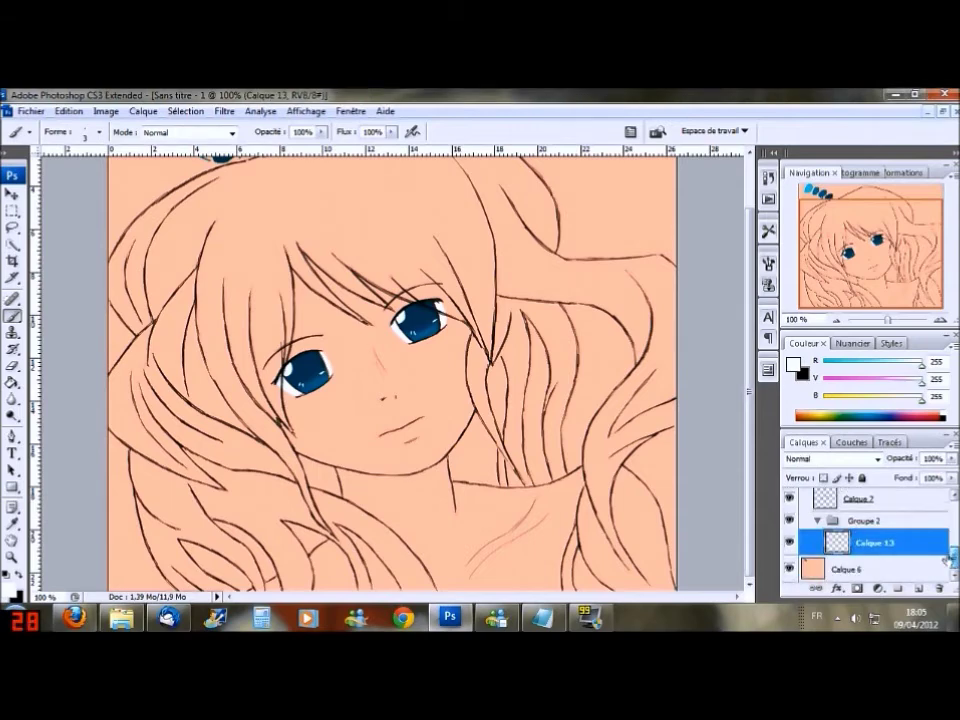
pyautogui.click(913, 589)
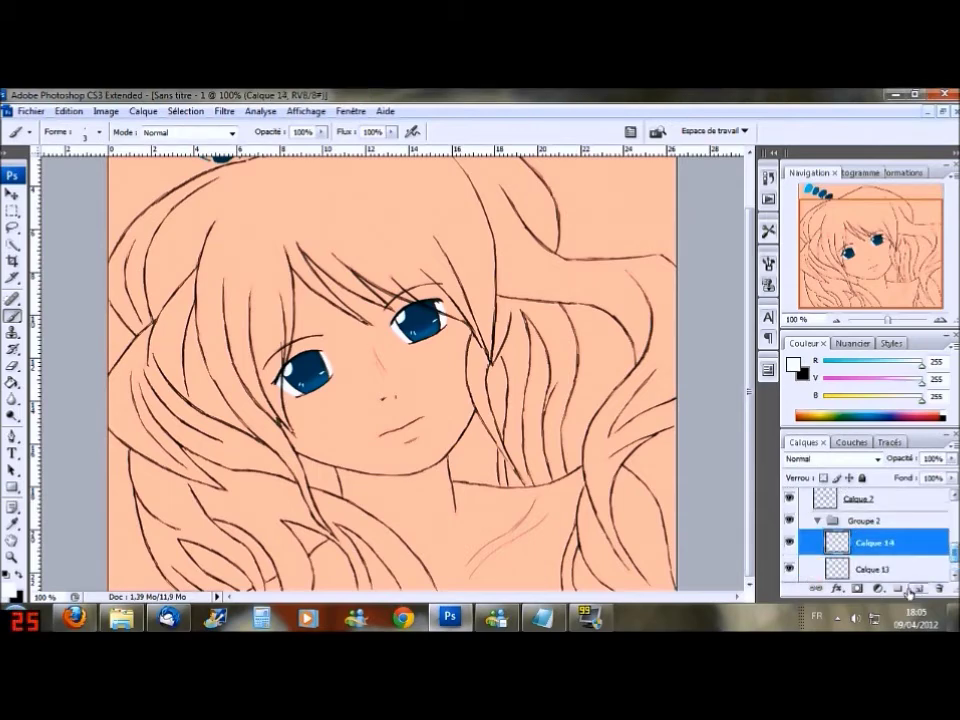
pyautogui.rightClick(880, 542)
pyautogui.click(846, 360)
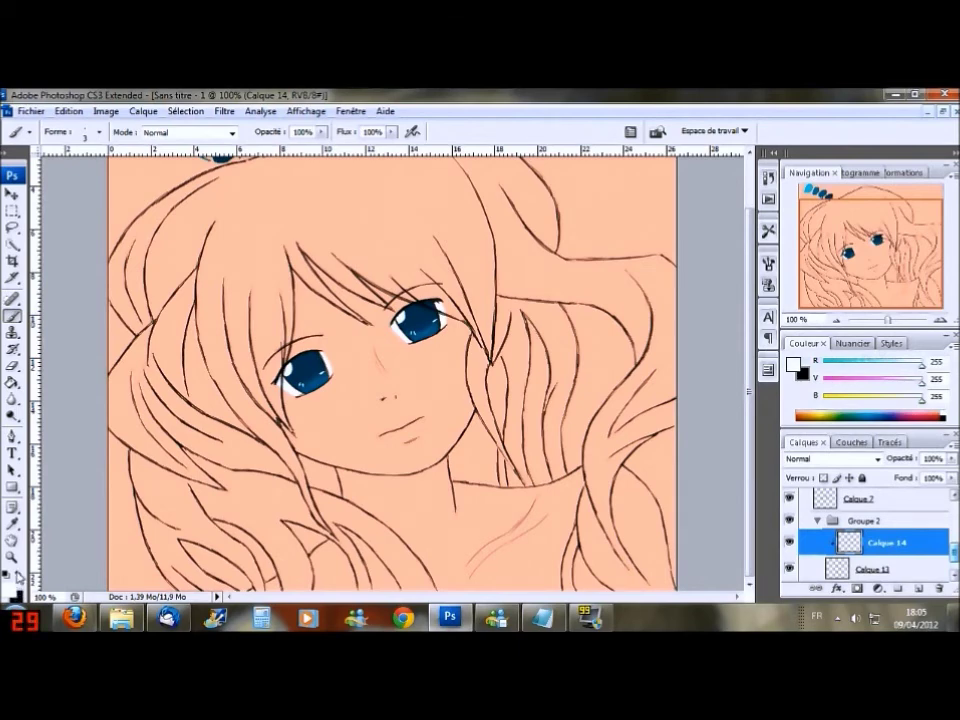
# Step: Shade the eye whites on the clipped layer Calque 14 in pale cyan, RGB 228, 255, 255, with a 1 px brush
pyautogui.moveTo(922, 366); pyautogui.dragTo(920, 375)
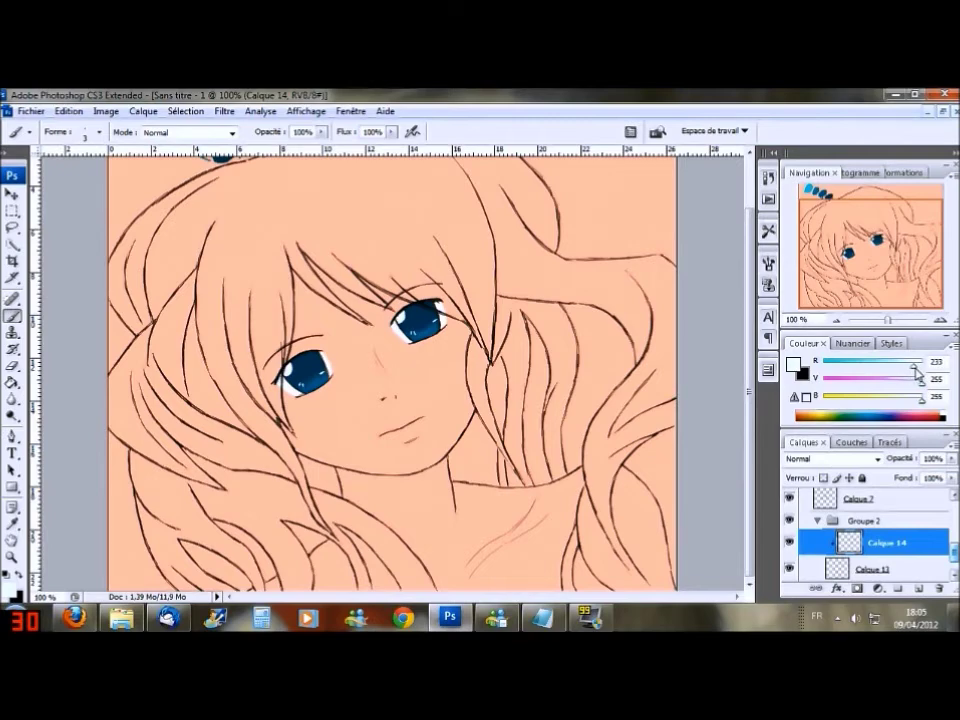
pyautogui.moveTo(913, 369); pyautogui.dragTo(905, 377)
pyautogui.click(99, 132)
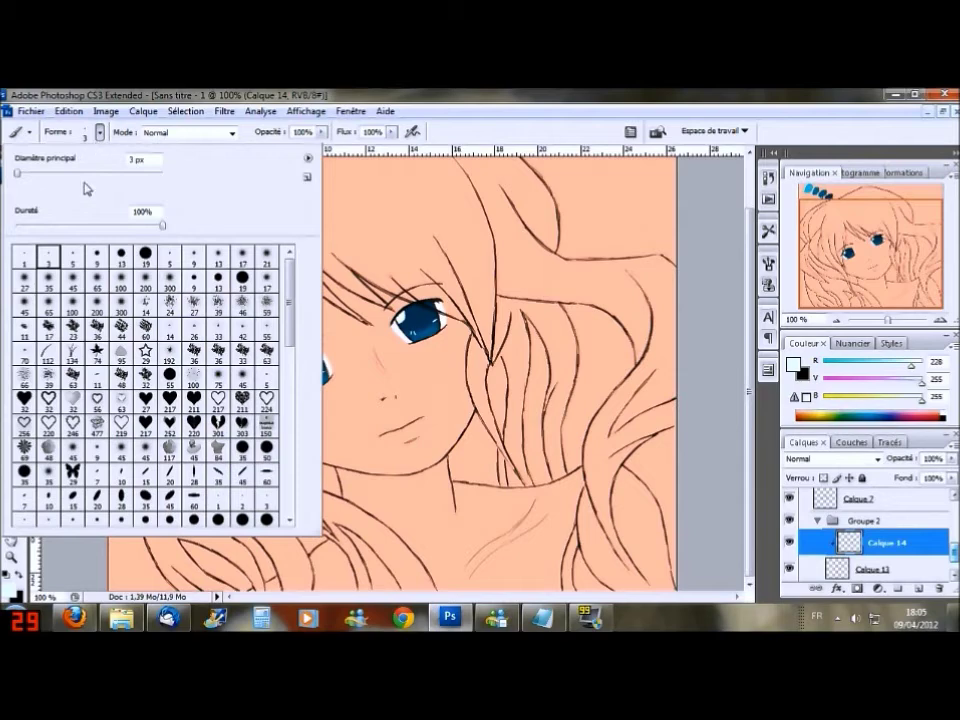
pyautogui.doubleClick(575, 96)
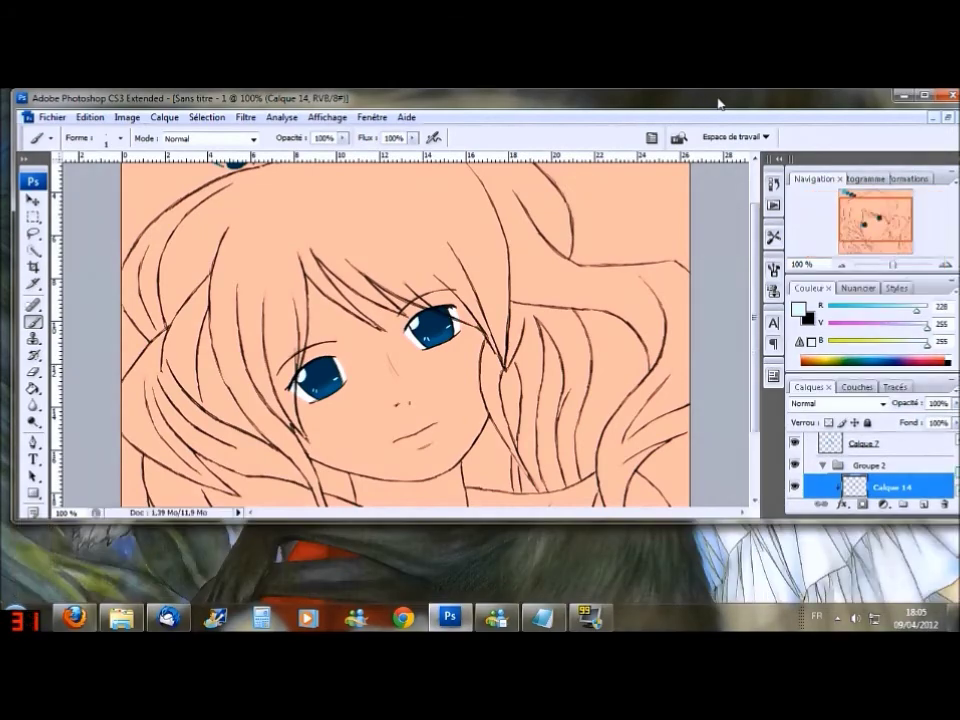
pyautogui.click(926, 99)
pyautogui.scroll(-3, 920, 116)
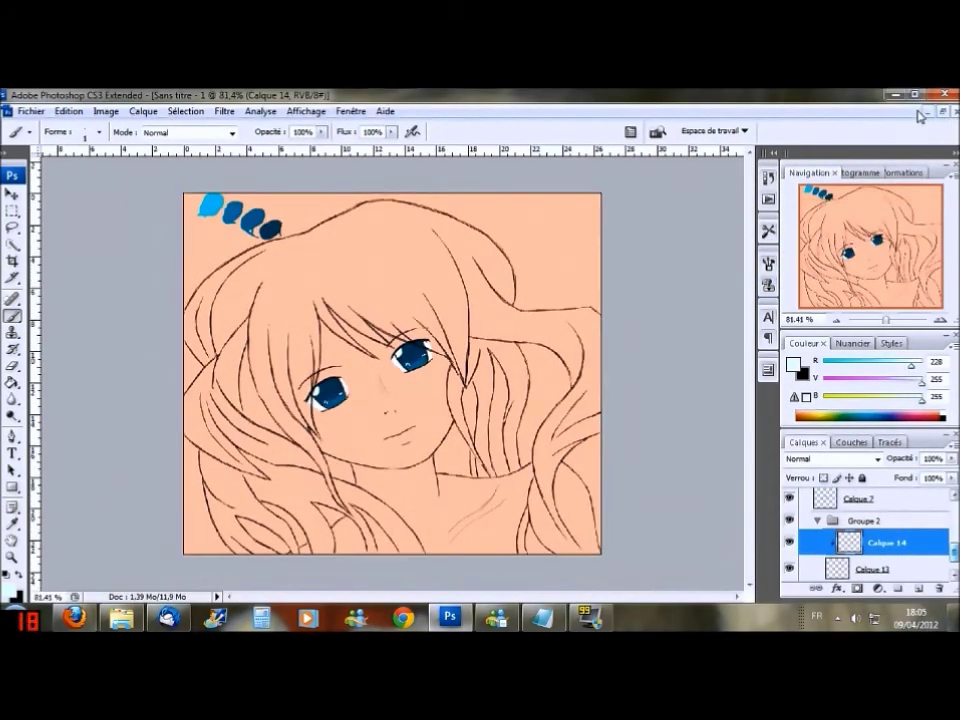
pyautogui.scroll(5, 920, 117)
pyautogui.scroll(5, 920, 116)
pyautogui.moveTo(751, 416); pyautogui.dragTo(751, 470)
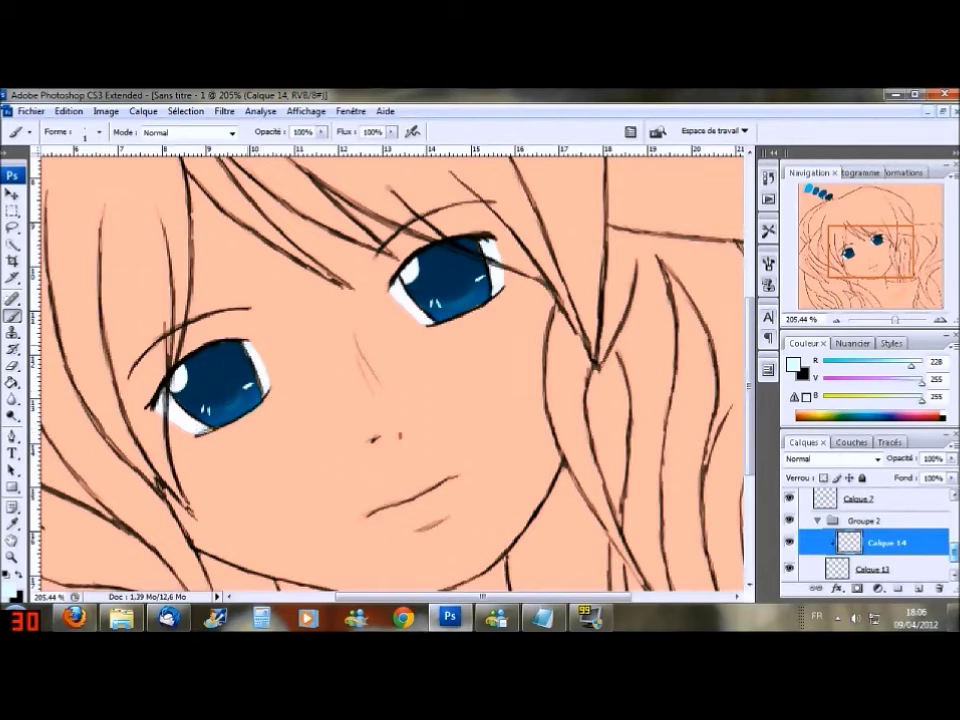
# Step: Deepen the shading of the eye whites on Calque 14 with blue-grey, RGB 206, 229, 229, and collapse Groupe 2
pyautogui.press('i')
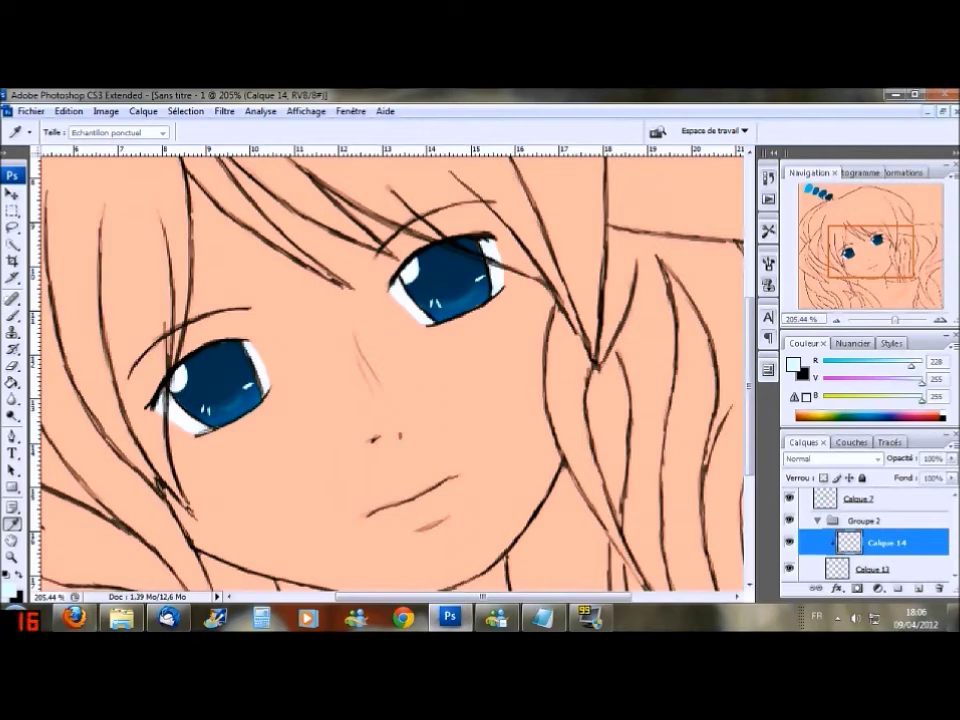
pyautogui.press('b')
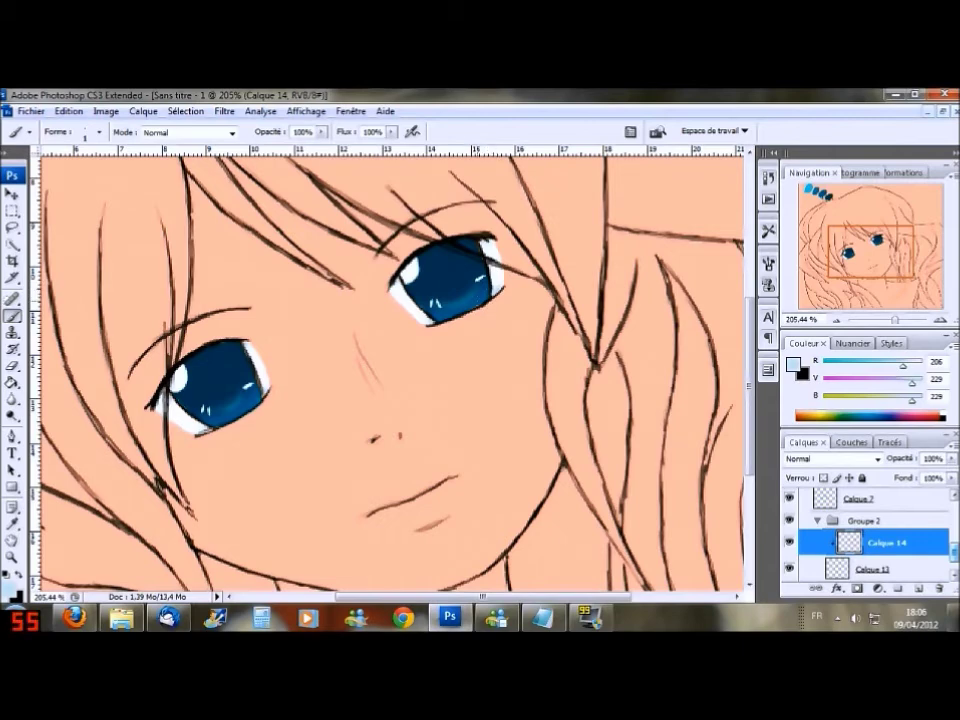
pyautogui.scroll(-4, 480, 302)
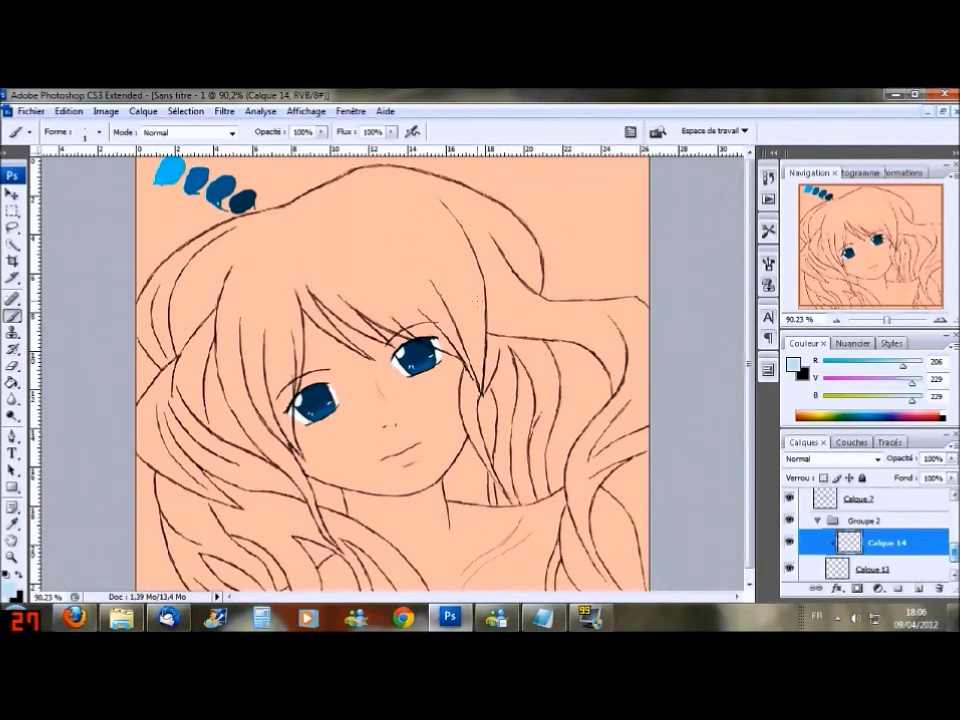
pyautogui.scroll(1, 481, 295)
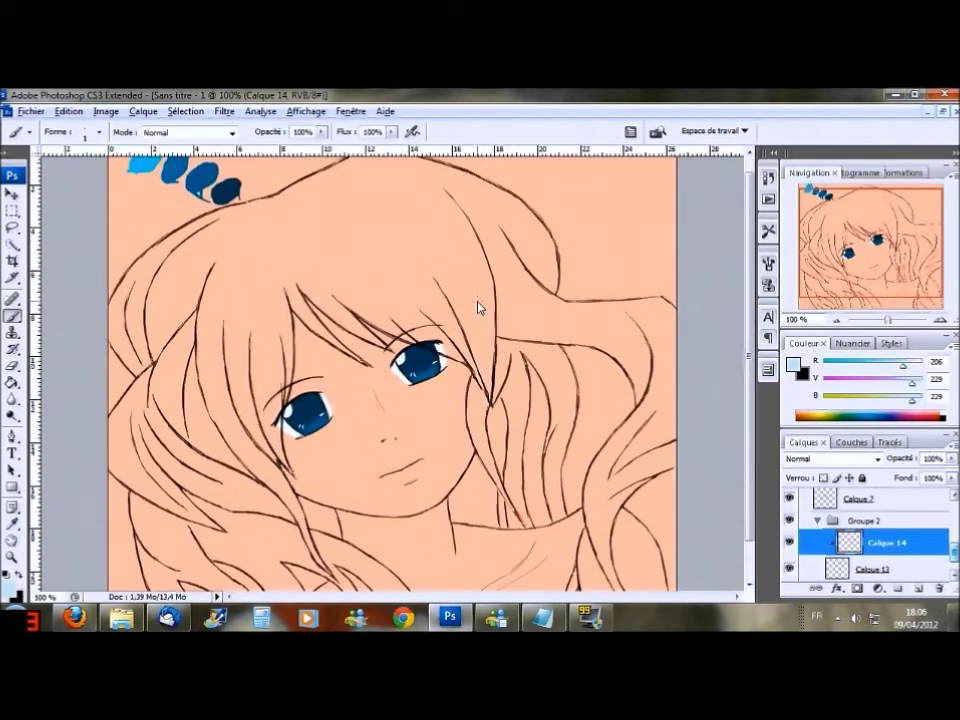
pyautogui.click(840, 518)
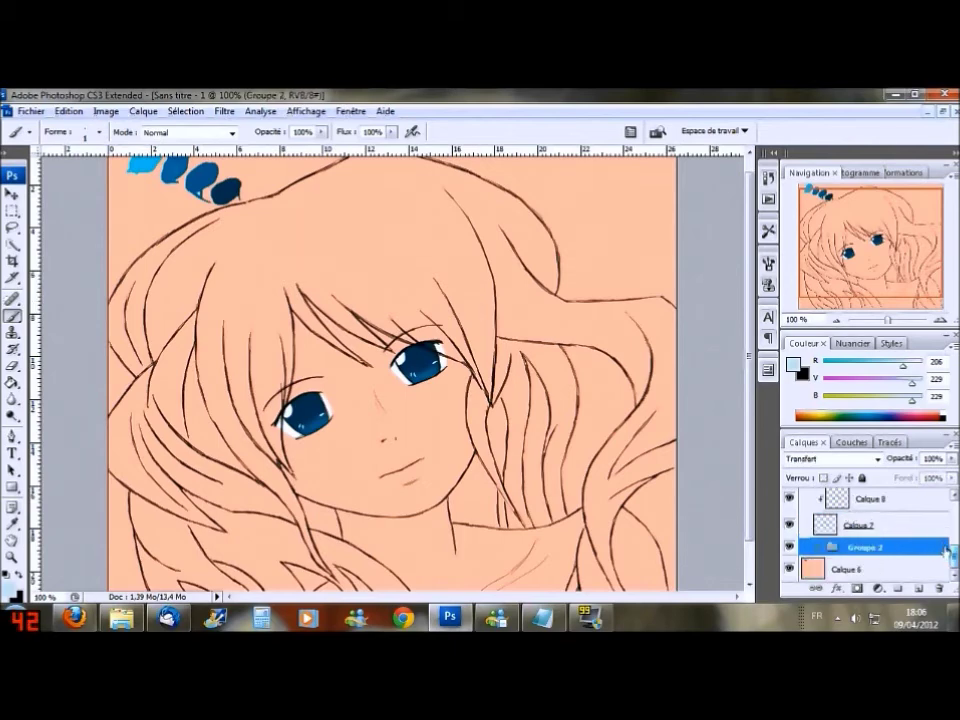
# Step: Duplicate the iris layers from Calque 7 through Calque 12 in Groupe 1
pyautogui.moveTo(957, 558); pyautogui.dragTo(957, 545)
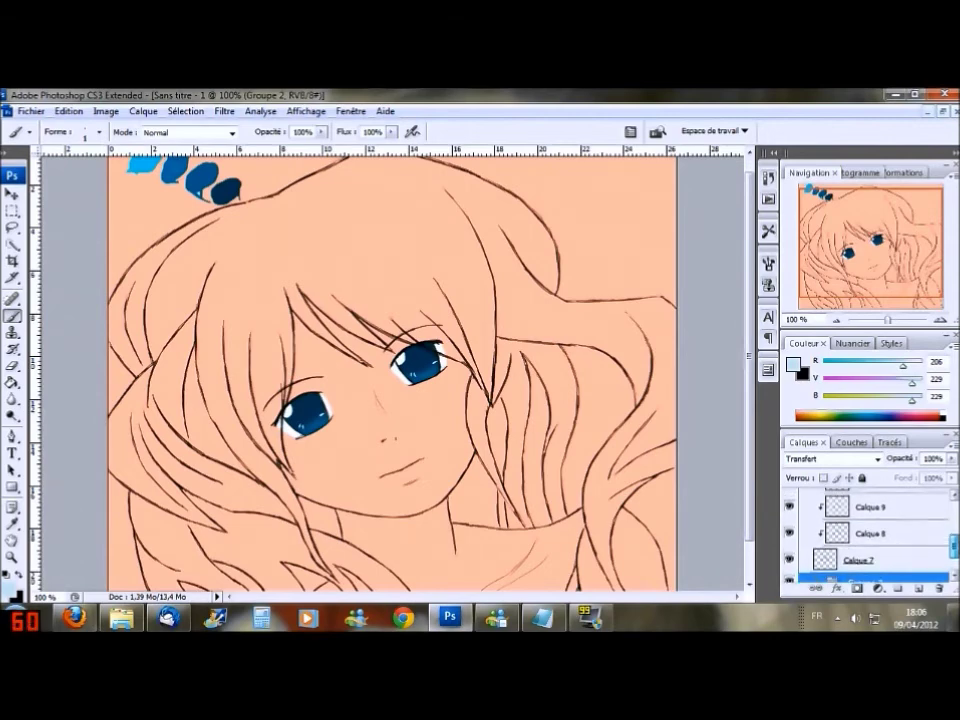
pyautogui.moveTo(956, 545); pyautogui.dragTo(956, 541)
pyautogui.click(925, 563)
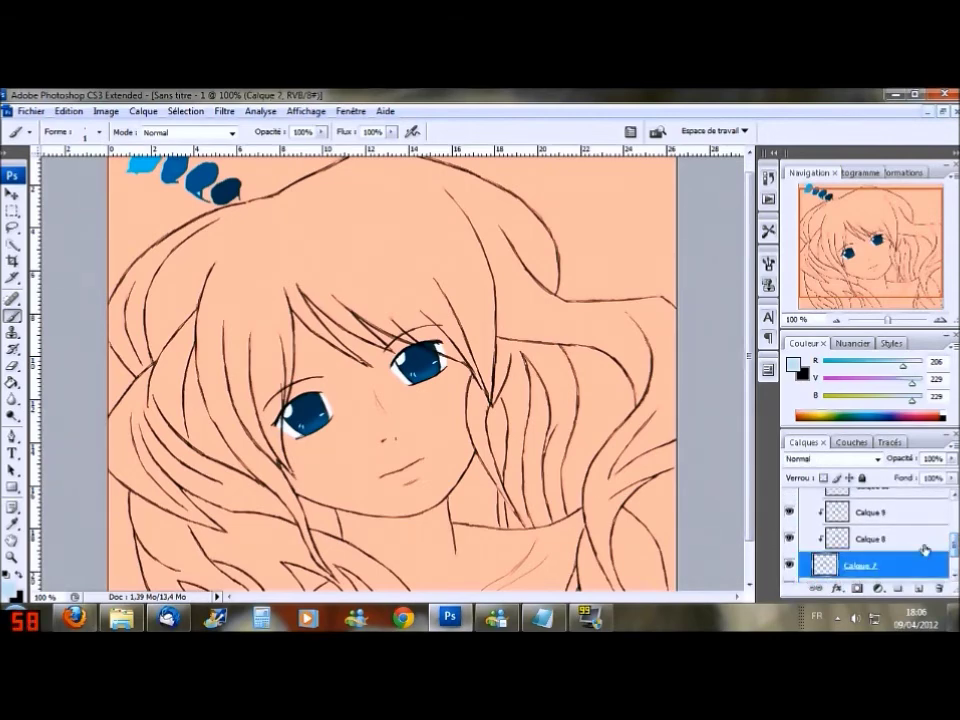
pyautogui.keyDown('shift'); pyautogui.click(927, 539); pyautogui.keyUp('shift')
pyautogui.keyDown('shift'); pyautogui.click(930, 512); pyautogui.keyUp('shift')
pyautogui.scroll(3, 928, 531)
pyautogui.keyDown('shift'); pyautogui.click(920, 546); pyautogui.keyUp('shift')
pyautogui.keyDown('shift'); pyautogui.click(917, 522); pyautogui.keyUp('shift')
pyautogui.hotkey('ctrl', 'g')
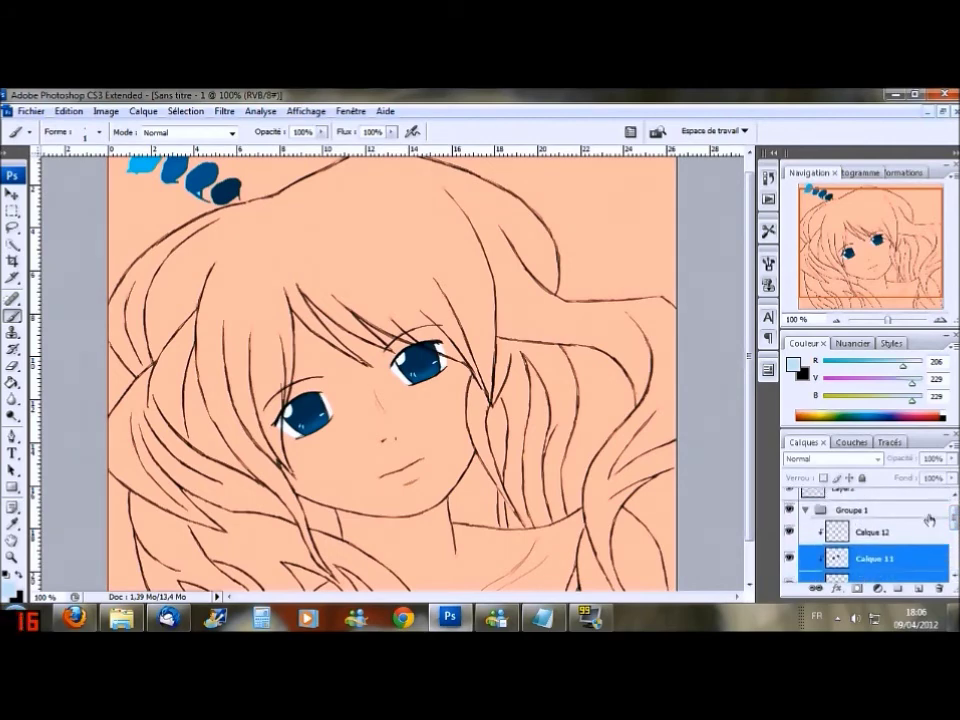
pyautogui.keyDown('shift'); pyautogui.click(878, 536); pyautogui.keyUp('shift')
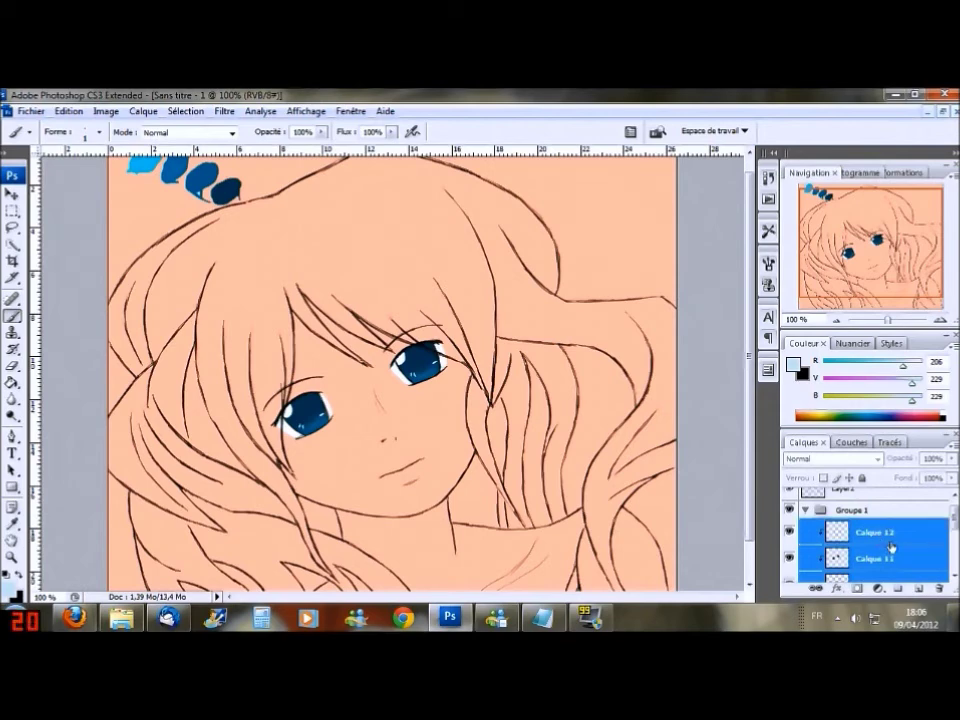
pyautogui.rightClick(891, 547)
pyautogui.click(860, 237)
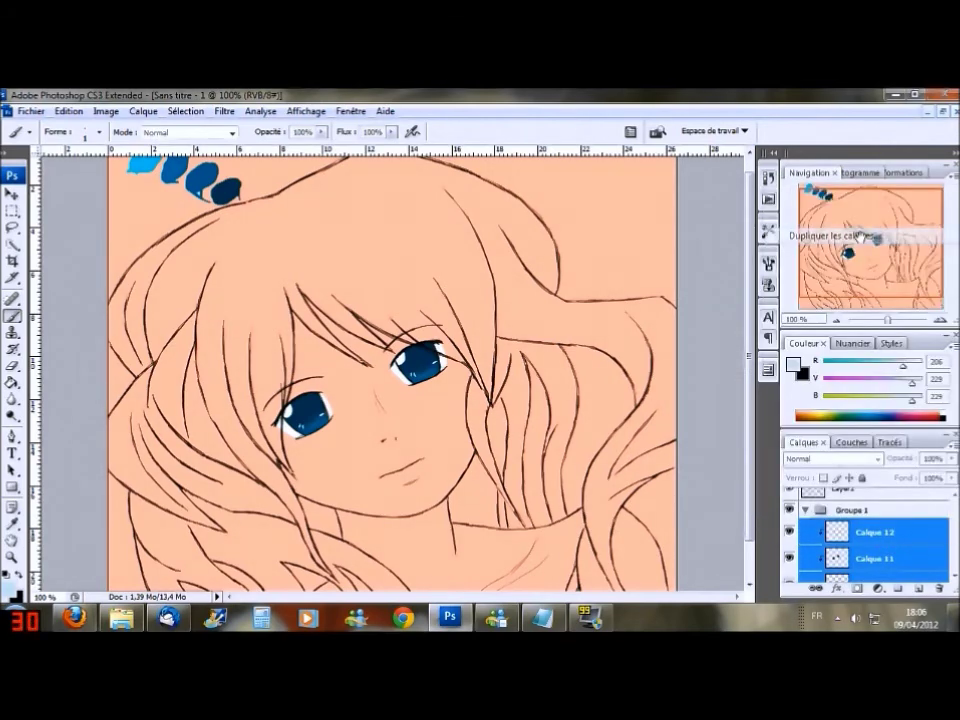
pyautogui.click(706, 409)
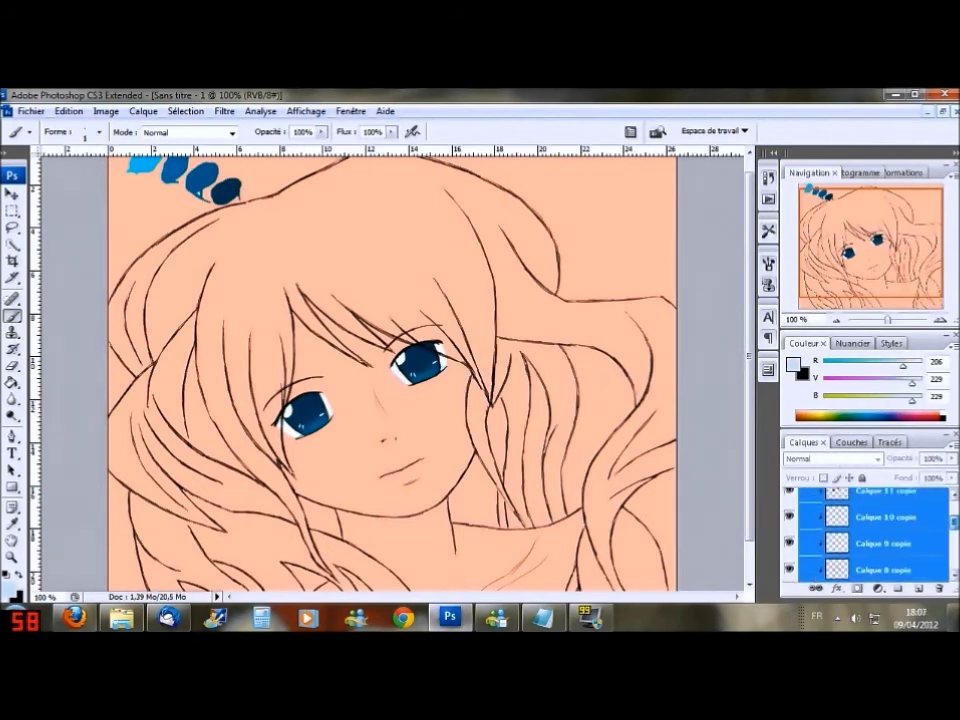
# Step: Merge the duplicated iris layers into one, move it above Groupe 1 and hide Groupe 1
pyautogui.rightClick(890, 519)
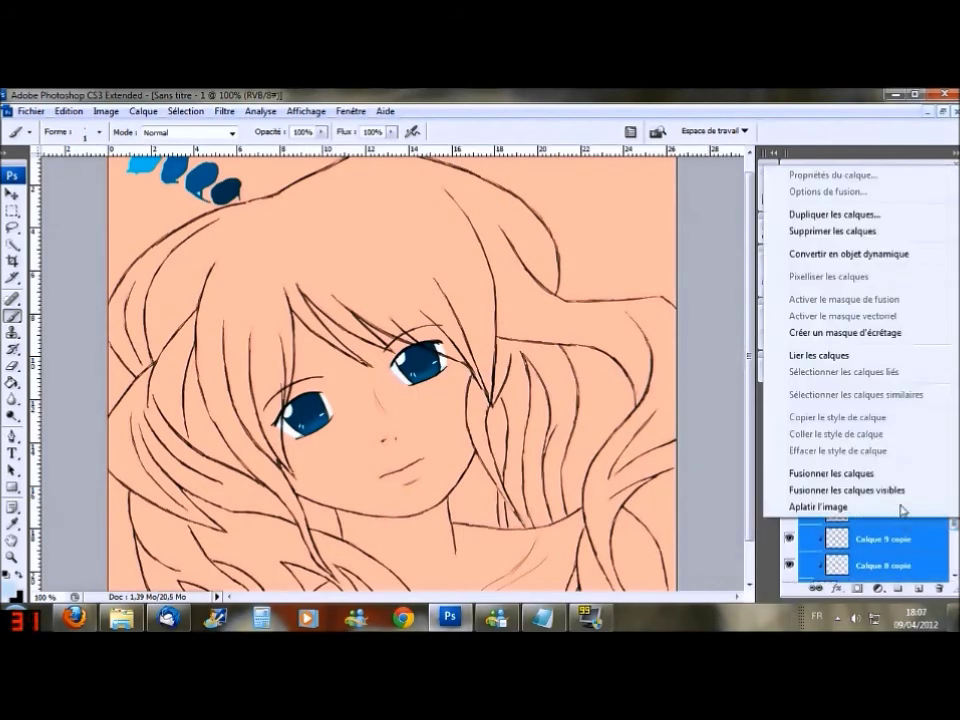
pyautogui.click(884, 472)
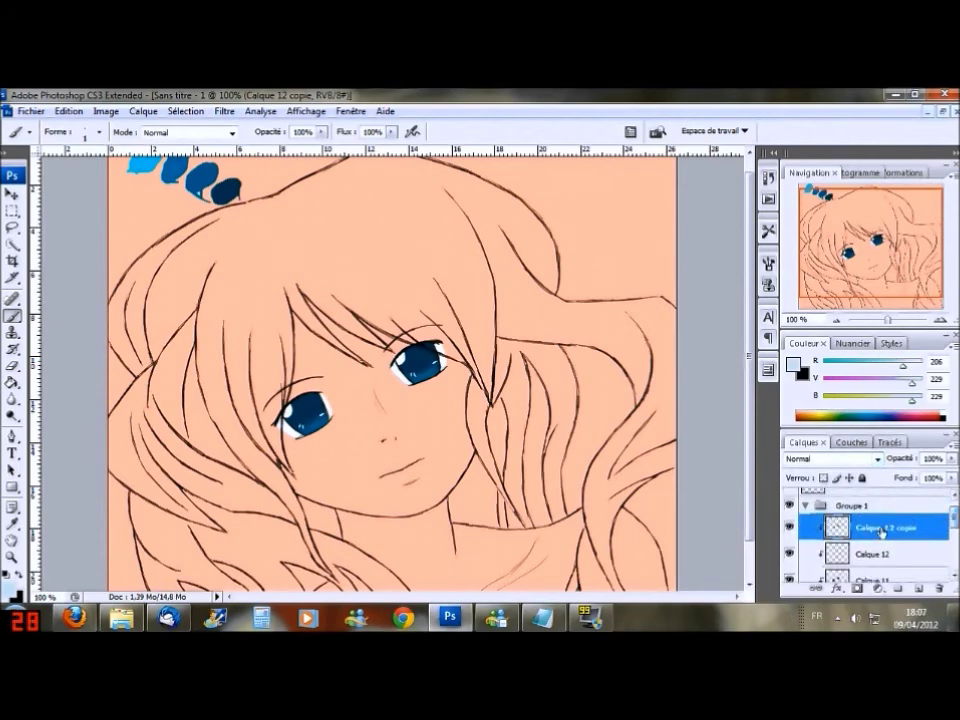
pyautogui.moveTo(882, 531); pyautogui.dragTo(880, 498)
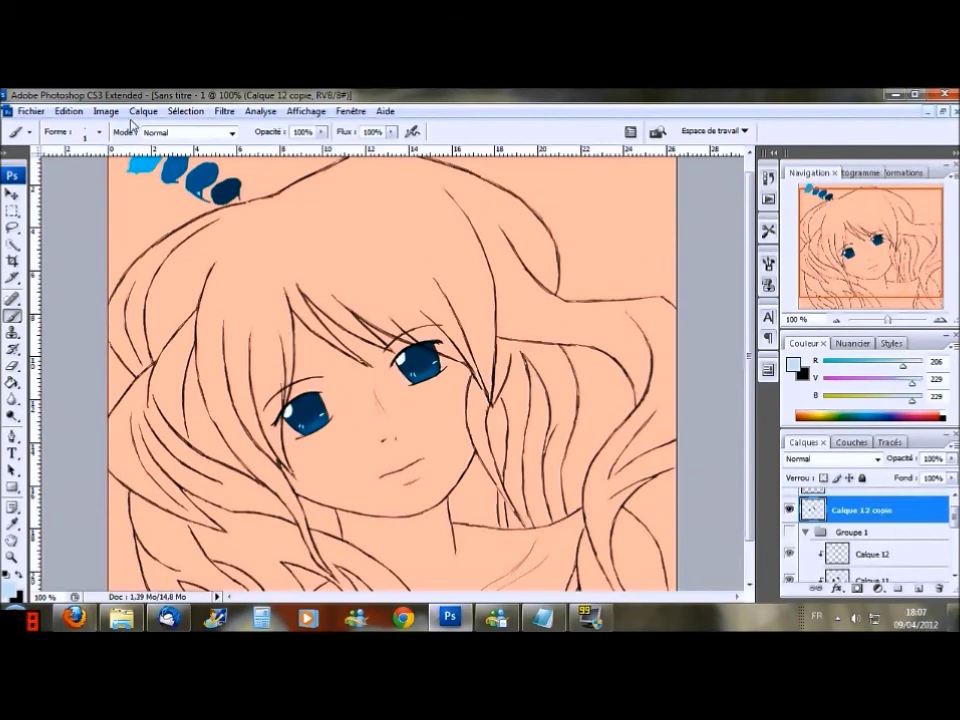
# Step: Recolour the irises on Calque 12 copie brown with Hue/Saturation, setting hue to -180 and saturation to +2
pyautogui.click(105, 111)
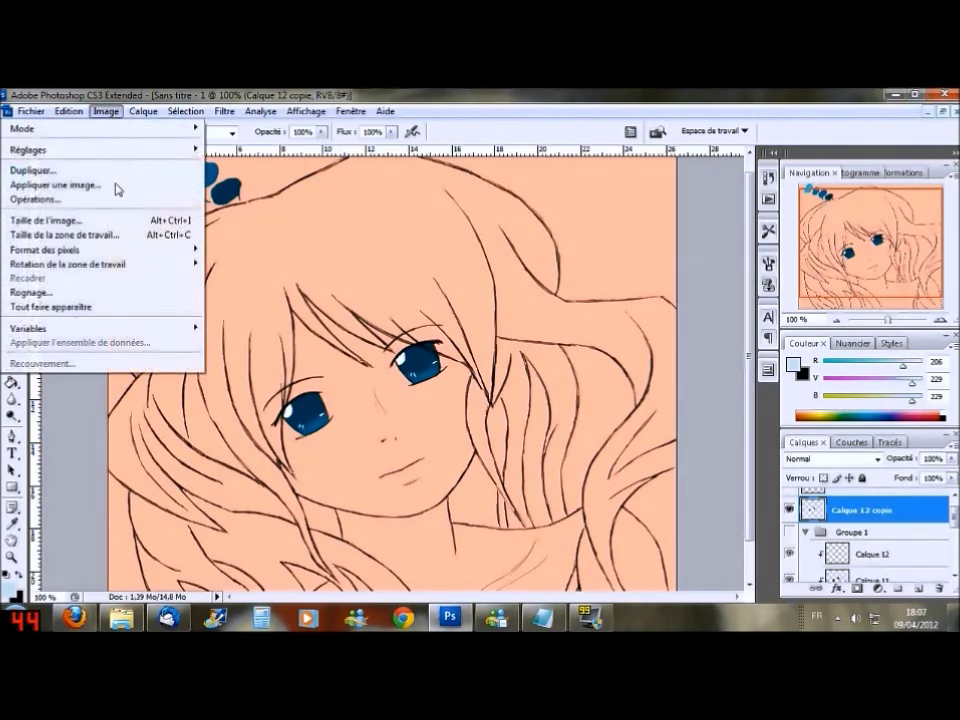
pyautogui.moveTo(104, 156)
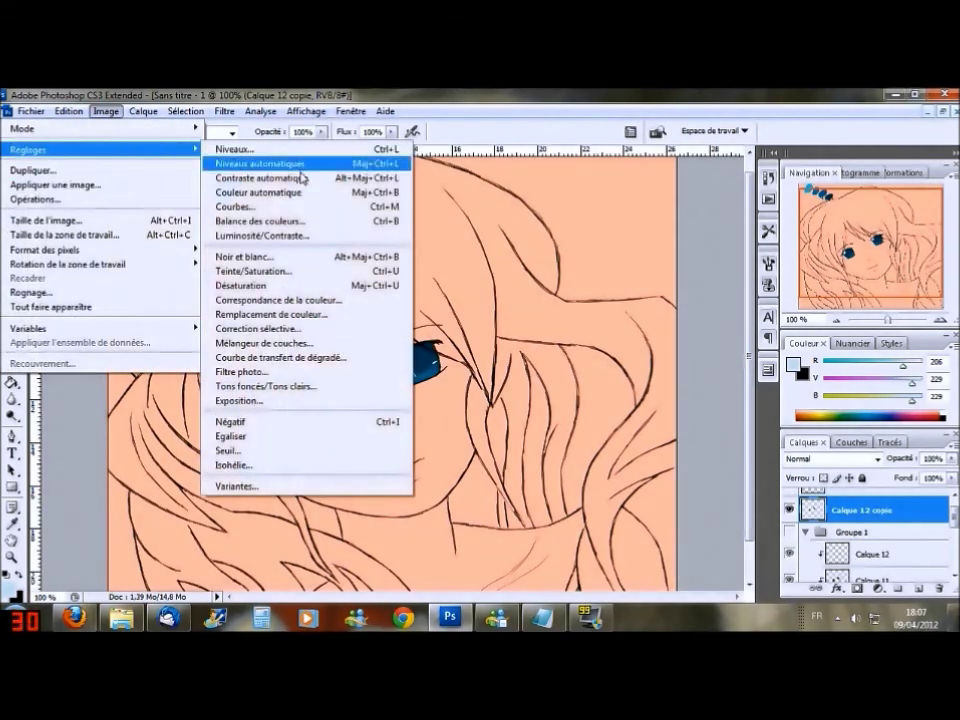
pyautogui.click(281, 273)
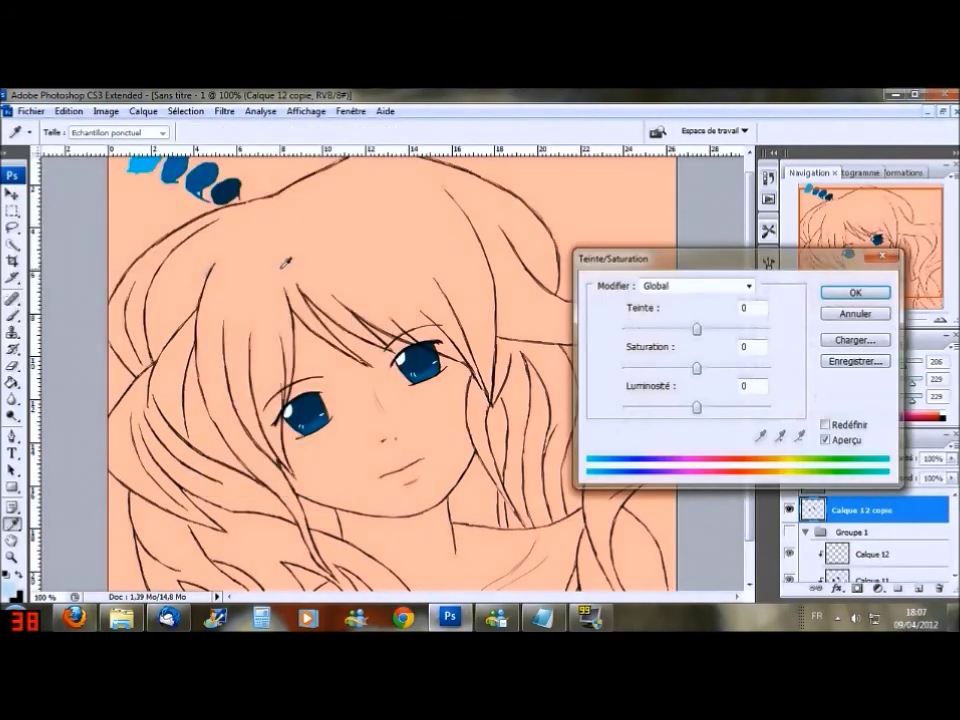
pyautogui.moveTo(696, 328); pyautogui.dragTo(621, 342)
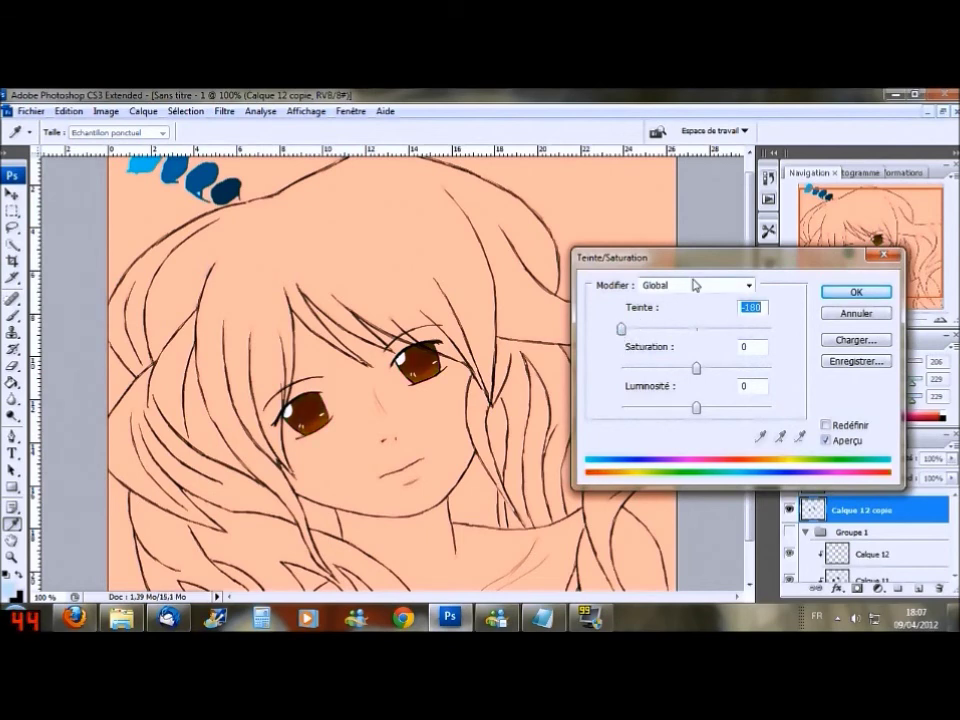
pyautogui.moveTo(621, 330); pyautogui.dragTo(784, 336)
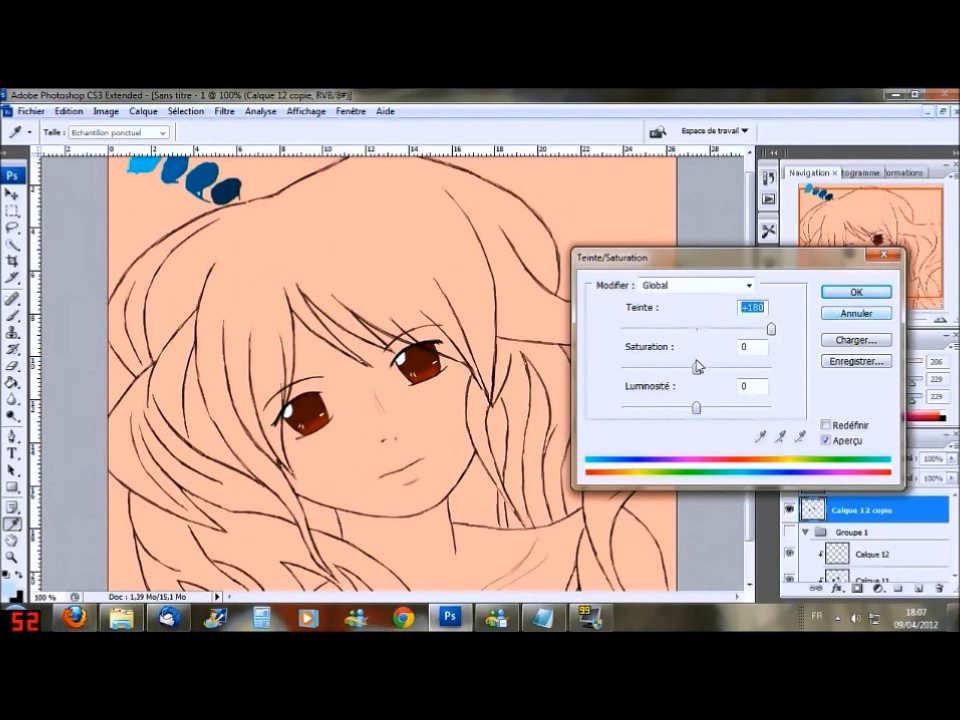
pyautogui.moveTo(694, 369); pyautogui.dragTo(696, 409)
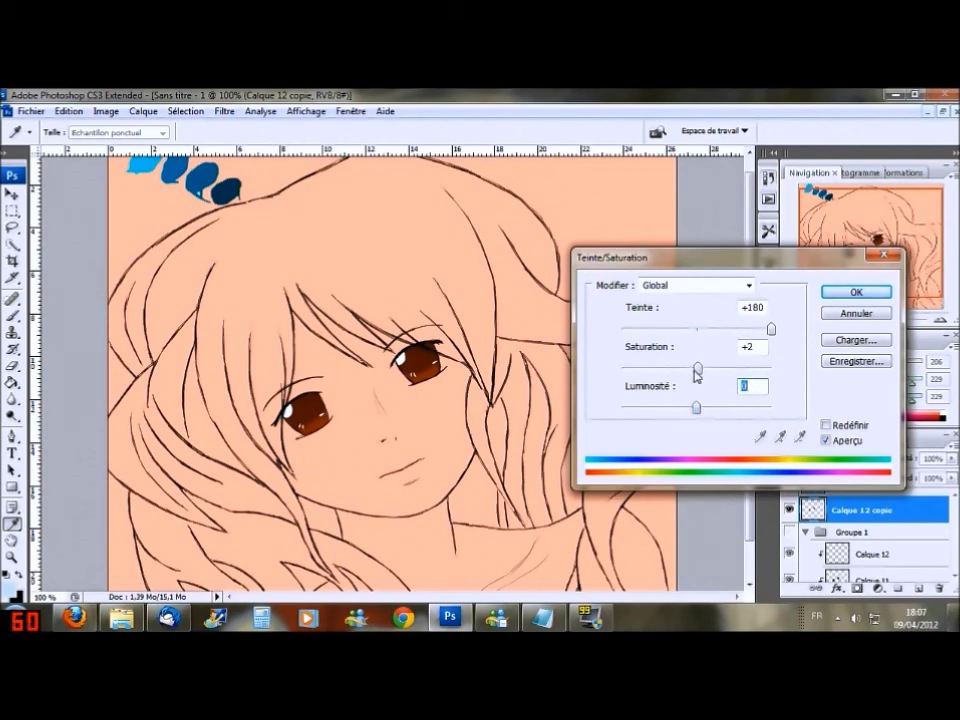
pyautogui.moveTo(770, 328); pyautogui.dragTo(612, 347)
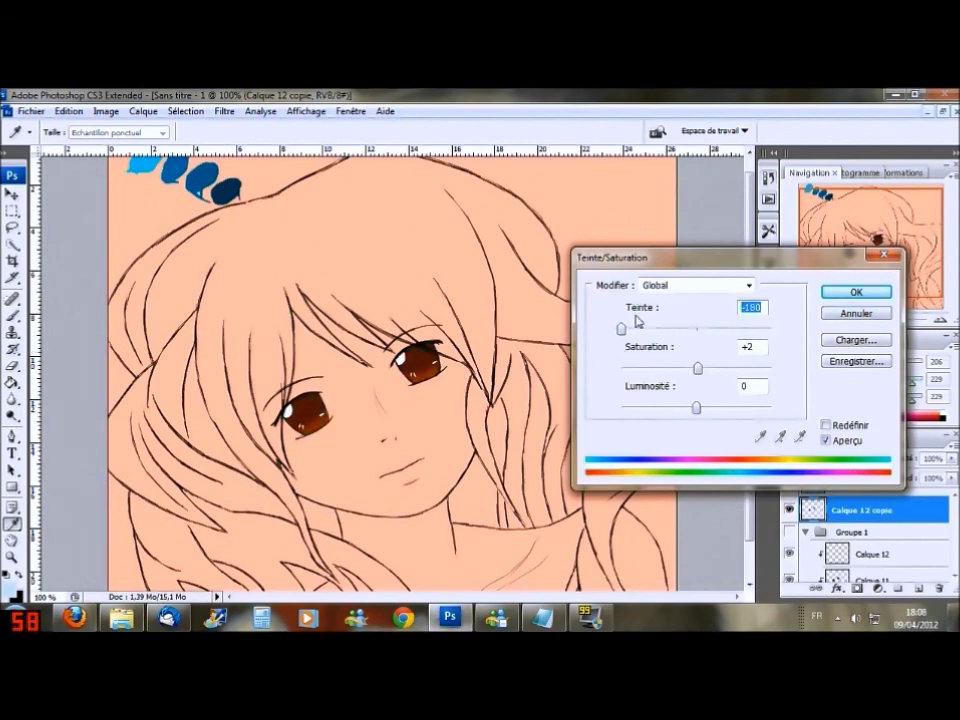
pyautogui.click(860, 298)
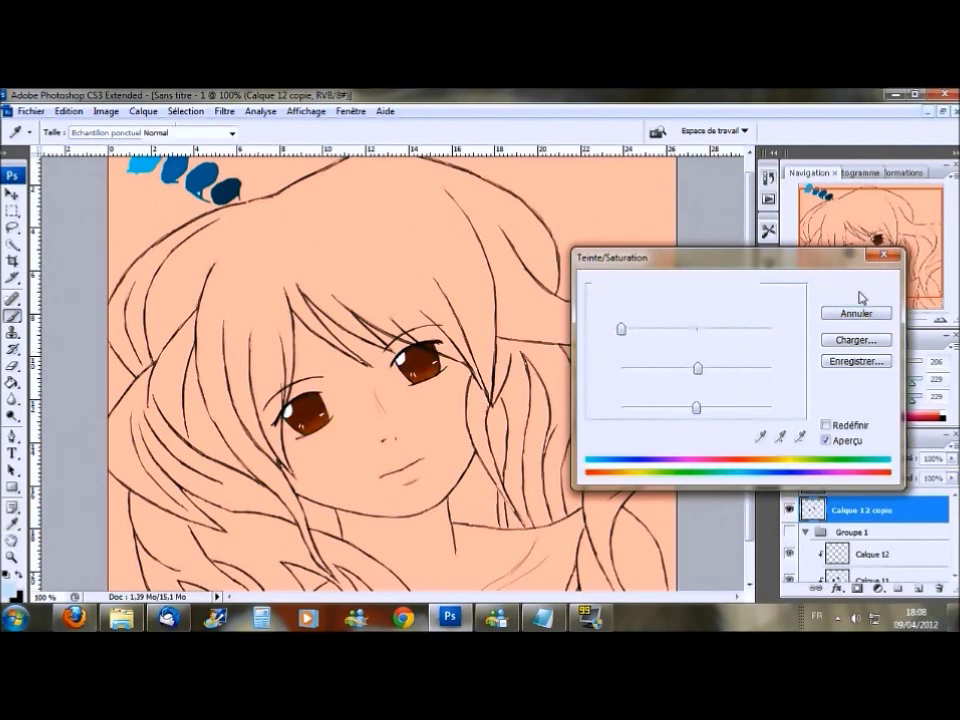
pyautogui.press('b')
# Step: Move Groupe 2 with the eye whites out of the hidden Groupe 1, keeping it above Calque 6
pyautogui.scroll(-2, 752, 548)
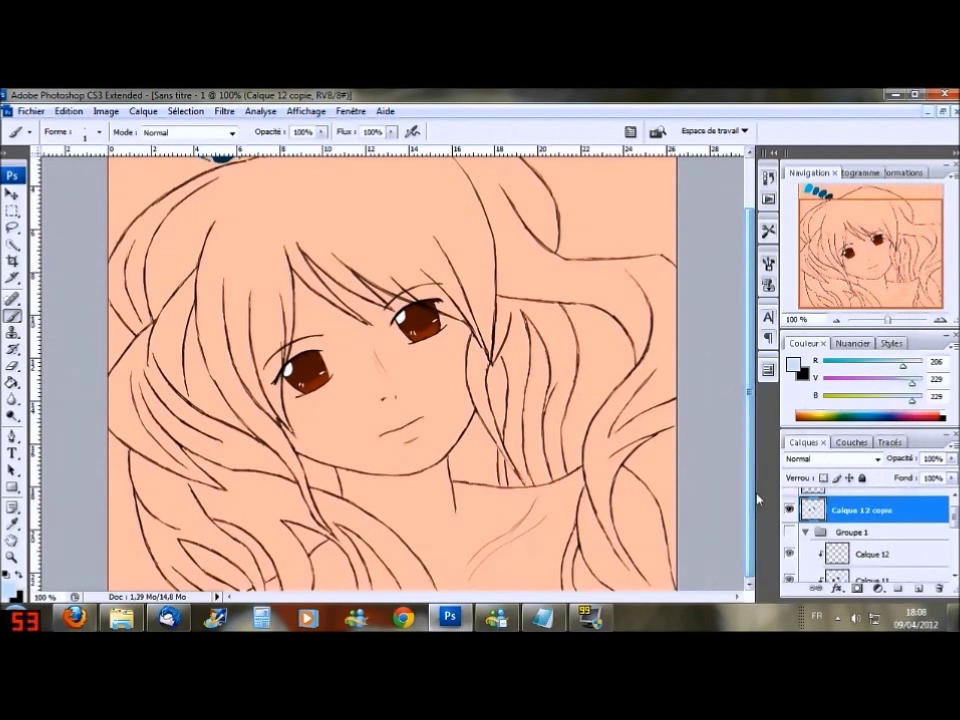
pyautogui.moveTo(955, 512); pyautogui.dragTo(955, 556)
pyautogui.click(855, 547)
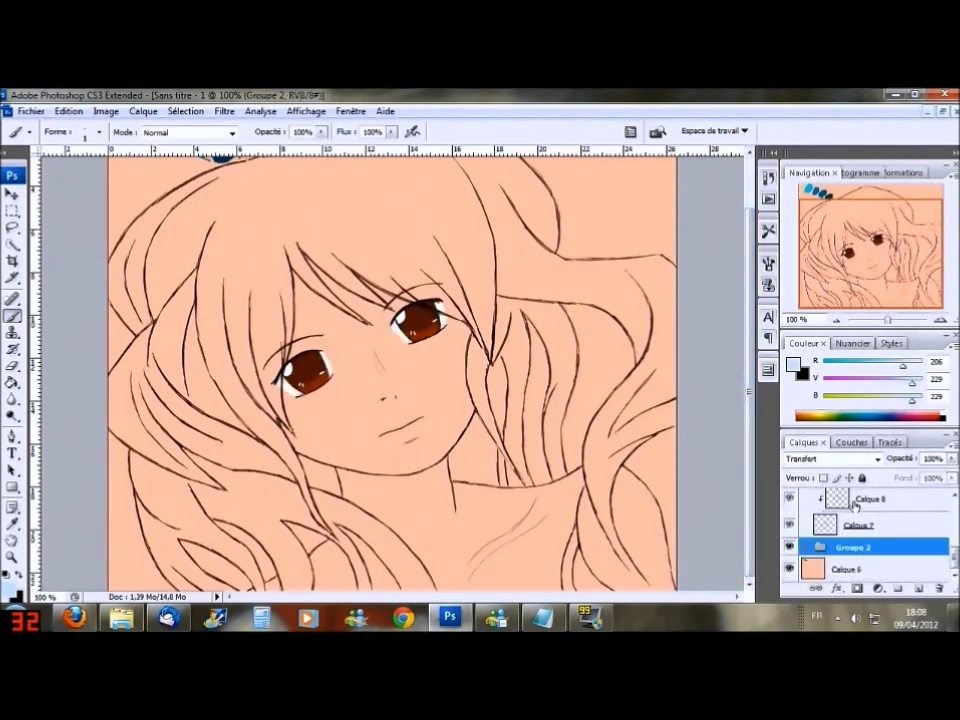
pyautogui.scroll(2, 900, 530)
pyautogui.scroll(-2, 900, 530)
pyautogui.moveTo(955, 556); pyautogui.dragTo(955, 500)
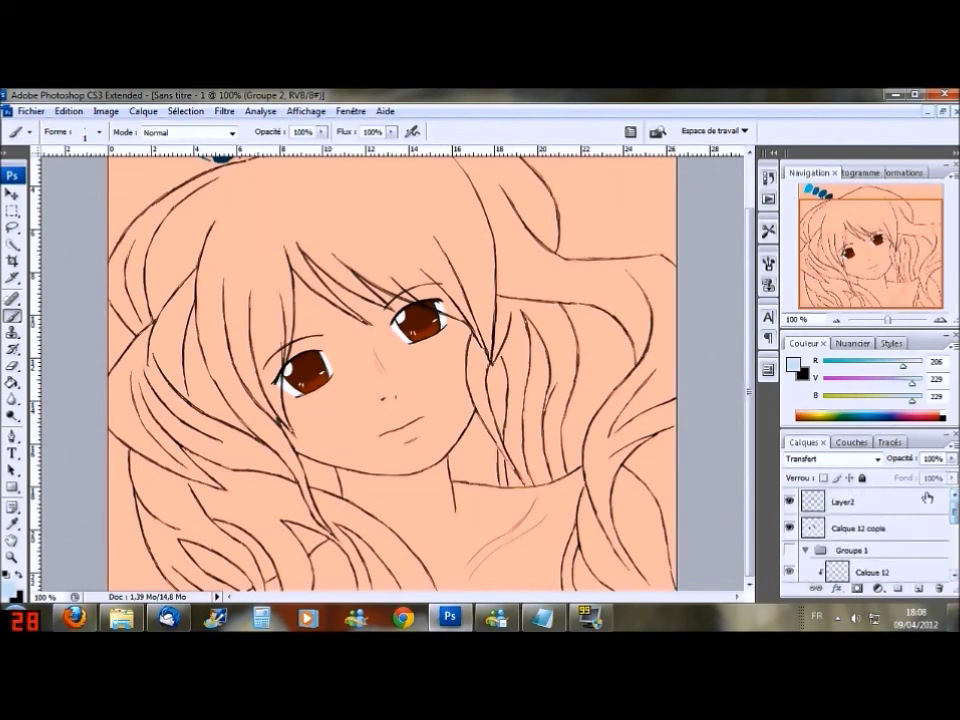
# Step: Add a new layer directly above Calque 6 and fill it with white using the Paint Bucket
pyautogui.moveTo(749, 379); pyautogui.dragTo(737, 507)
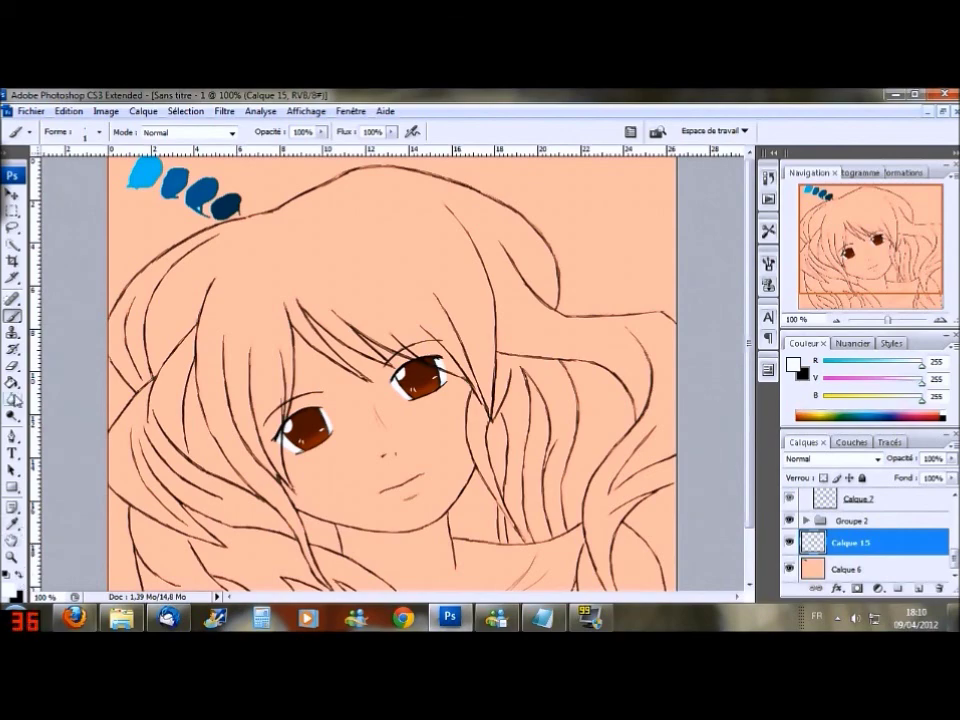
pyautogui.press('g')
pyautogui.click(116, 278)
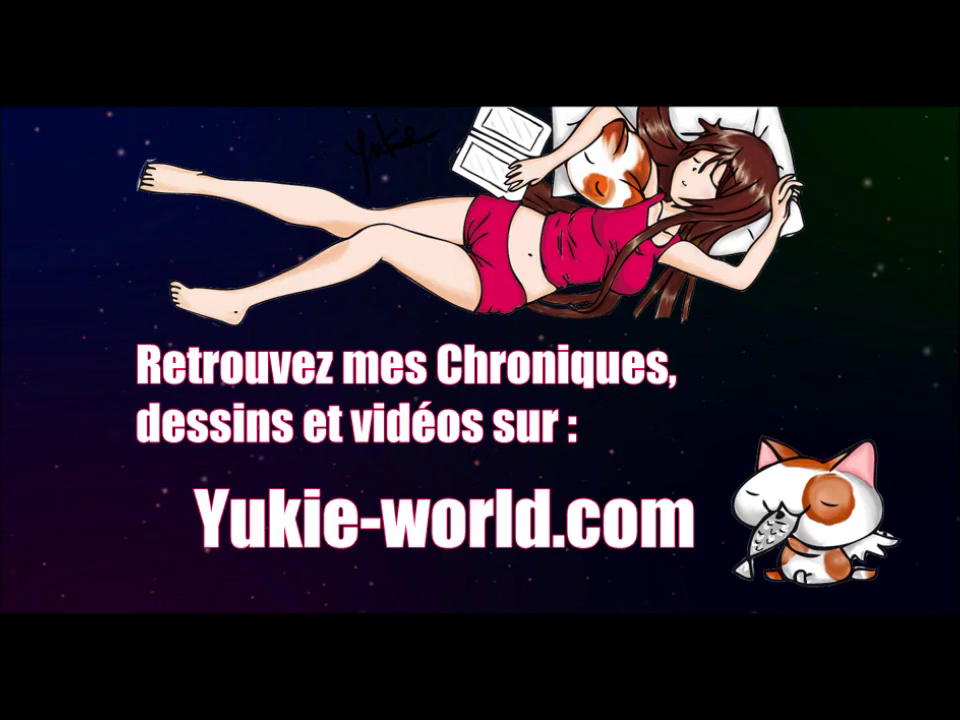